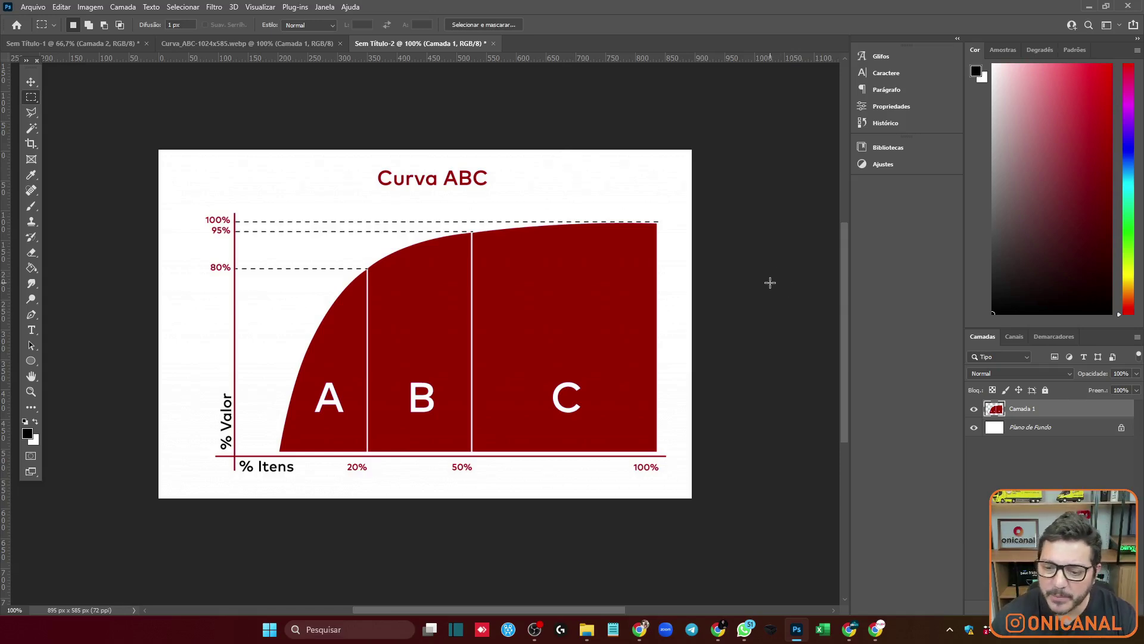
Switch from the Curva ABC chart in Photoshop to the blank Excel workbook Pasta1.
click(823, 630)
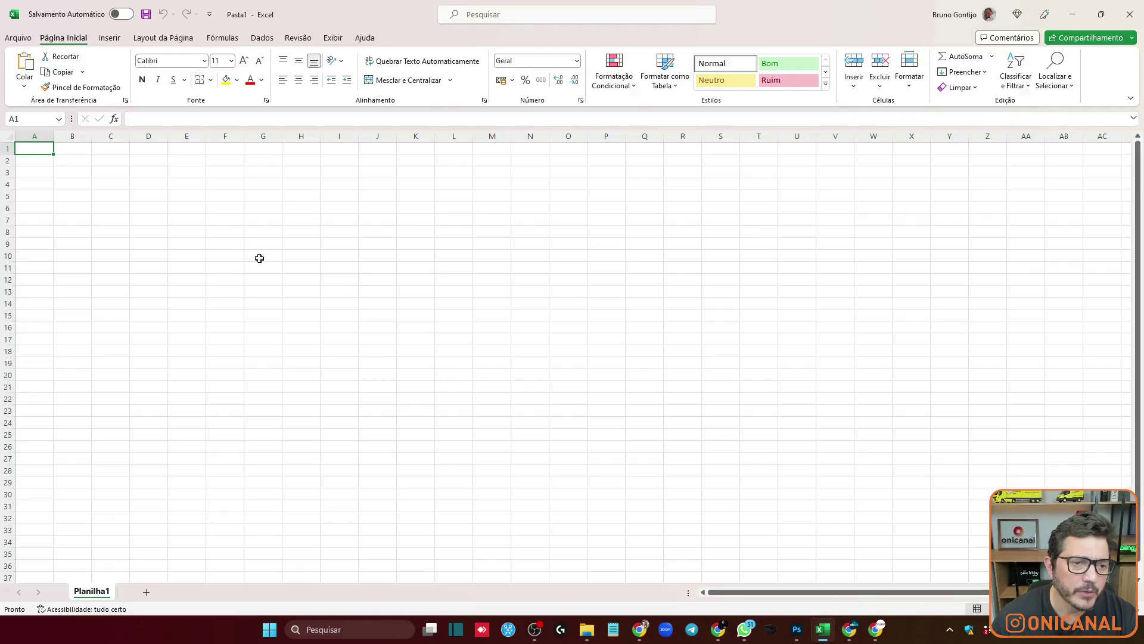
Enter Produto 1 in F4 and fill the names down to Produto 15 in F18.
click(222, 183)
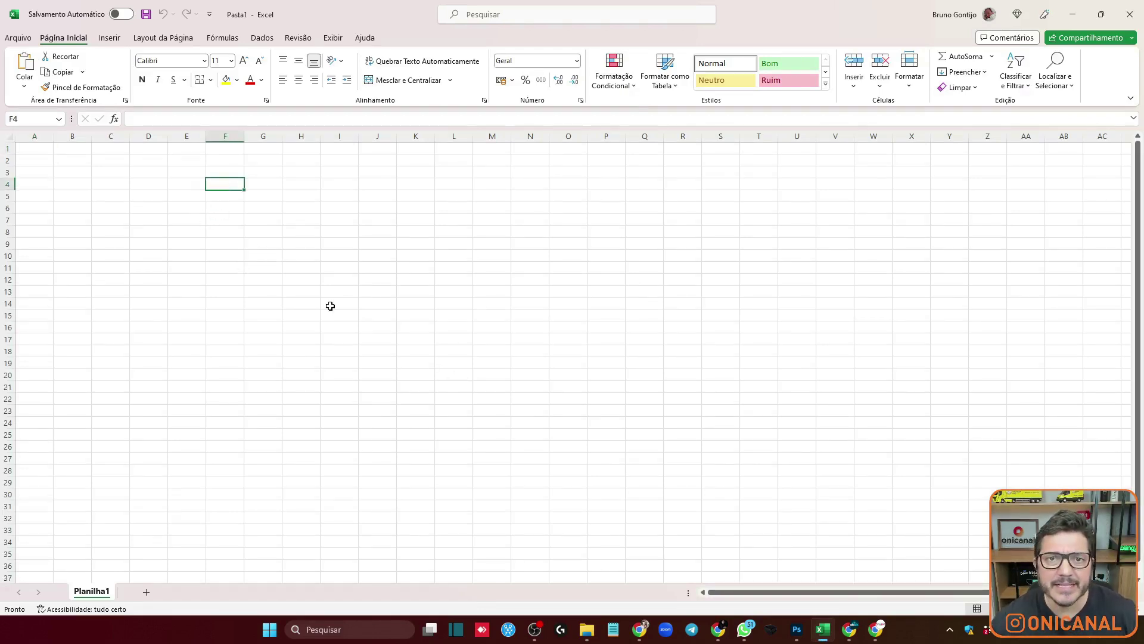
click(243, 139)
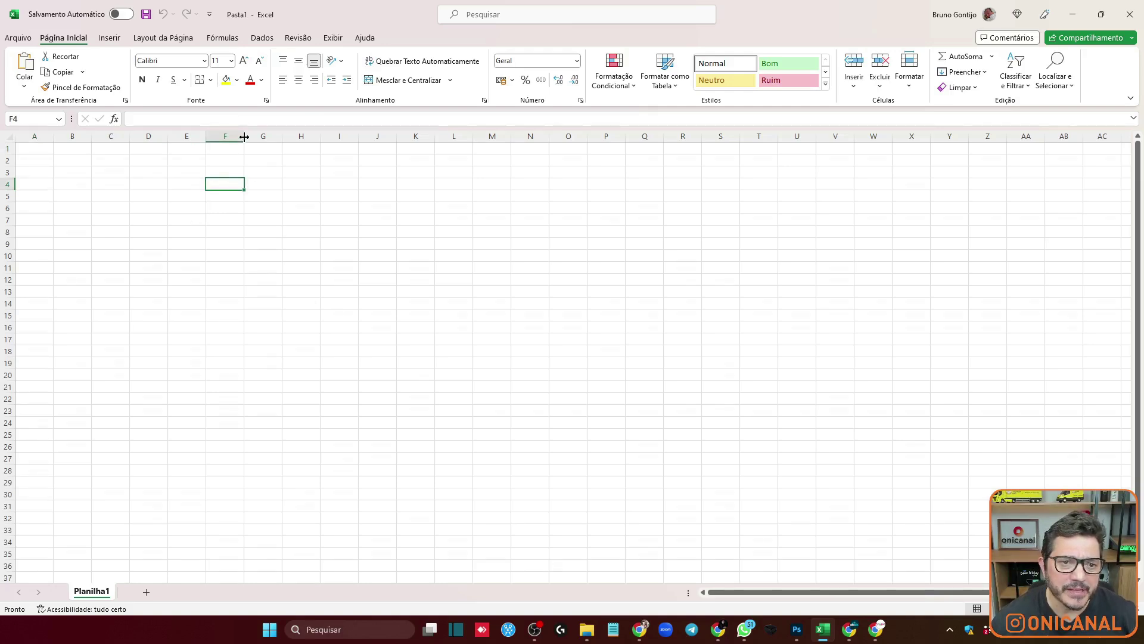
text(P)
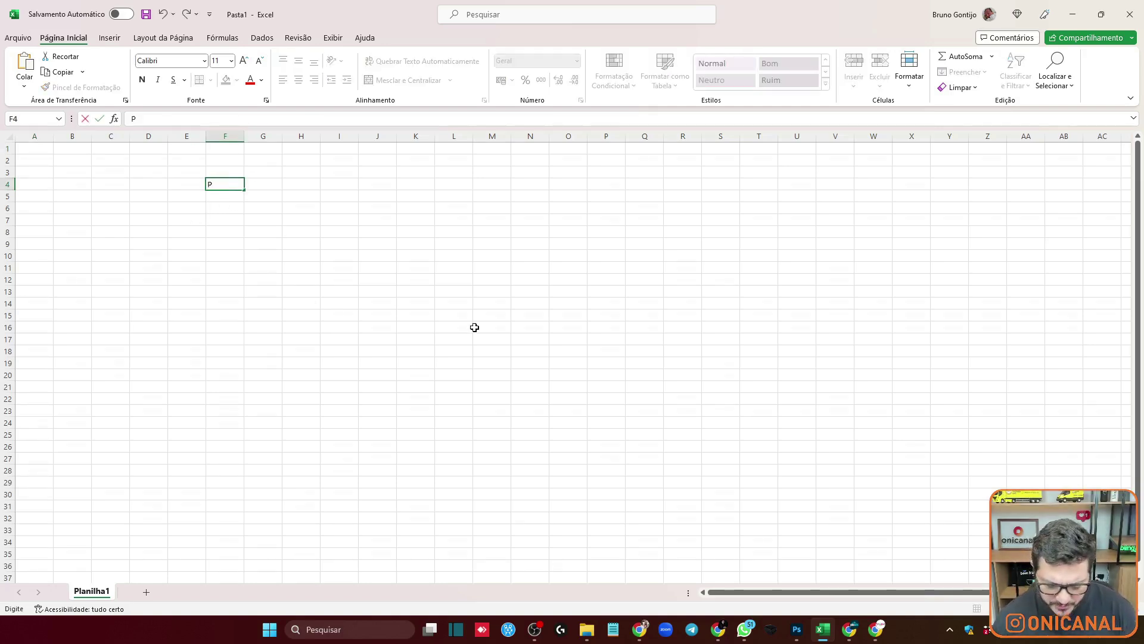
text(roduto 1)
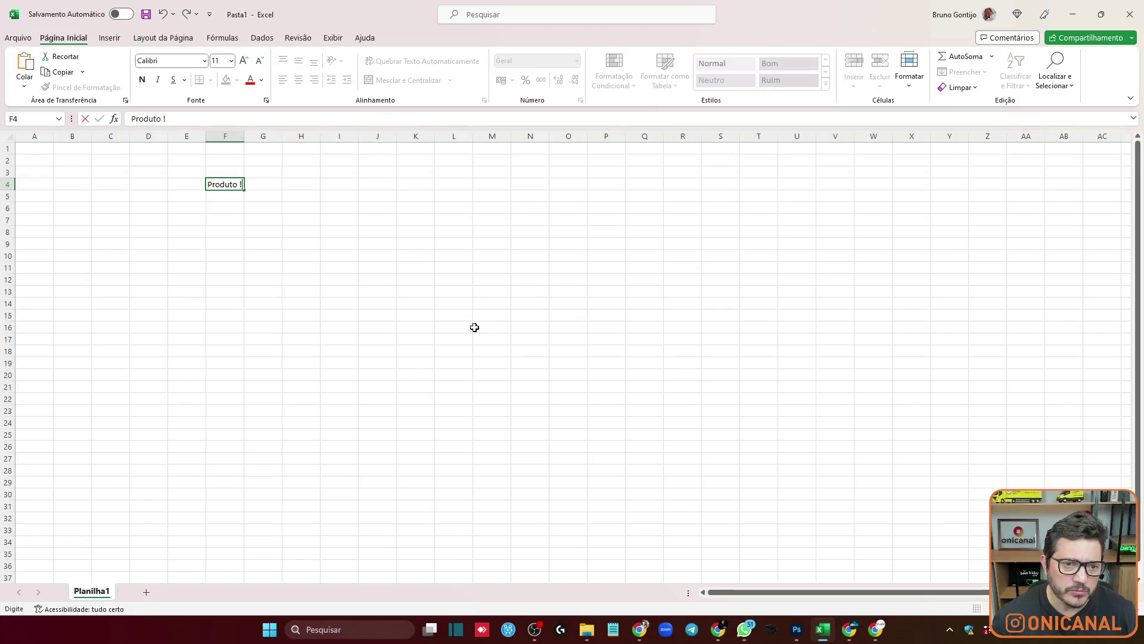
key(Return)
click(232, 185)
drag(244, 190, 239, 356)
Enter quantities 200, 160, 100, 80, 30, 25 and 24 for Produtos 1–7 in column G.
click(286, 188)
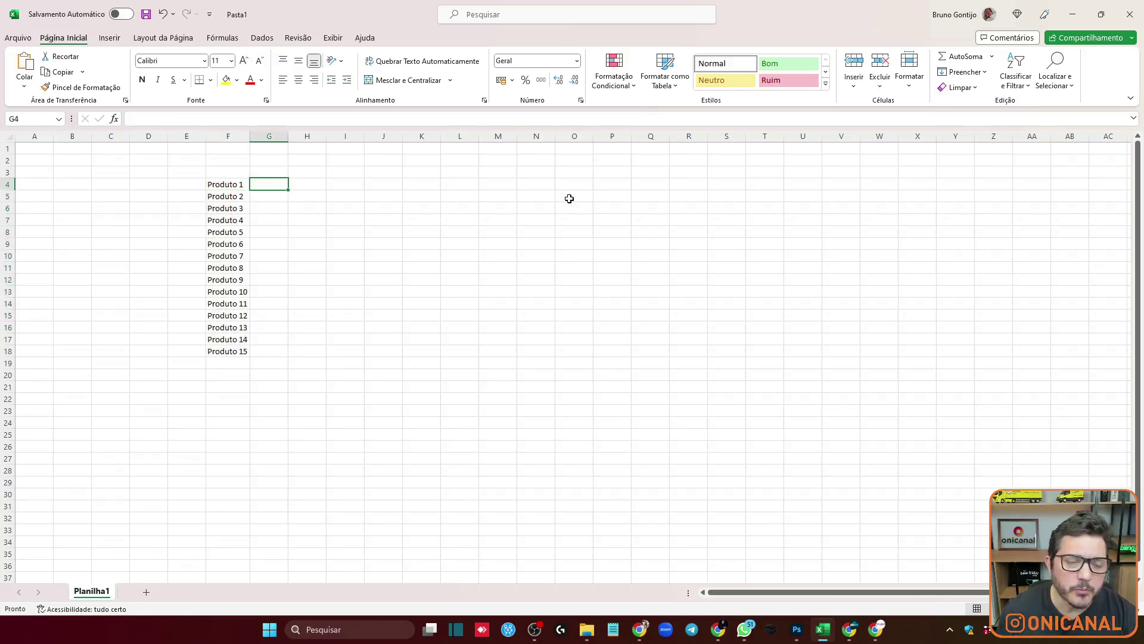
text(200)
key(Return)
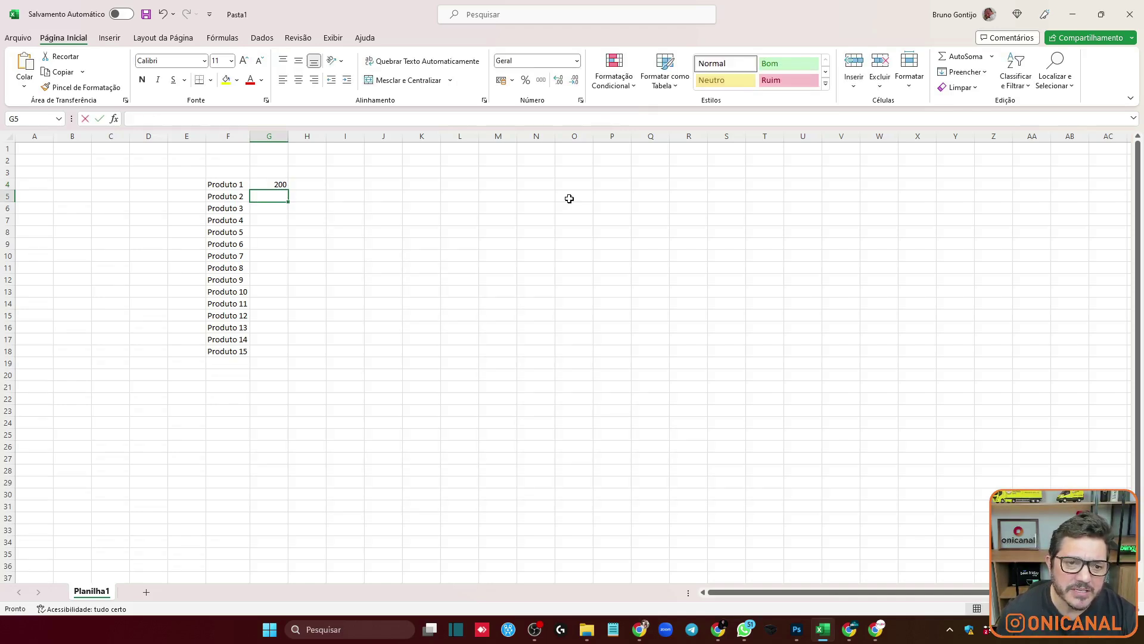
text(160)
key(Return)
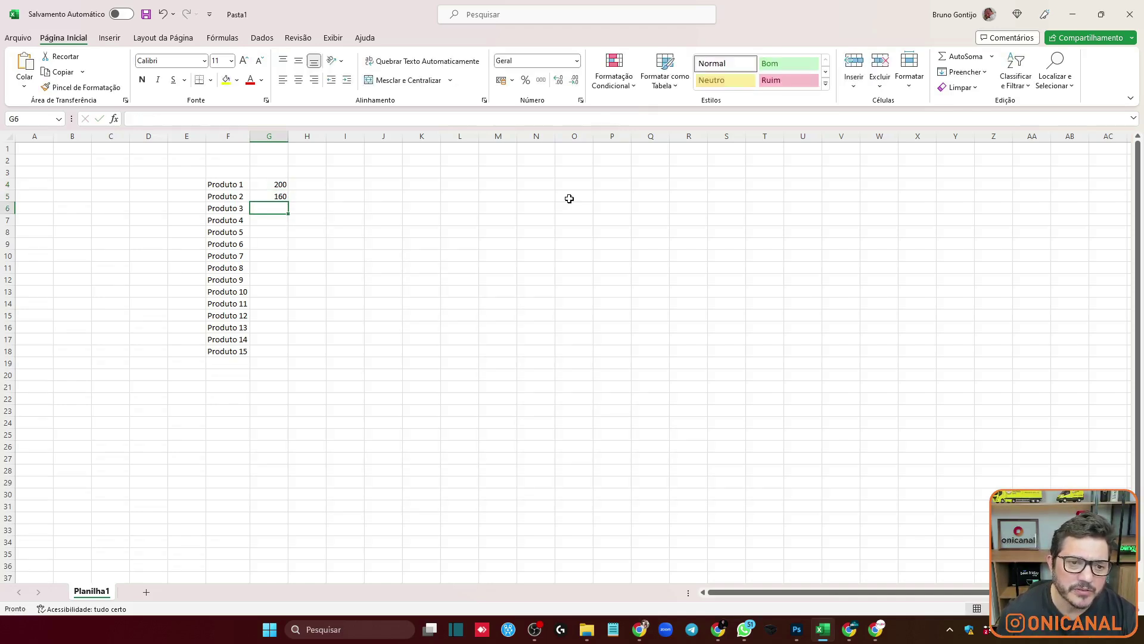
text(10)
key(Return)
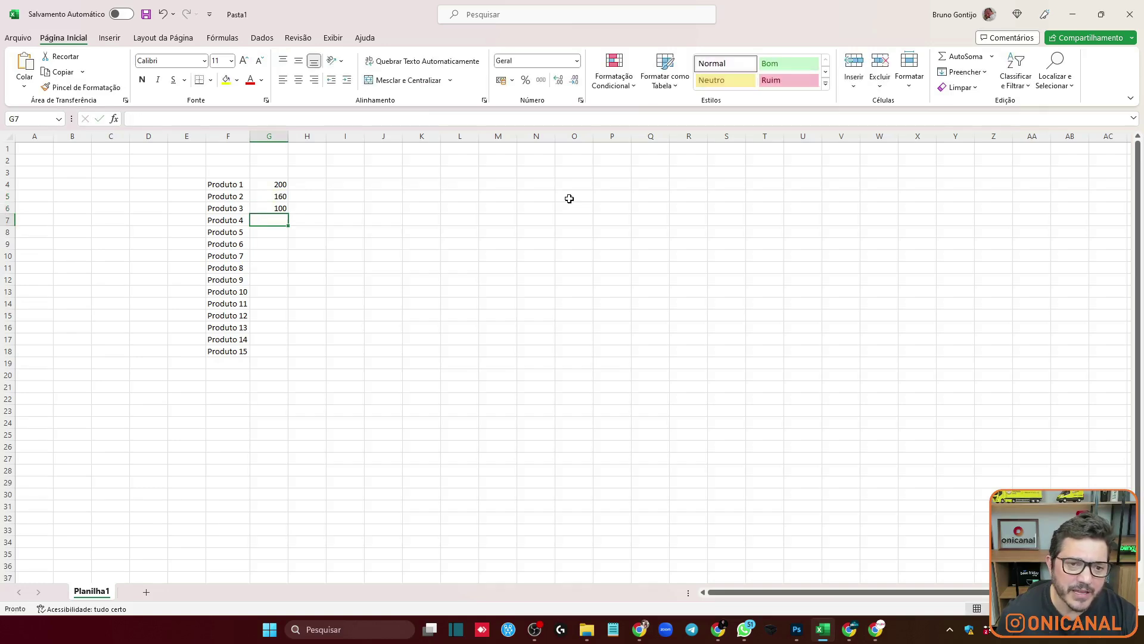
text(7)
key(BackSpace)
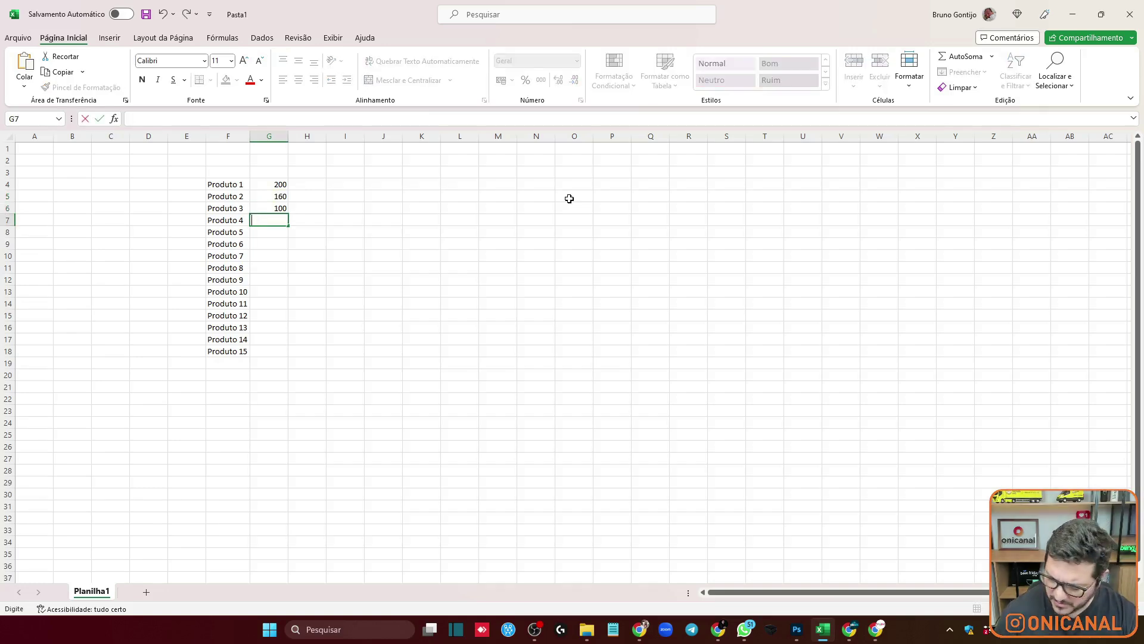
text(80)
key(Return)
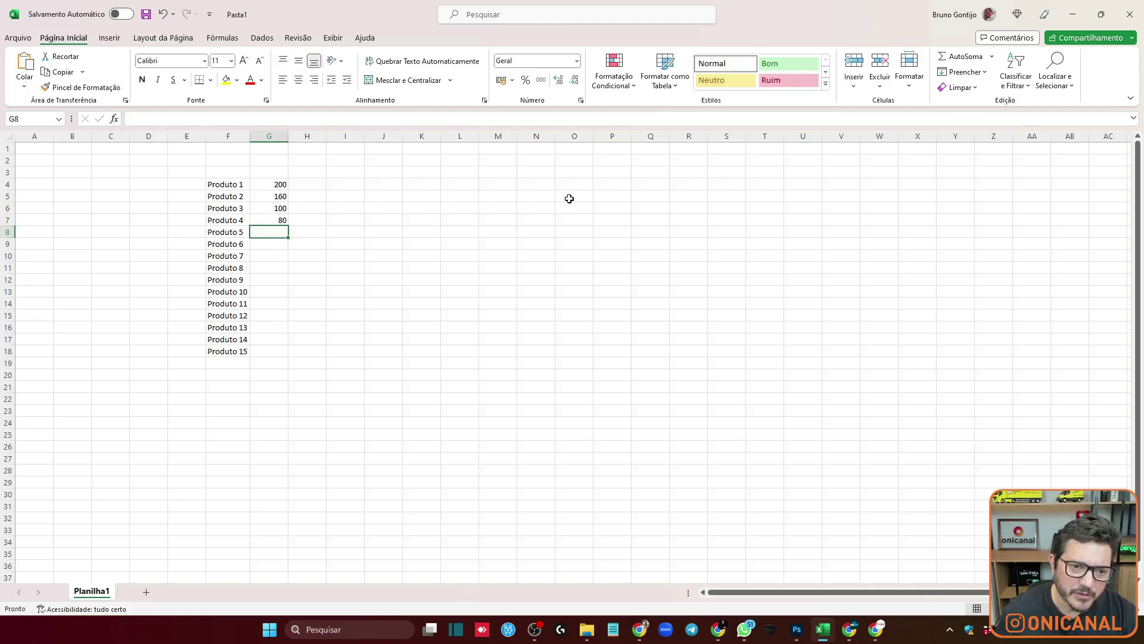
text(30)
key(Return)
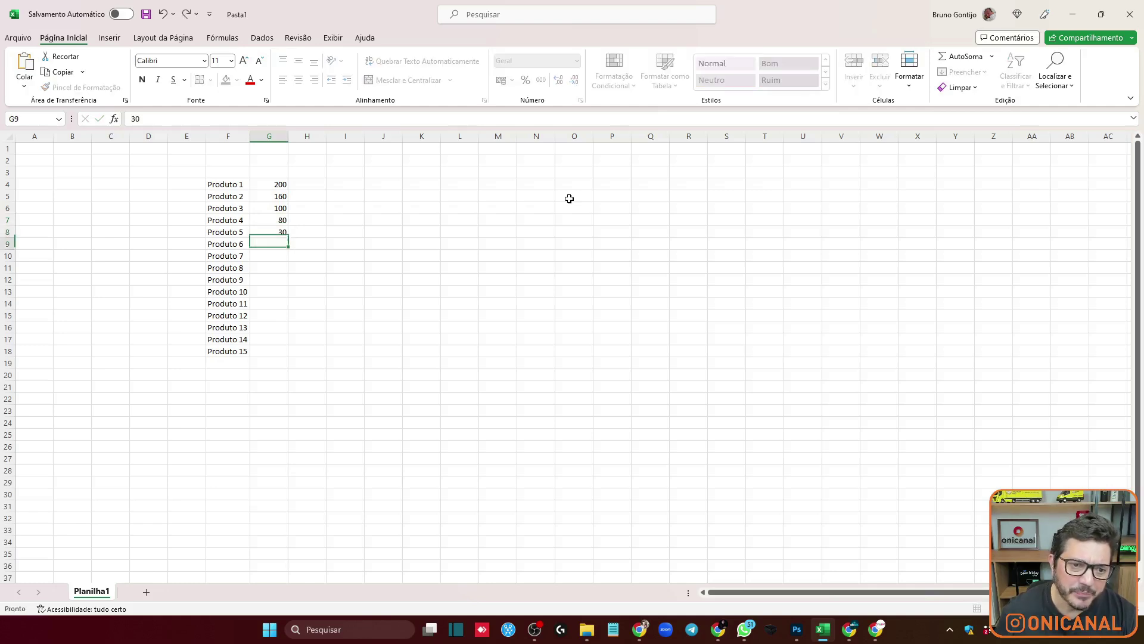
text(25)
key(Return)
text(24)
key(Return)
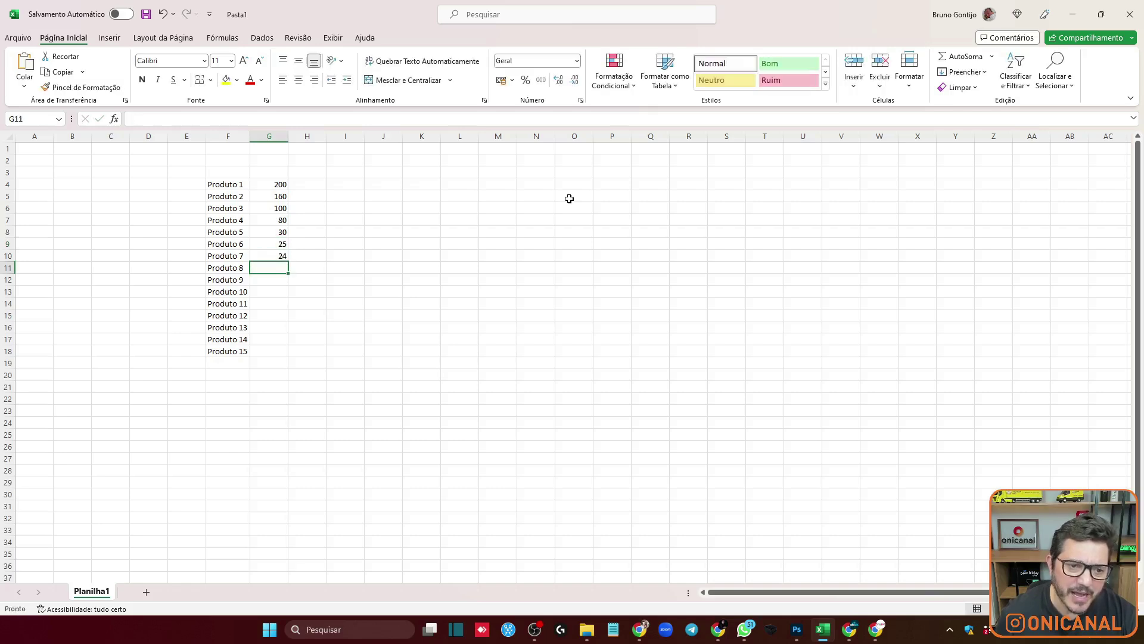
Enter quantities 10, 5, 2, 1, 1, 1, 1, 1 for Produtos 8–15, correcting Produto 13 to 1.
text(10)
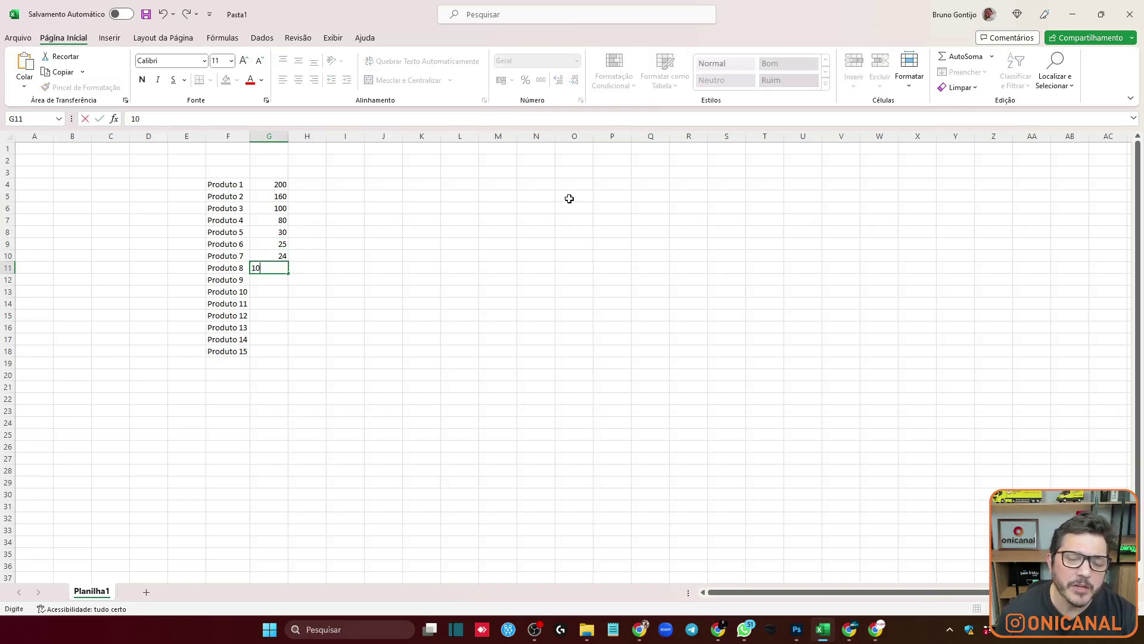
key(Return)
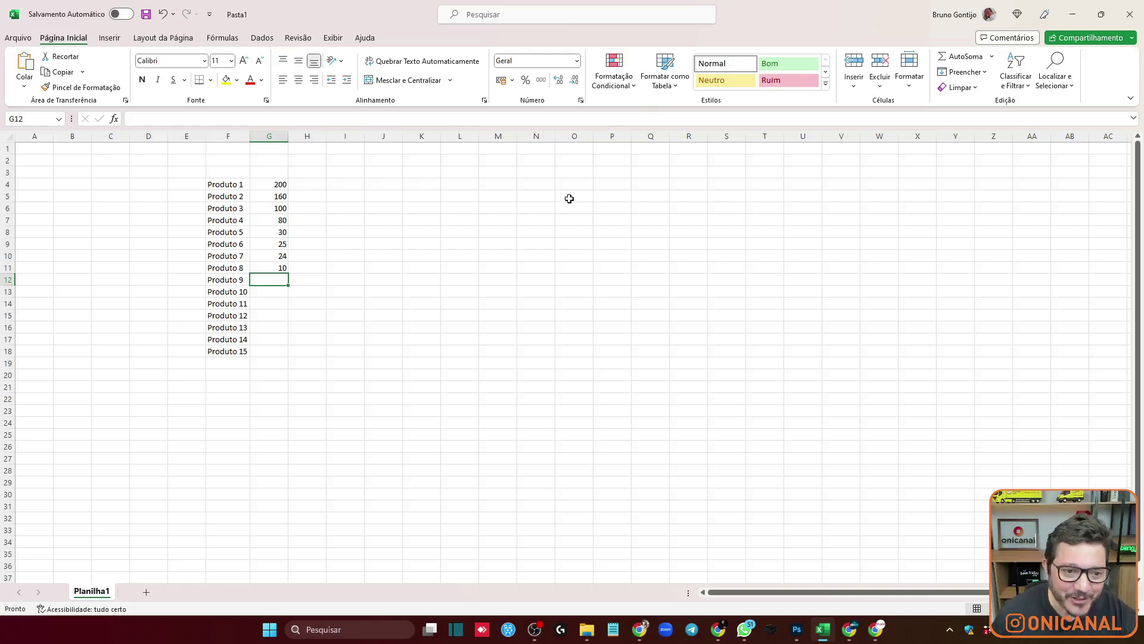
text(5)
key(Return)
text(2)
key(Return)
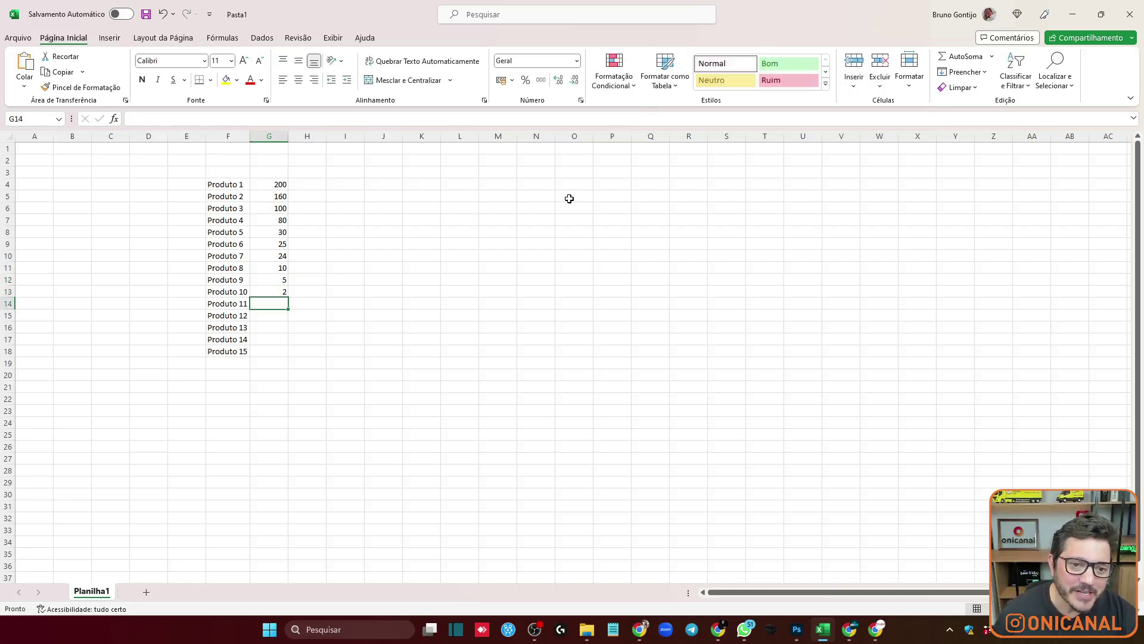
text(1)
key(Return)
text(1)
key(Return)
text(2)
key(Return)
key(Up)
key(Return)
text(1)
key(Return)
text(1)
key(Return)
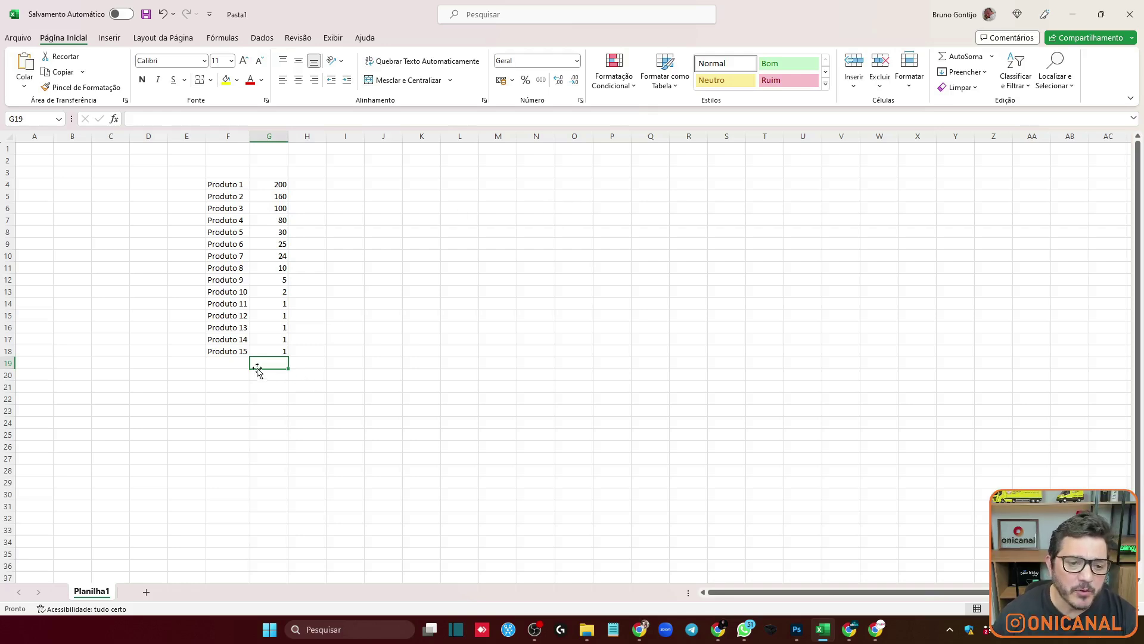
click(233, 365)
Label F19 'Total' and sum the quantities into G19, giving 641.
text(Total)
key(Tab)
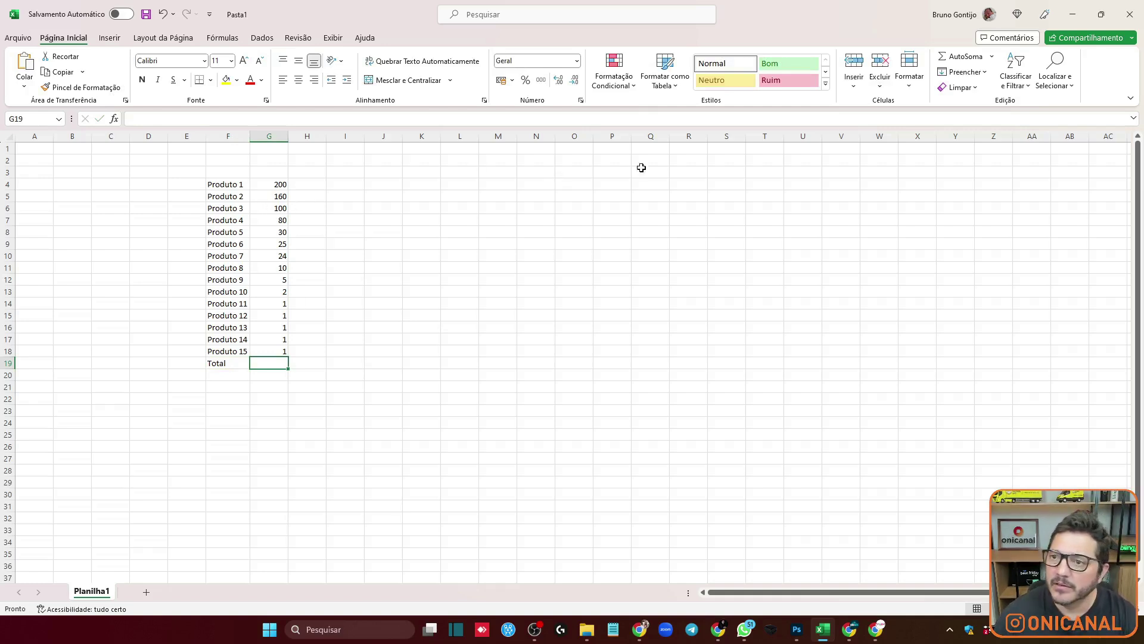
click(958, 56)
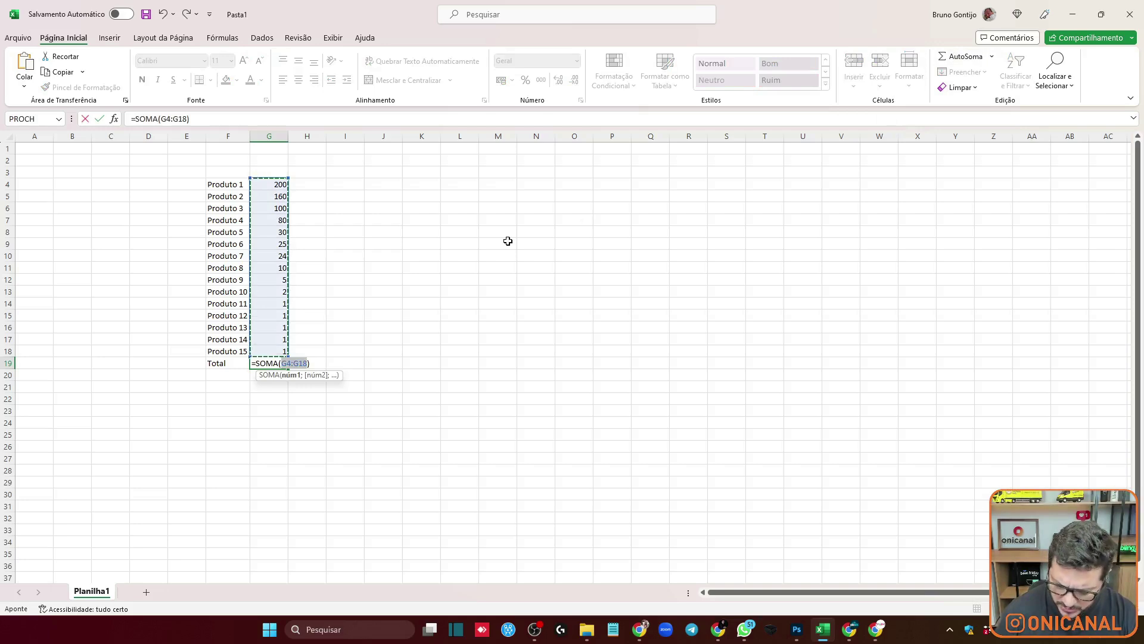
key(ctrl+Return)
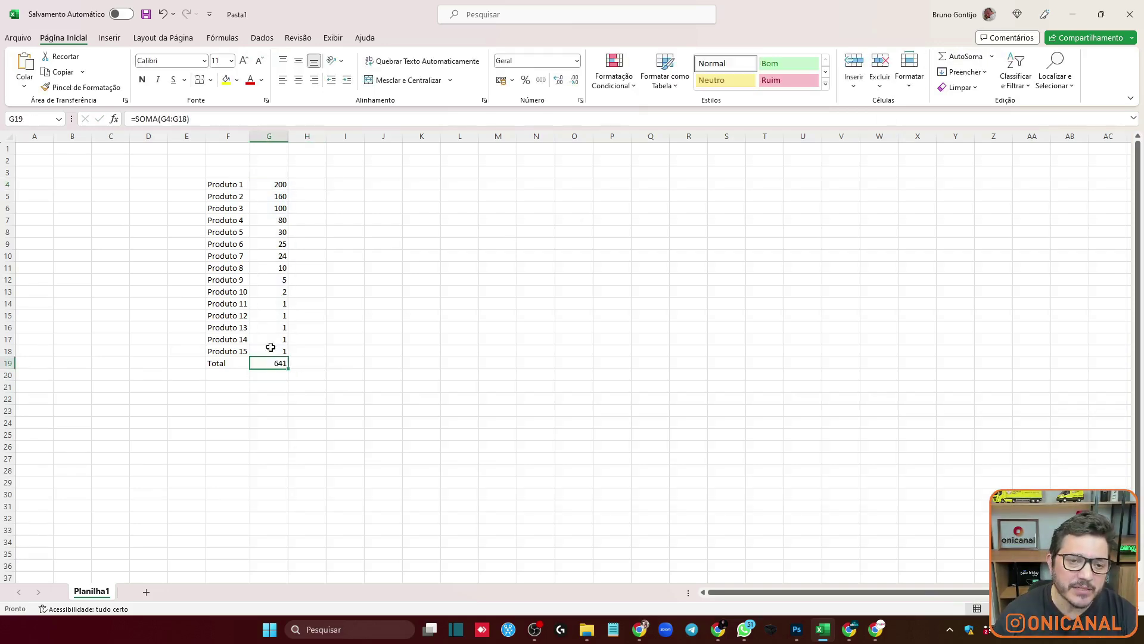
Enter the share formula =G4/$G$19 in H4 for Produto 1.
click(276, 184)
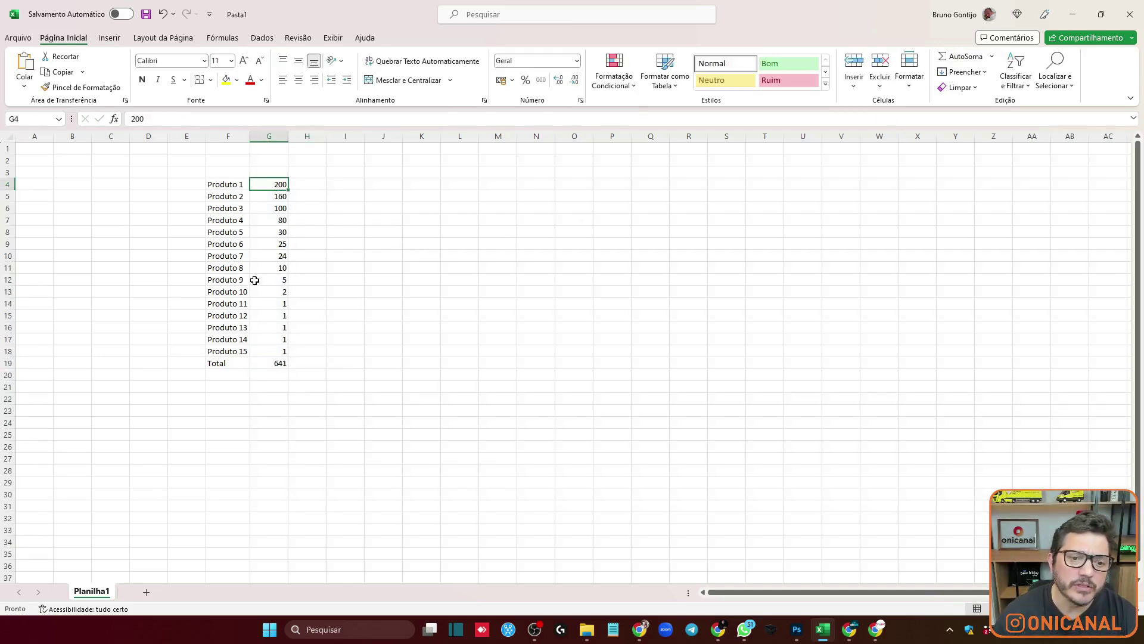
click(317, 184)
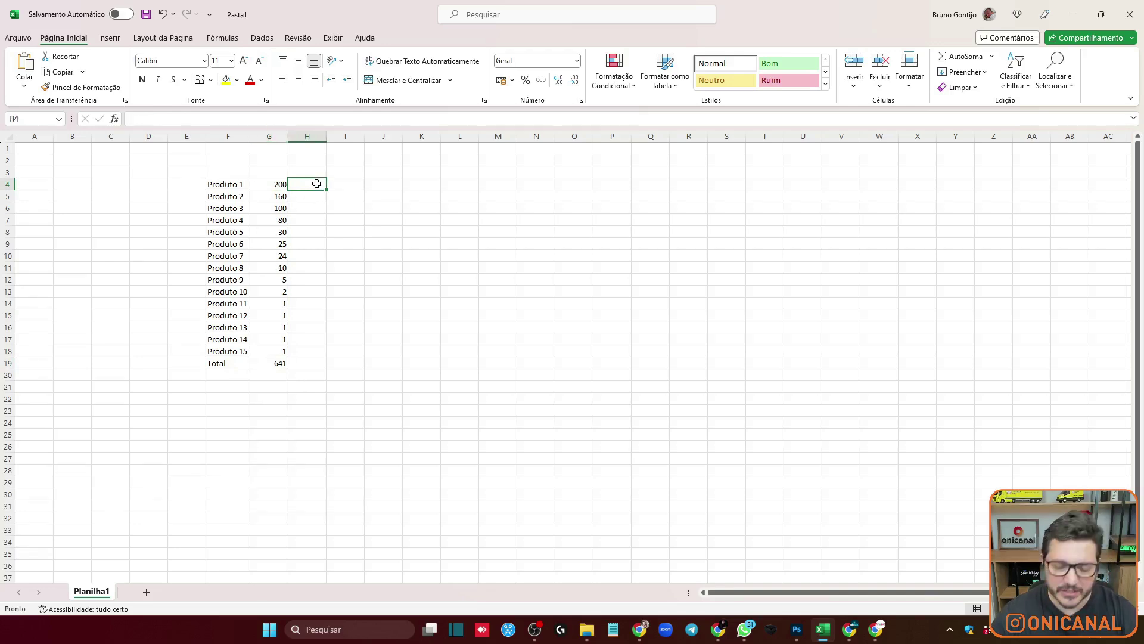
text(=)
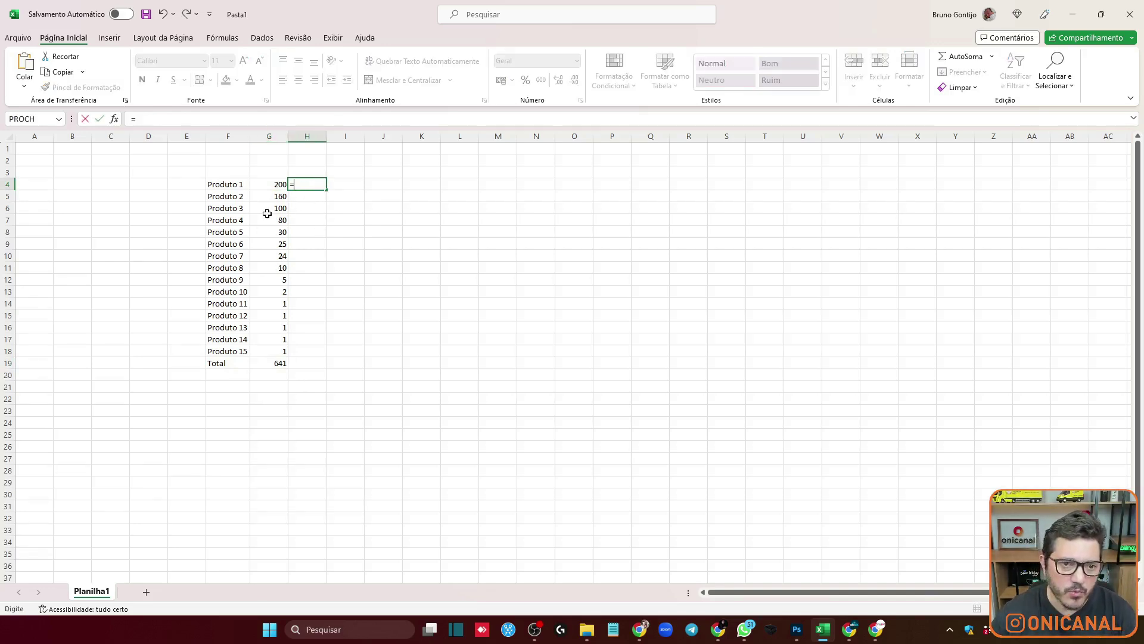
click(268, 183)
text(/)
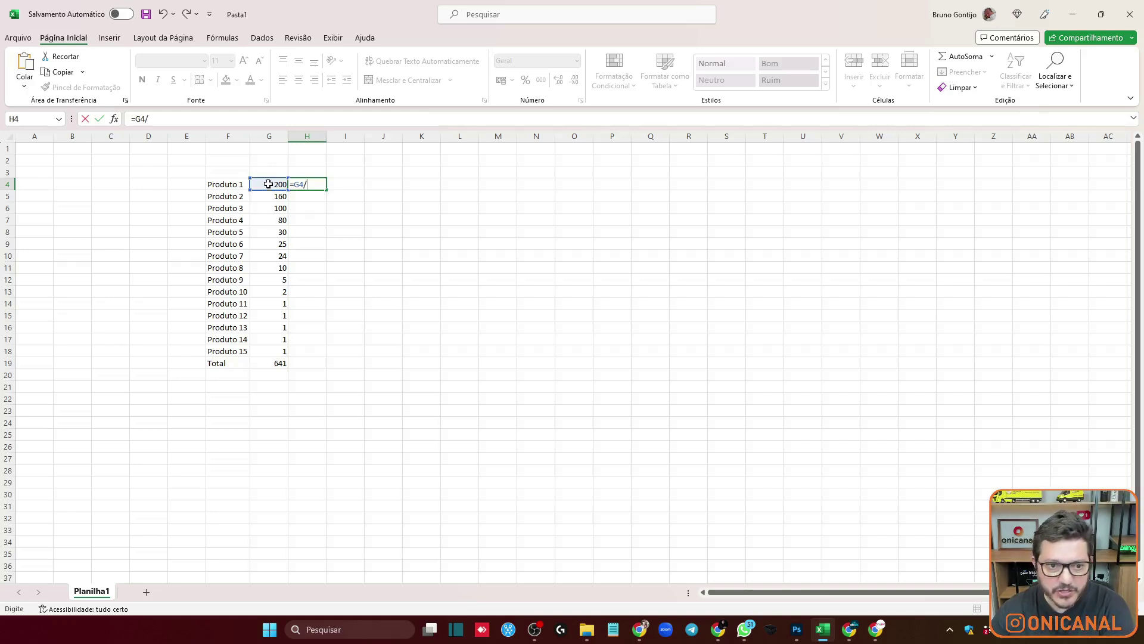
click(264, 363)
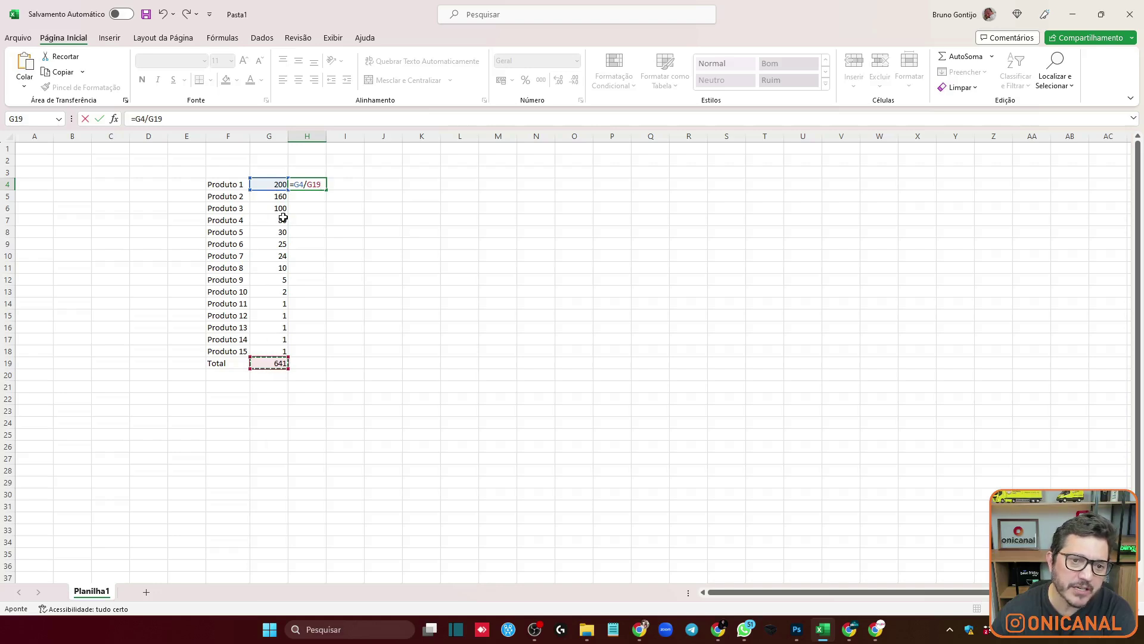
key(F4)
click(310, 182)
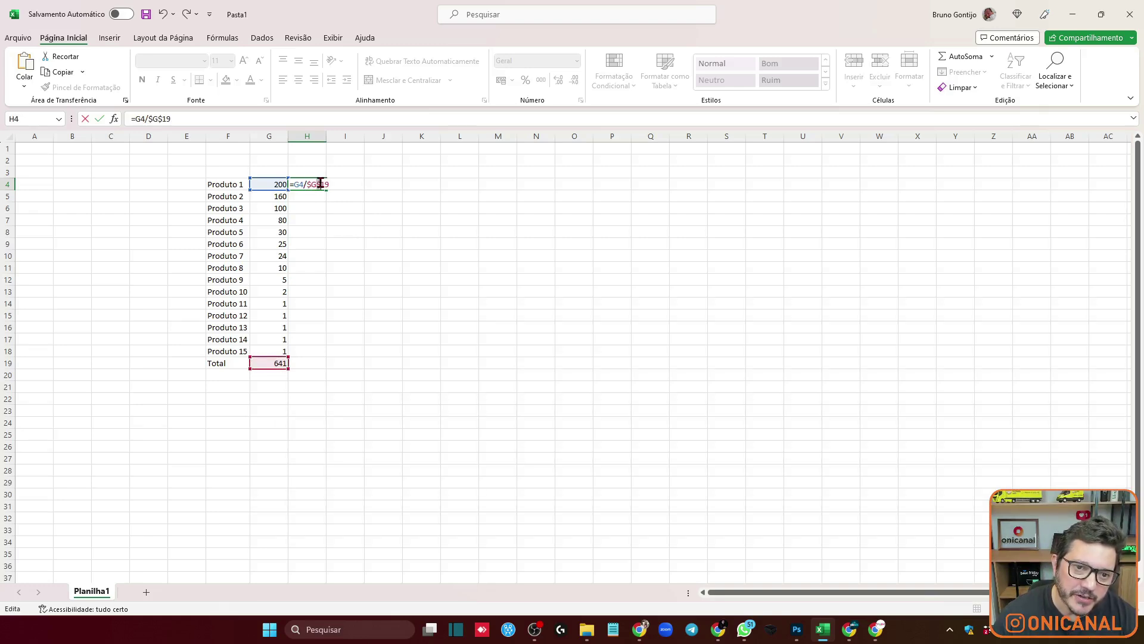
key(Return)
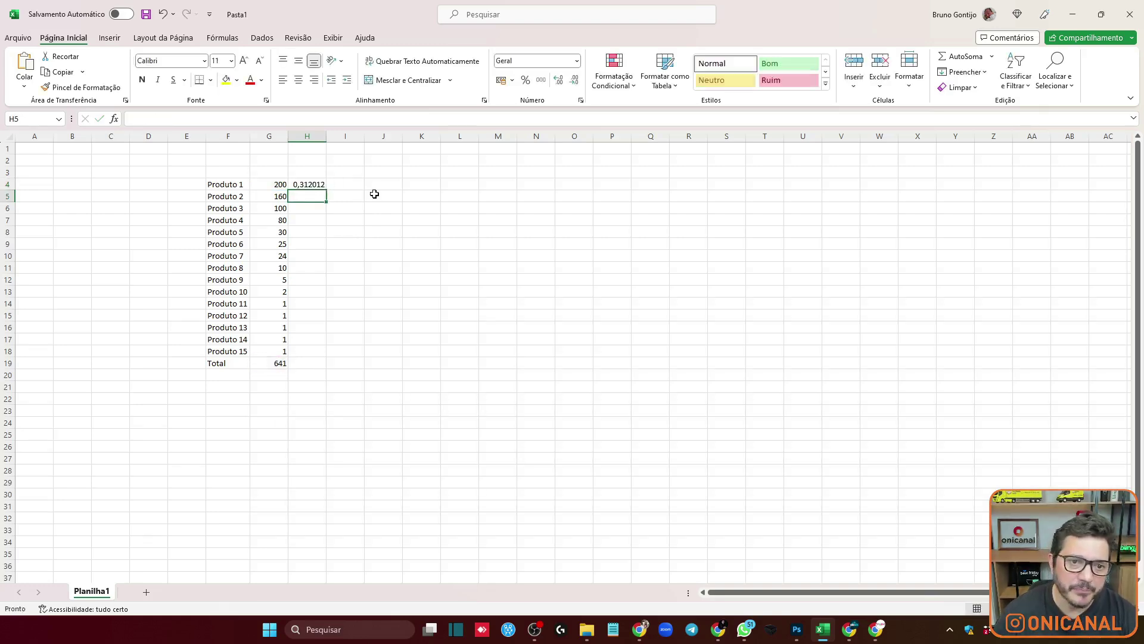
Format H4 as a percentage (31,20%) and fill the share formula down to H18.
click(307, 186)
right_click(307, 186)
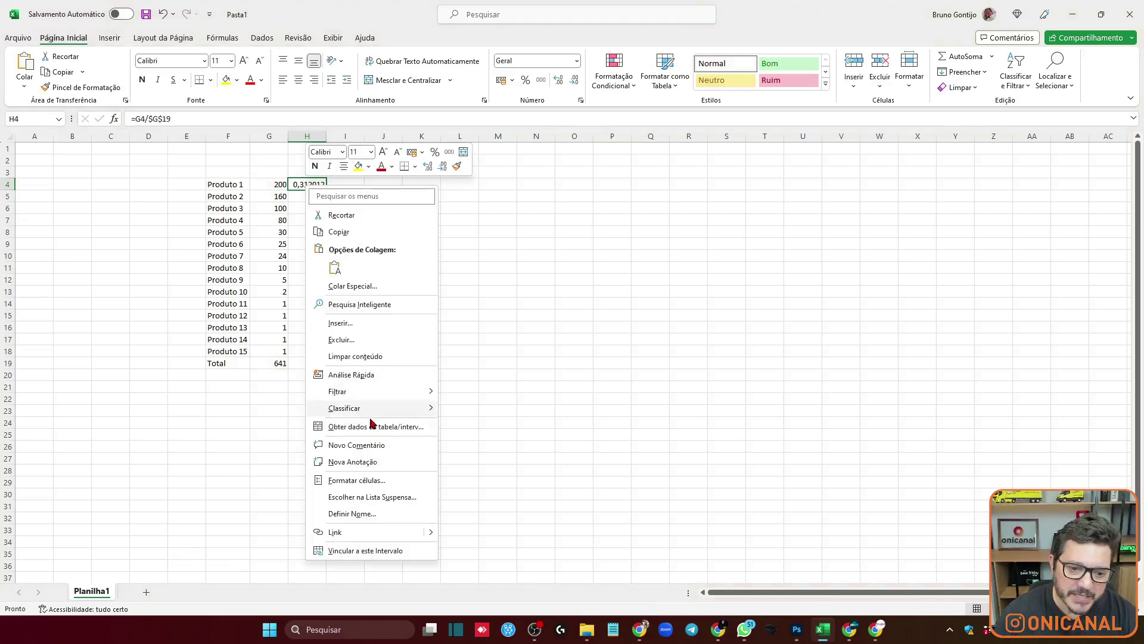
click(375, 480)
click(244, 424)
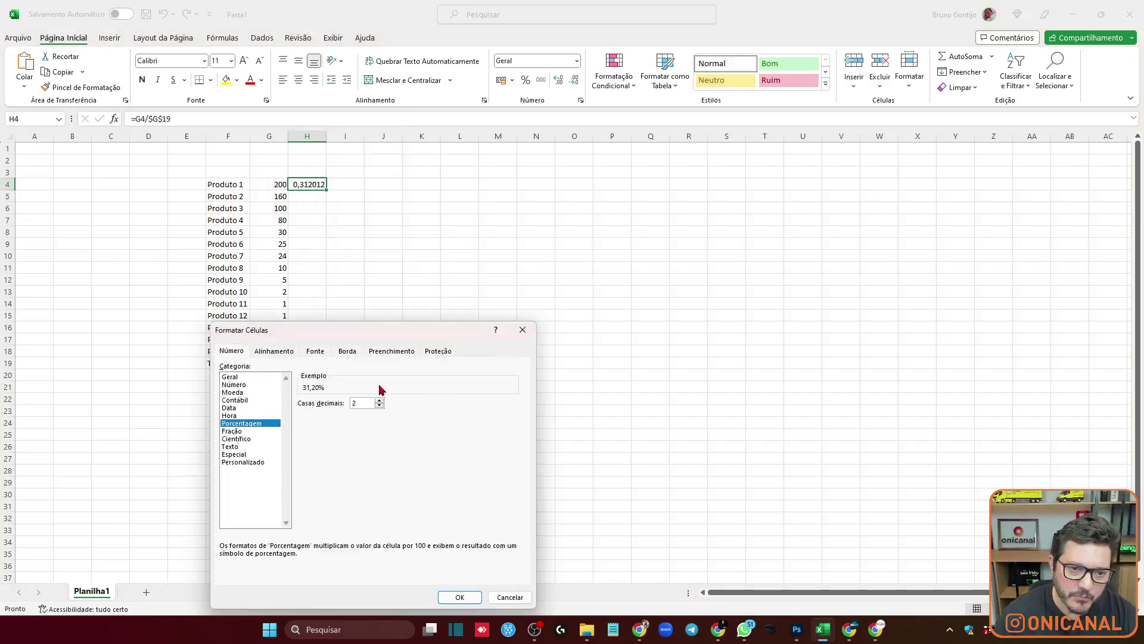
click(456, 596)
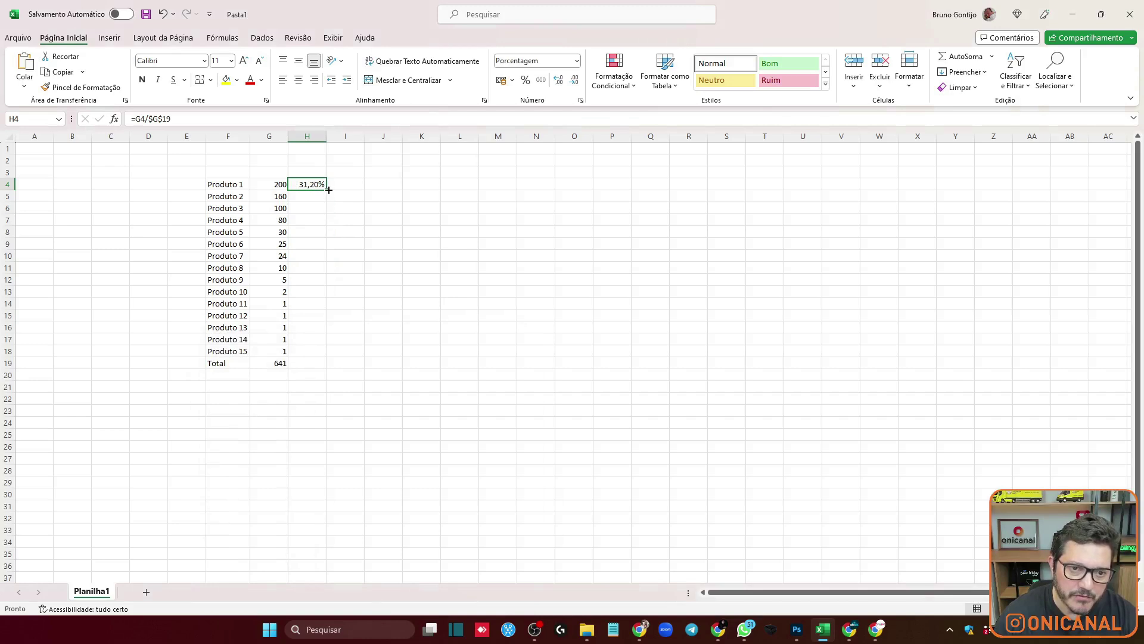
drag(328, 198, 316, 349)
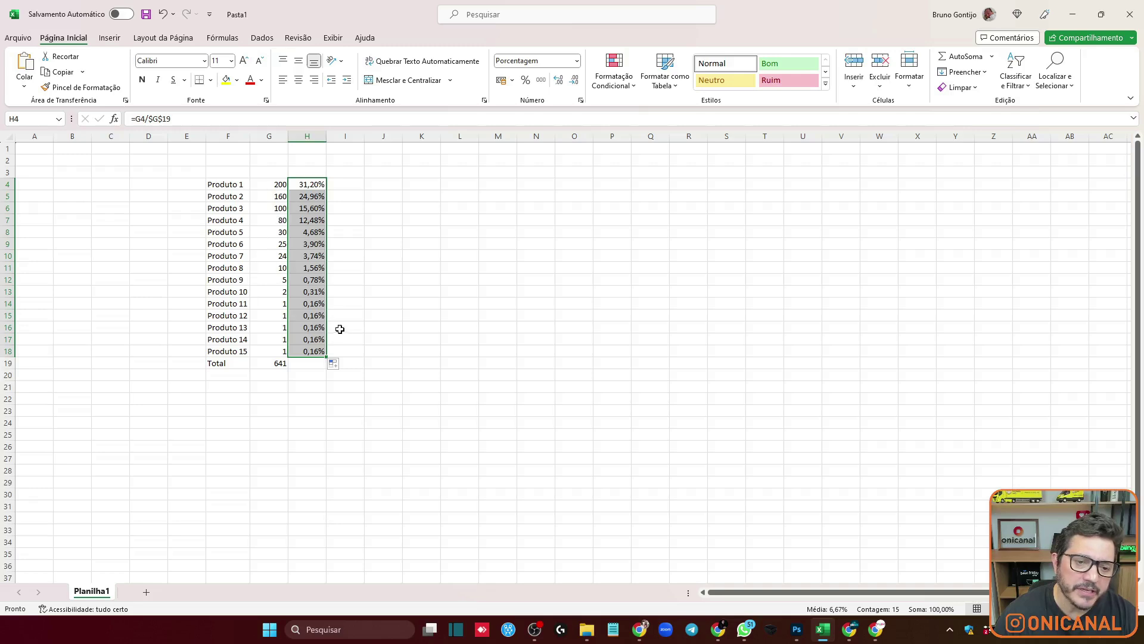
click(267, 363)
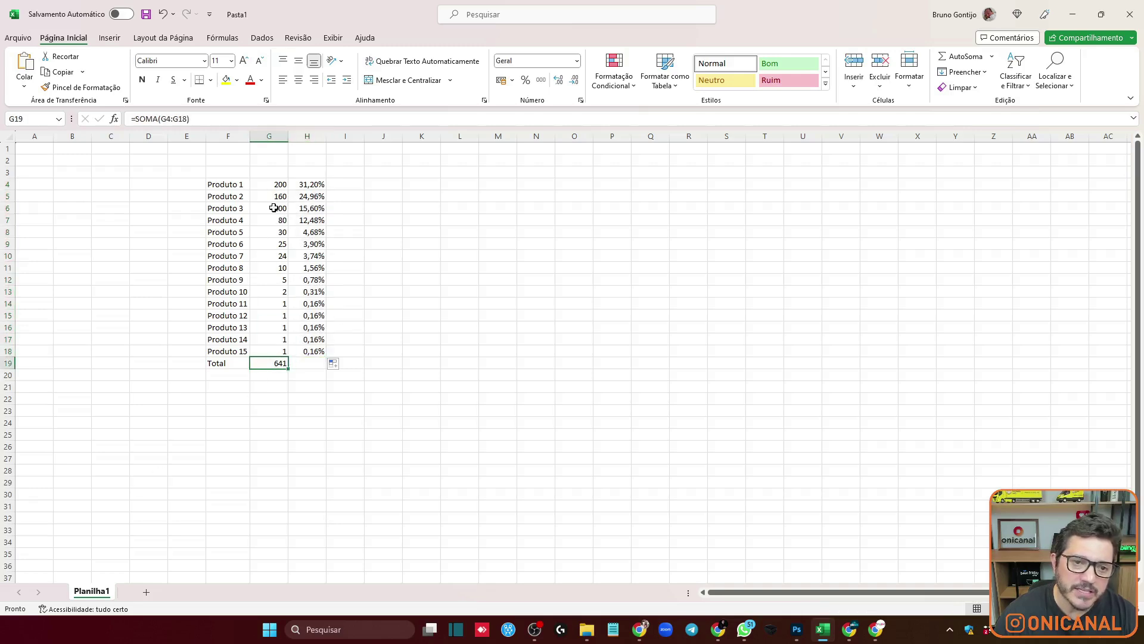
Enter =H4 in I4 and the running-total formula =I4+H5 in I5.
click(351, 186)
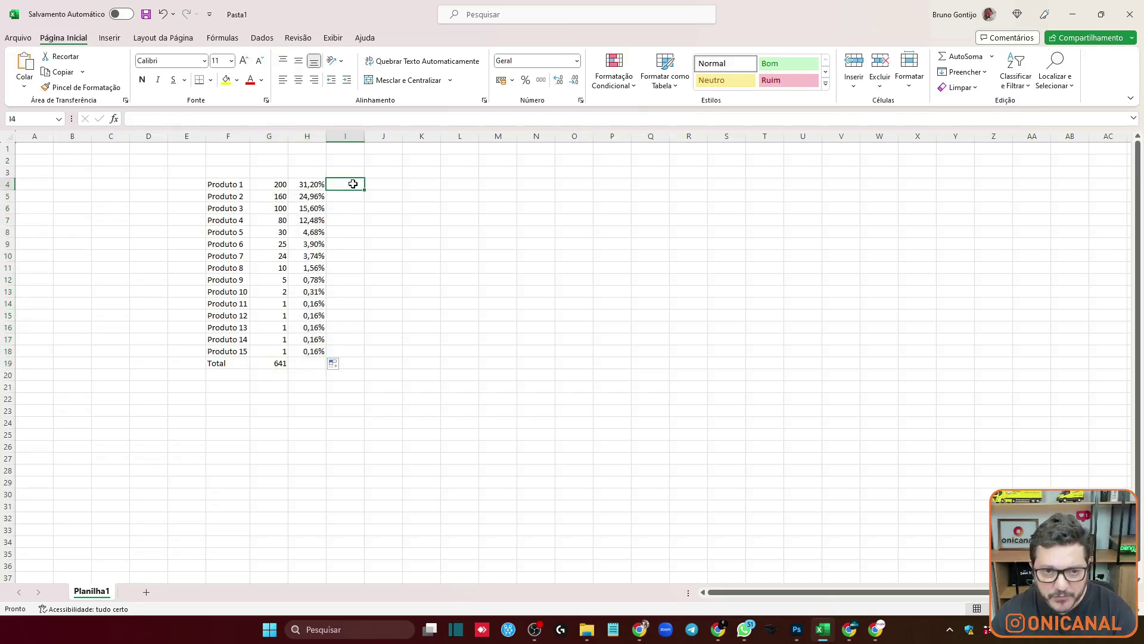
text(=)
click(322, 182)
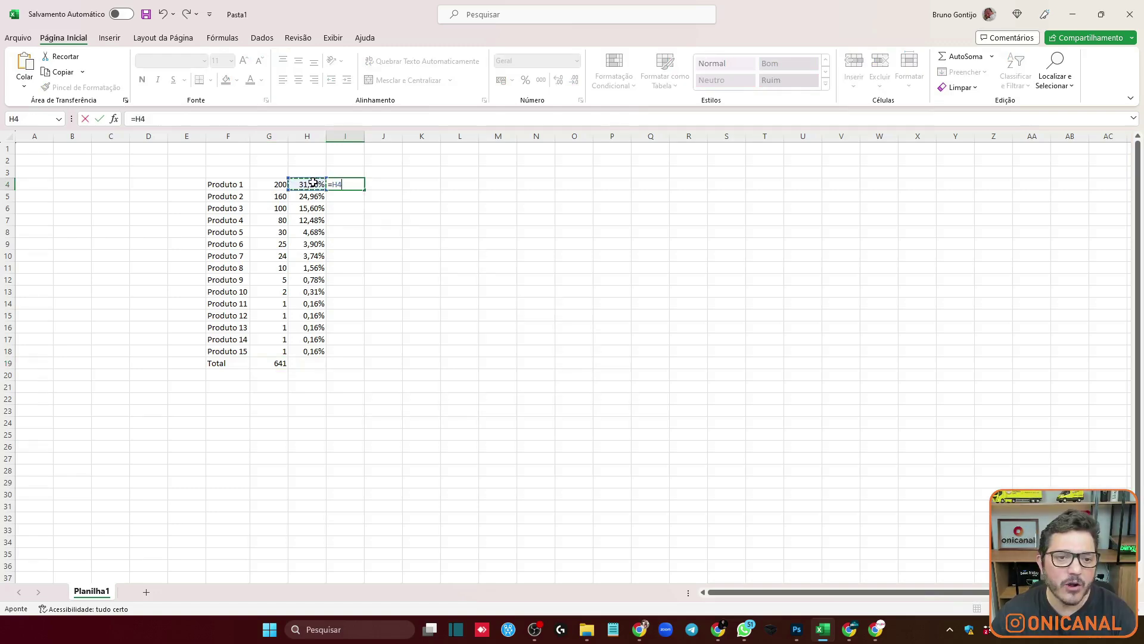
key(Return)
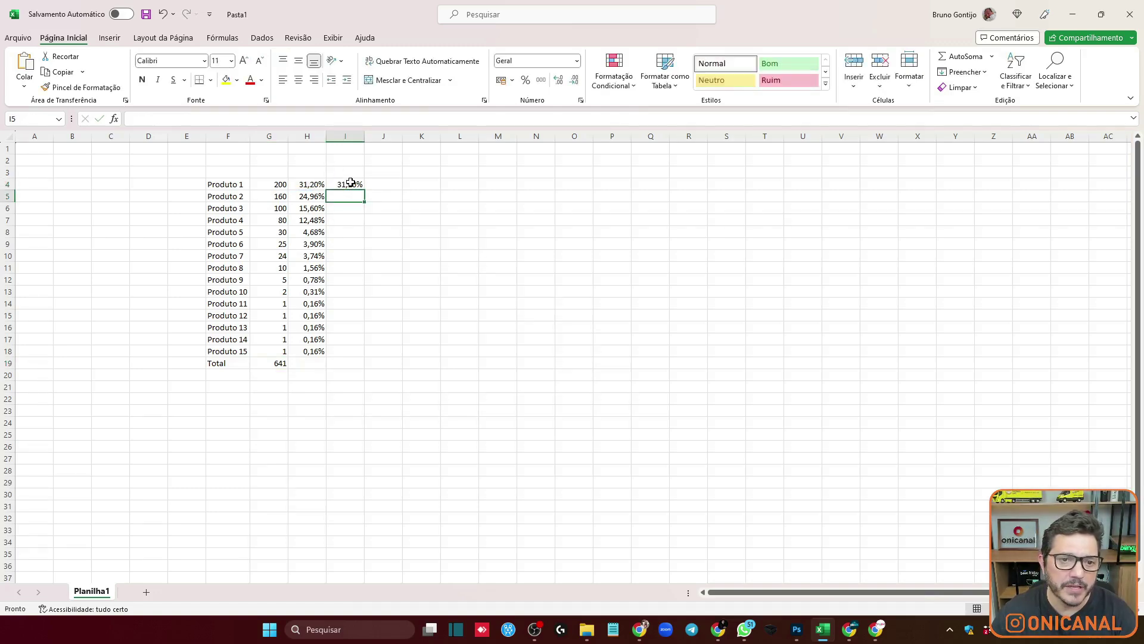
click(350, 184)
click(352, 195)
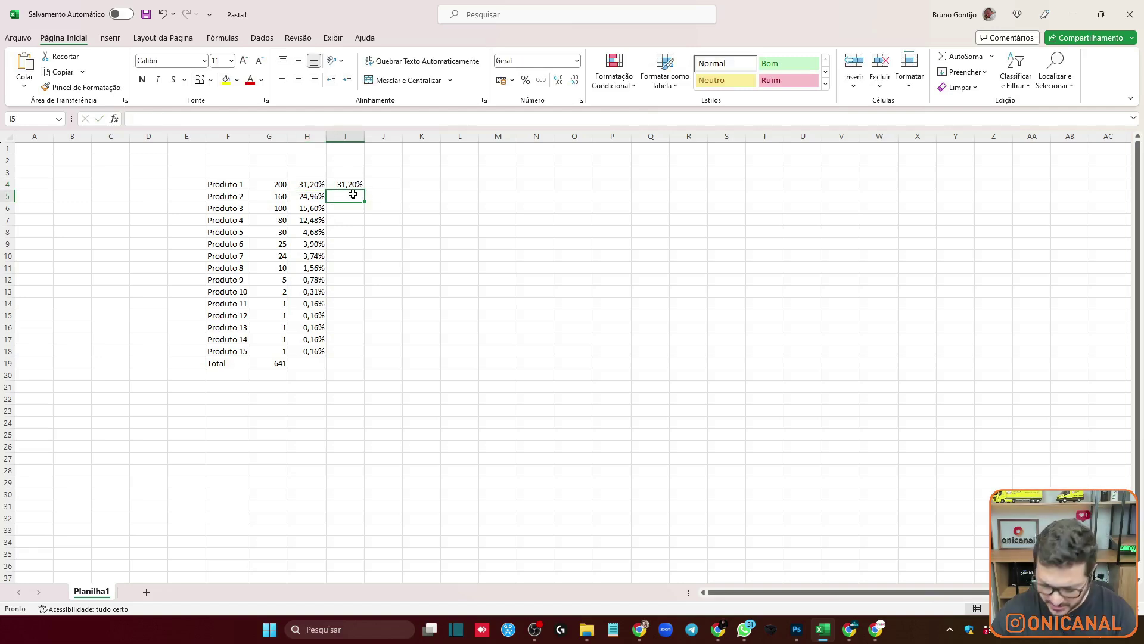
text(=)
click(341, 182)
text(+)
click(304, 195)
key(Return)
Fill the cumulative formula down to I18, reaching 100,00%, then select product names F4:F18.
click(351, 197)
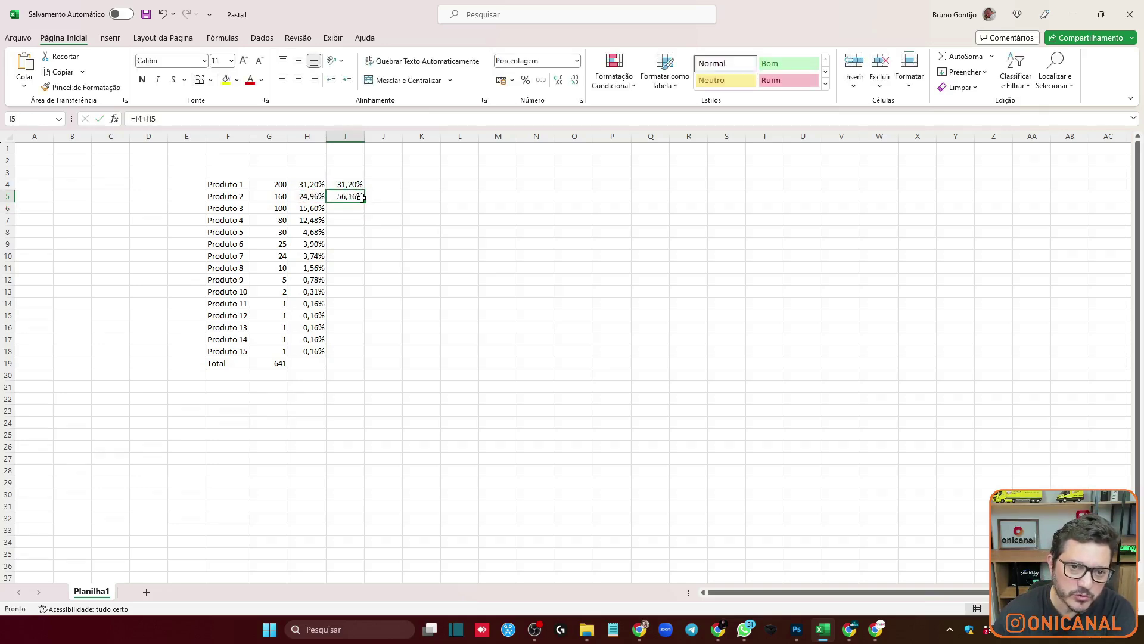
drag(362, 202, 347, 209)
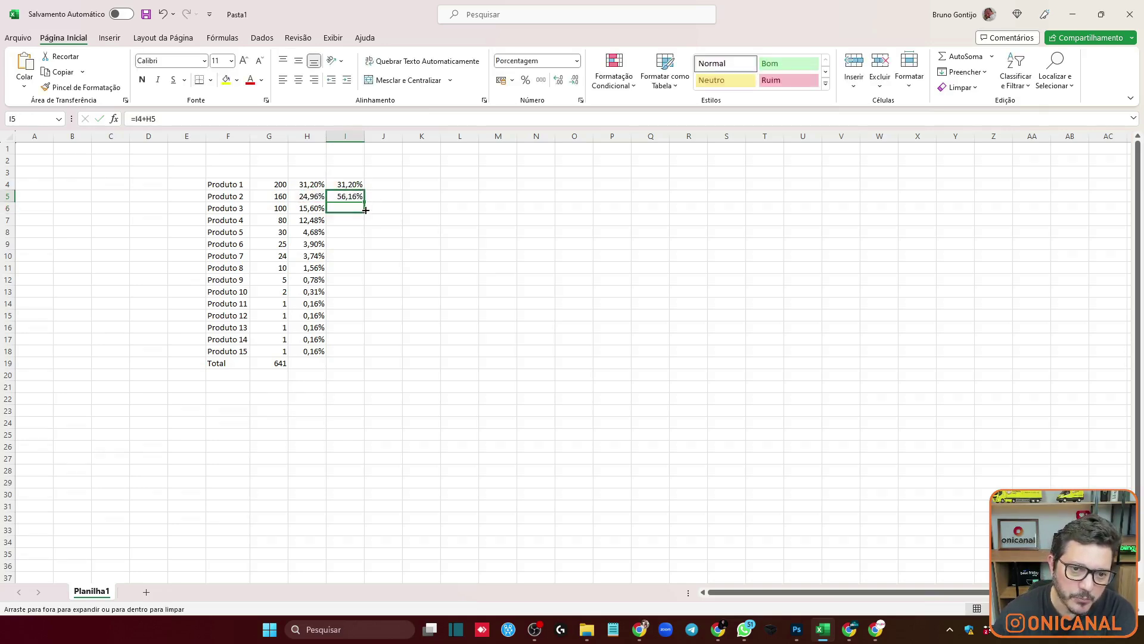
double_click(349, 206)
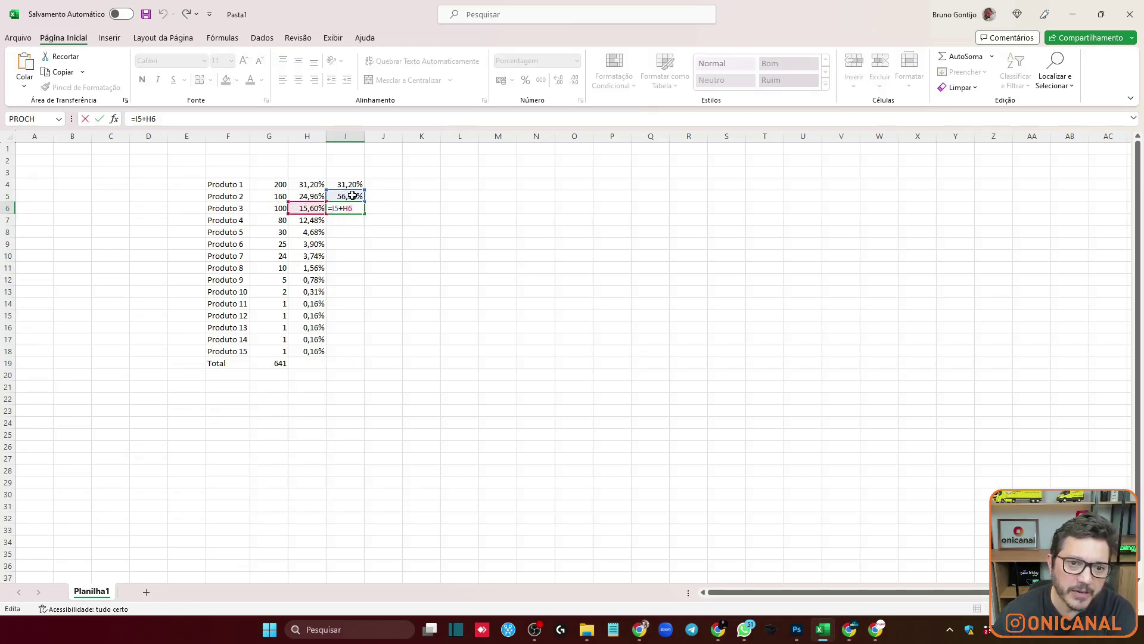
key(Return)
click(354, 209)
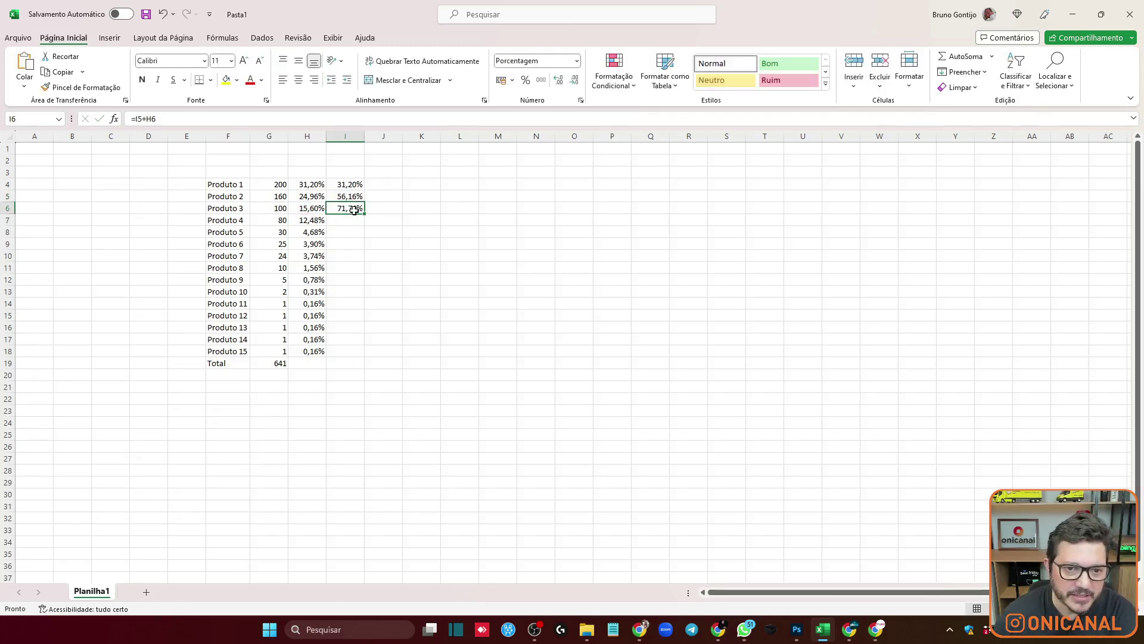
drag(364, 214, 365, 355)
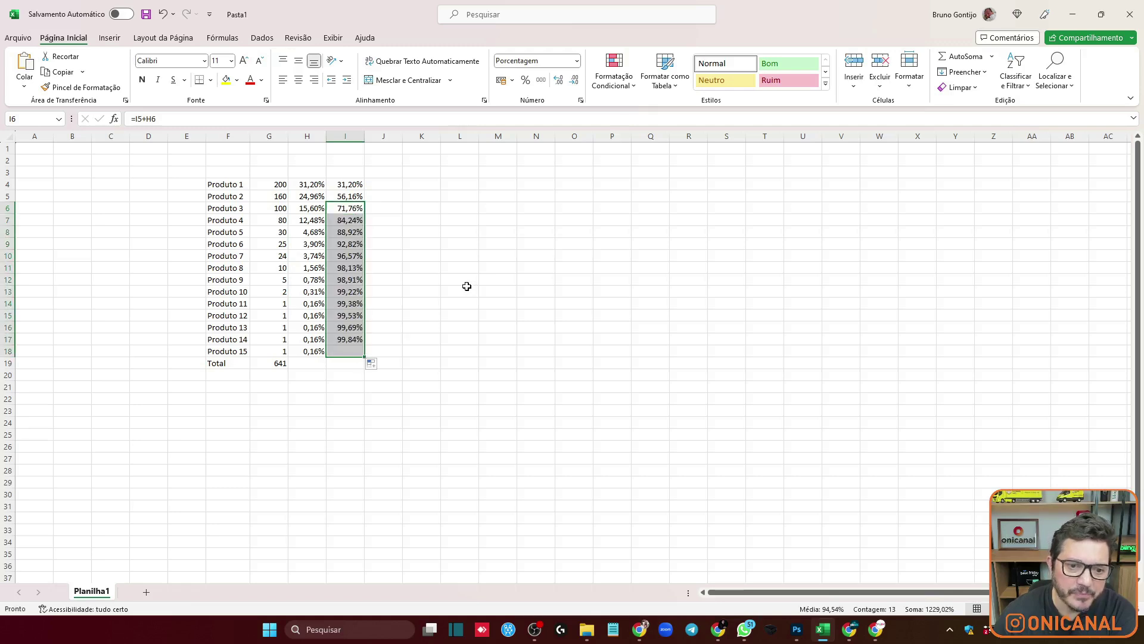
click(354, 351)
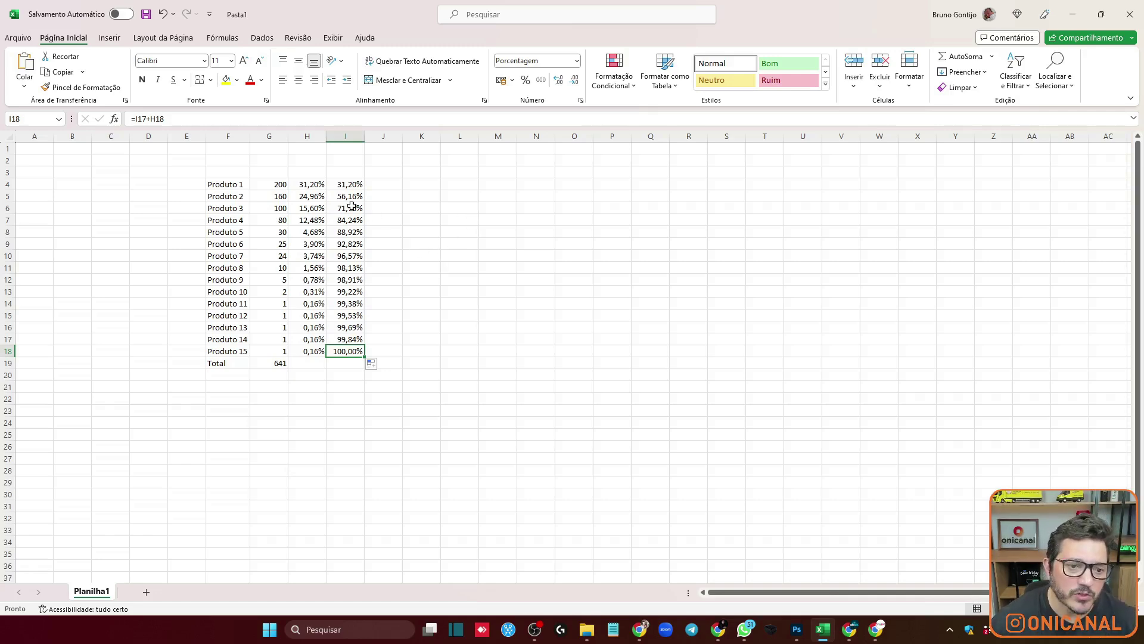
drag(217, 187, 227, 352)
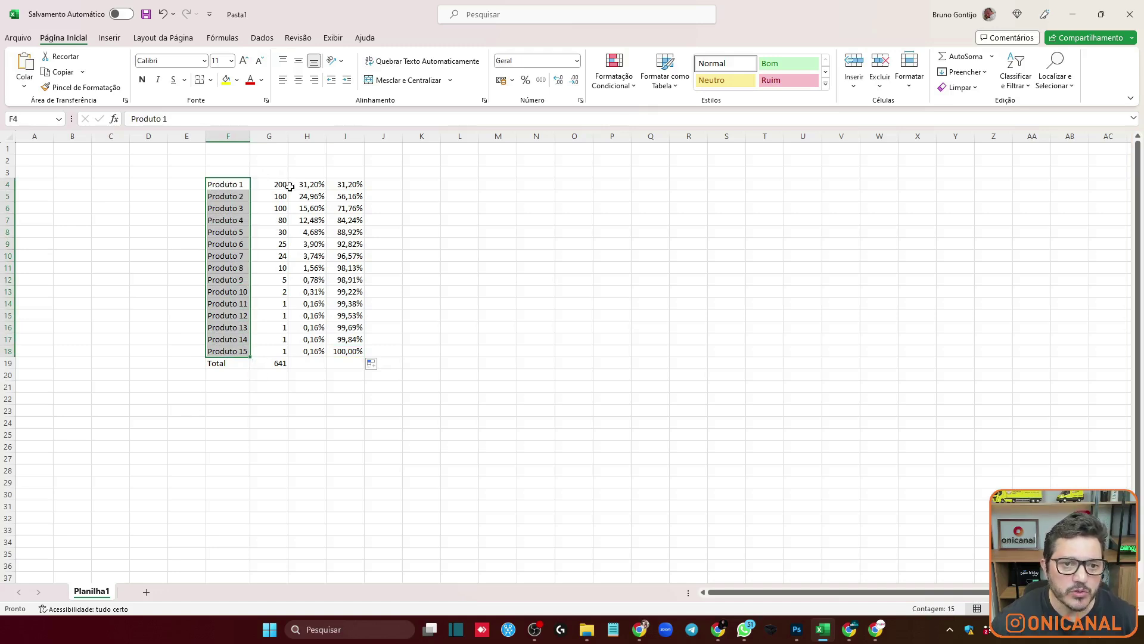
Add quantities G4:G18 and cumulative percentages I4:I18 to the selection, then show the Inserir ribbon.
ctrl+drag(278, 180, 275, 349)
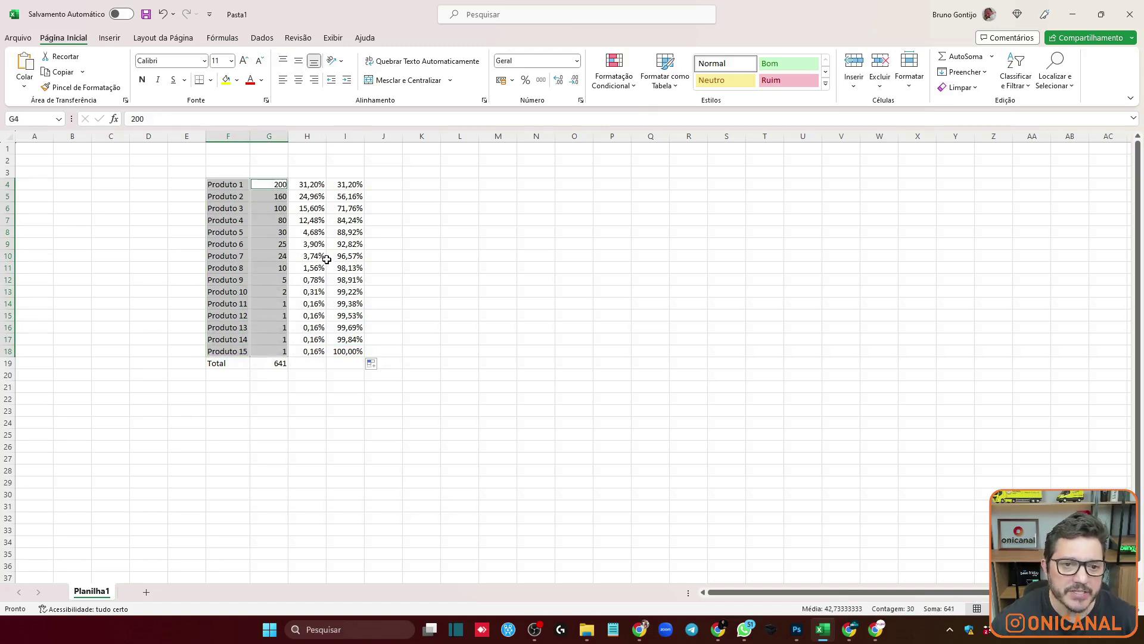
ctrl+drag(345, 187, 342, 345)
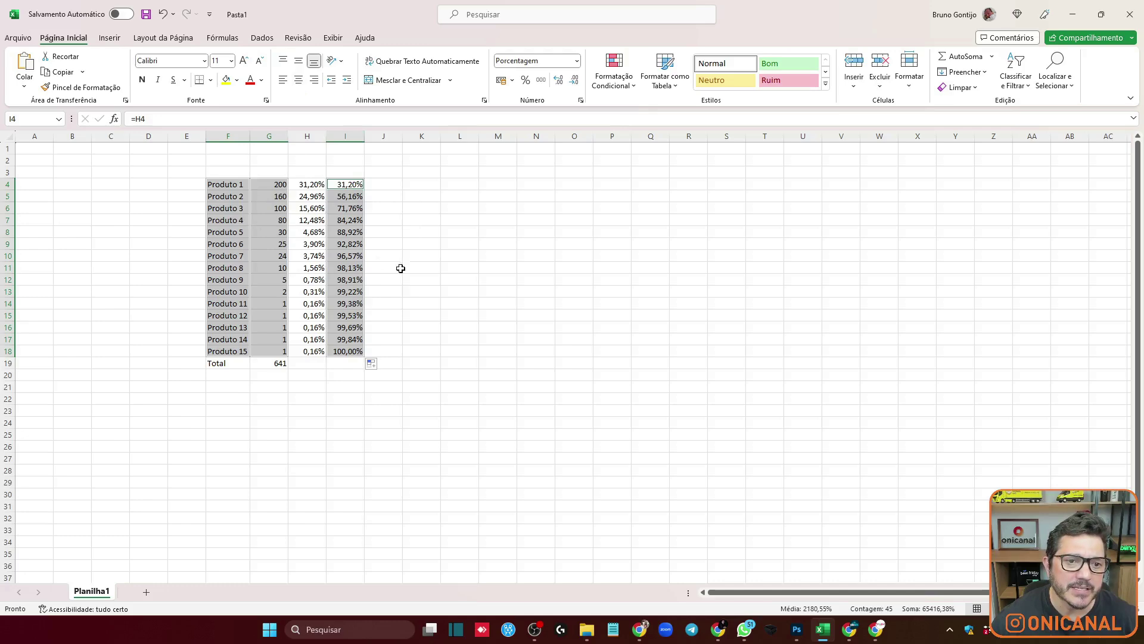
click(110, 39)
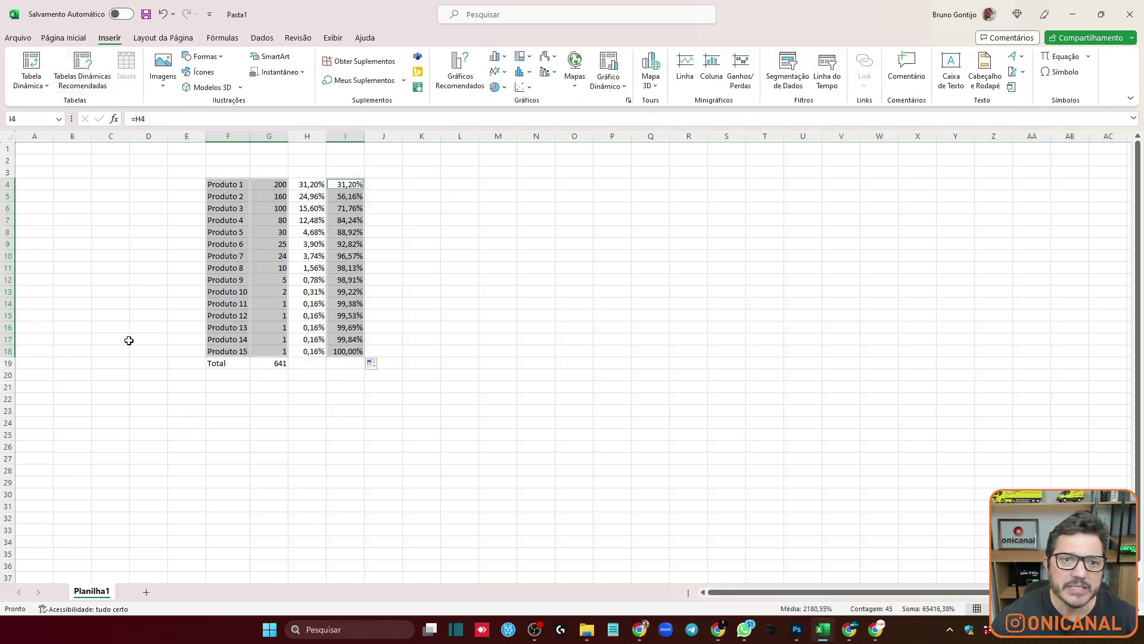
Insert a Pareto chart of the selected data from Gráficos Recomendados.
click(460, 71)
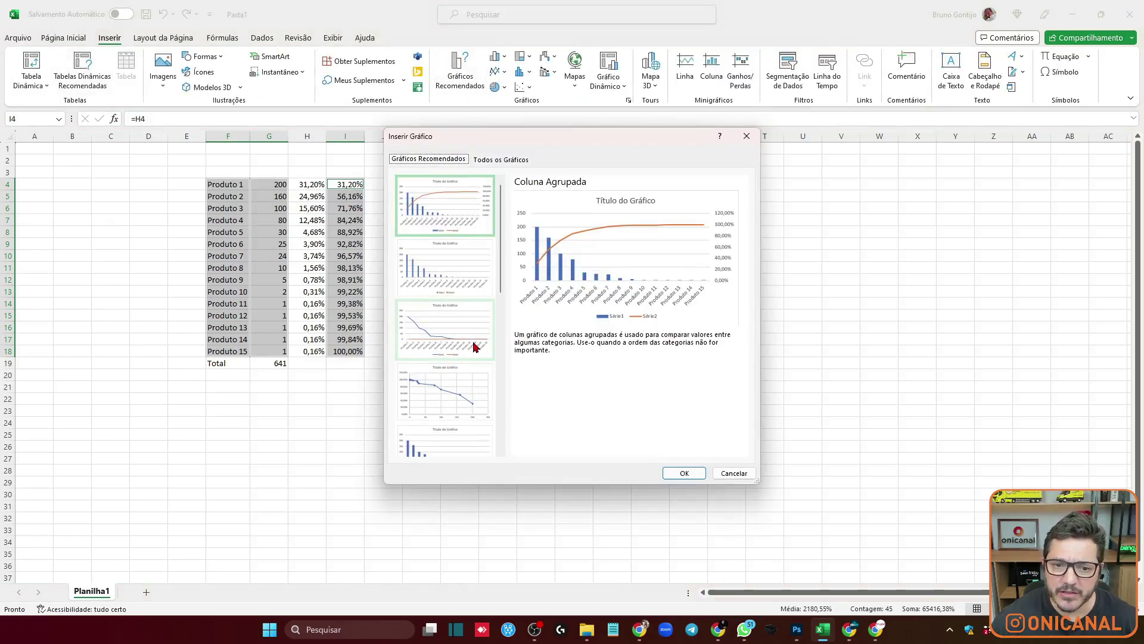
click(438, 209)
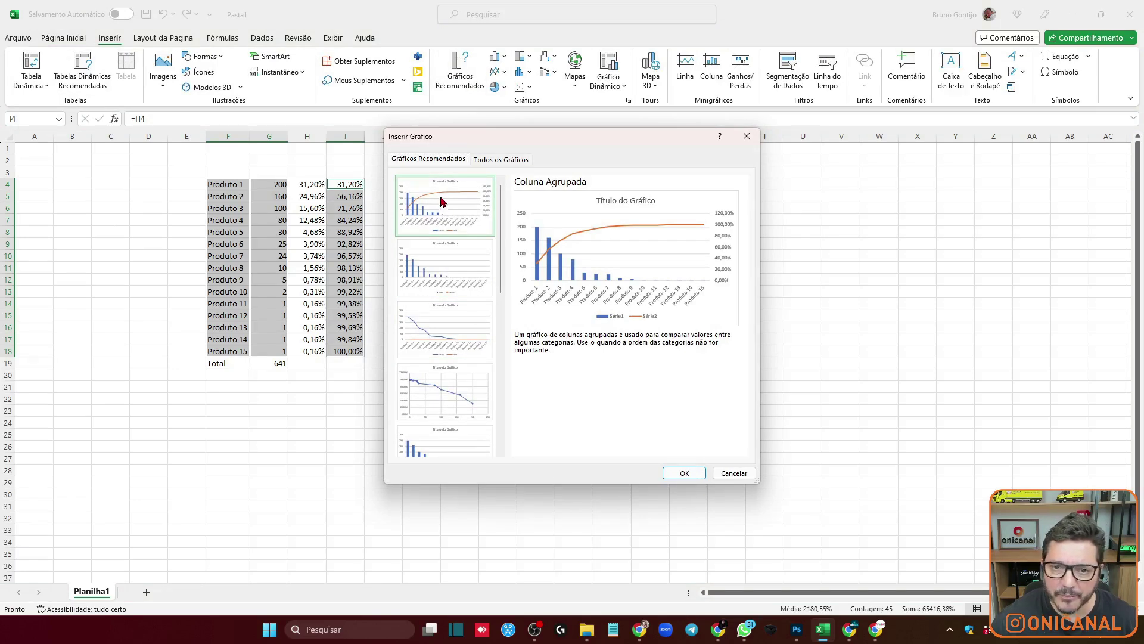
scroll(427, 307, down, 5)
click(440, 414)
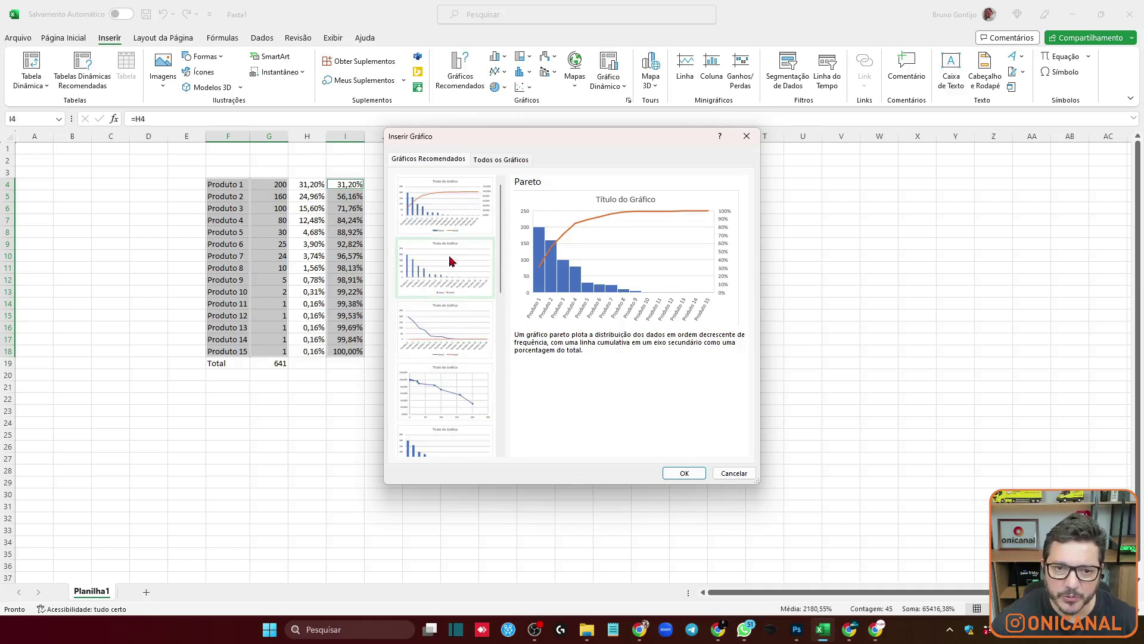
click(444, 222)
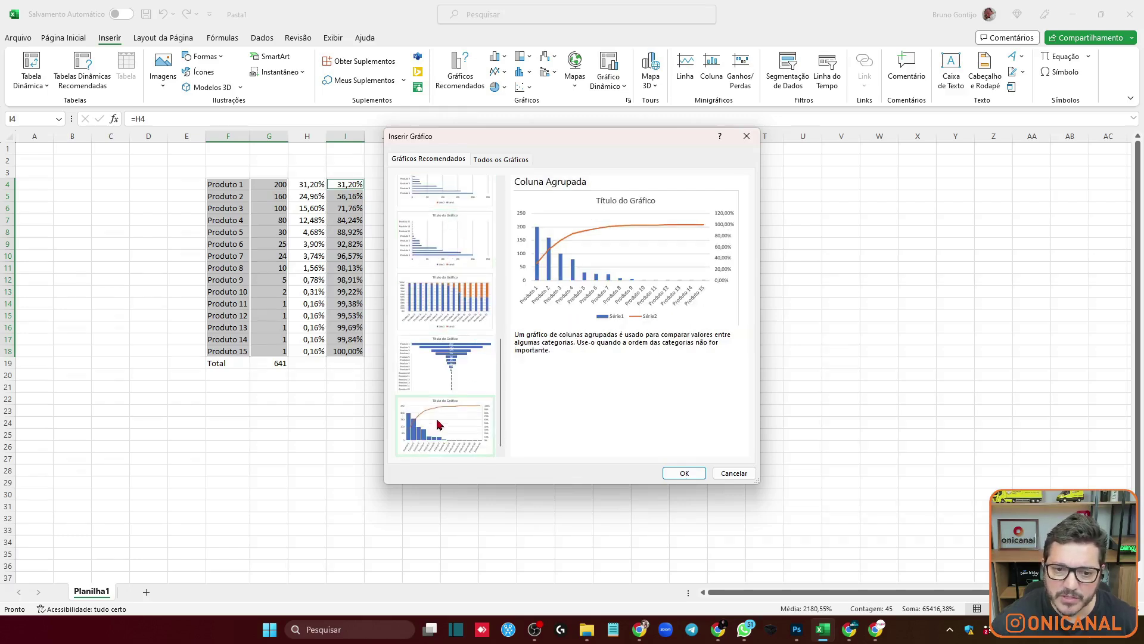
click(438, 424)
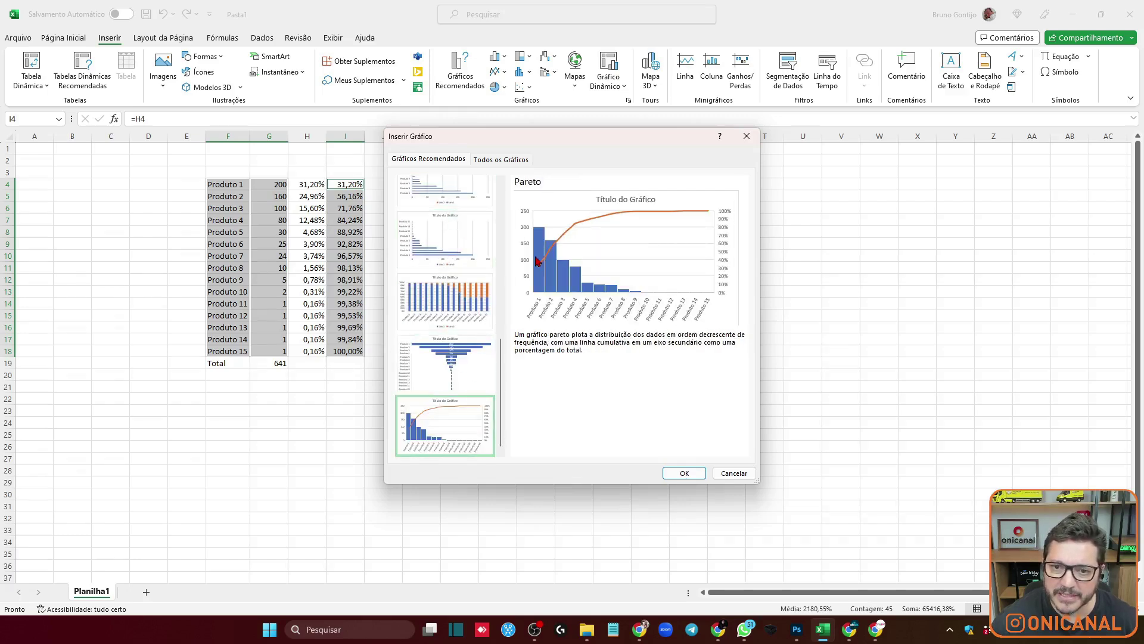
click(679, 473)
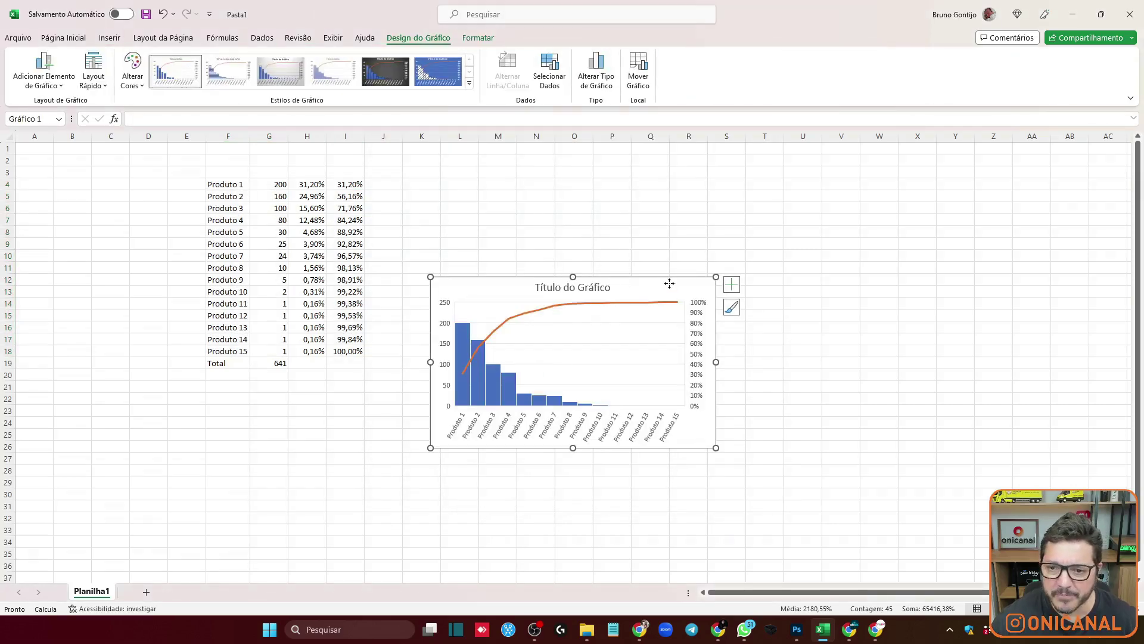
Move the chart to a new chart sheet, Gráfico1, and return to Planilha1.
right_click(644, 285)
click(671, 446)
click(590, 419)
click(733, 476)
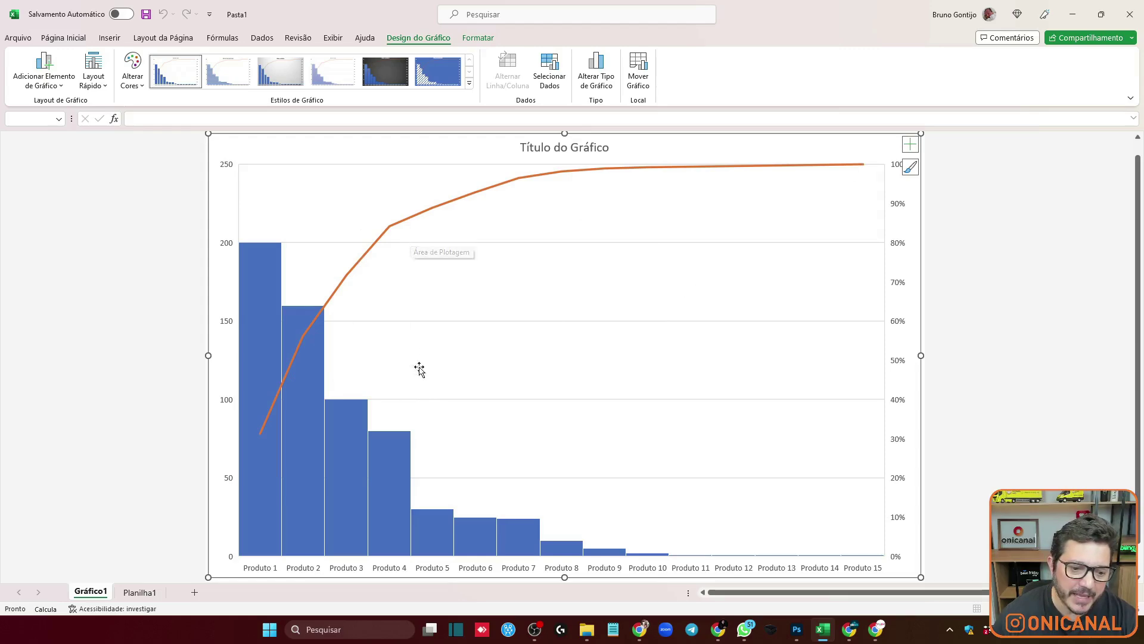
click(131, 596)
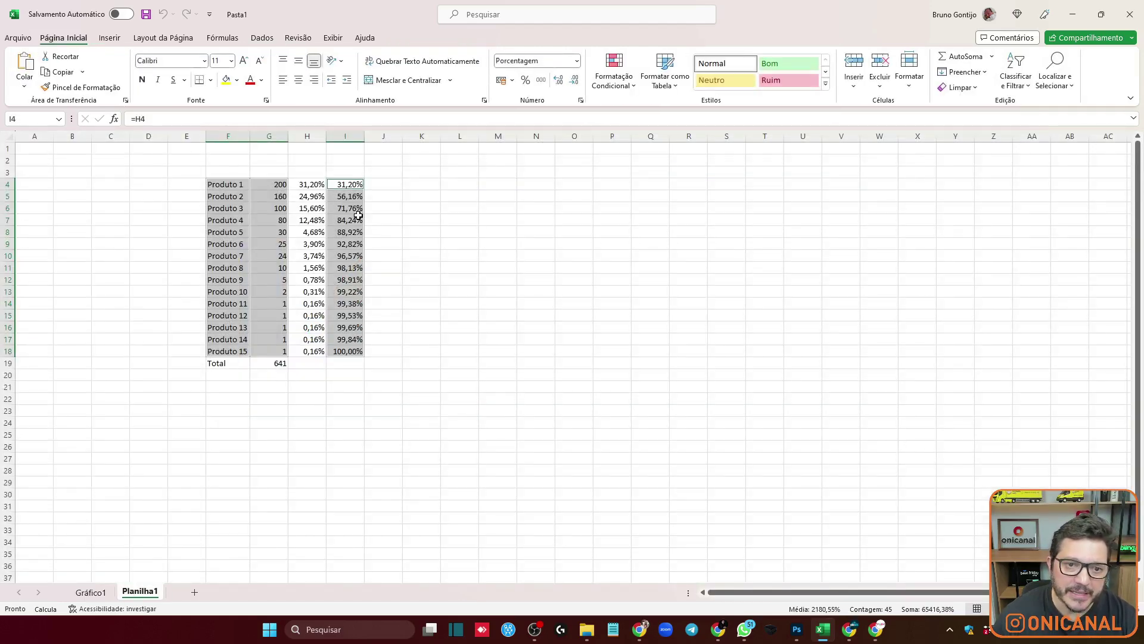
Label Produtos 1–4 as class A and Produtos 5–7 as class B in column J.
click(375, 219)
key(Up)
key(Up)
key(Up)
text(A)
key(Return)
text(A)
key(Return)
text(A)
key(Return)
key(Return)
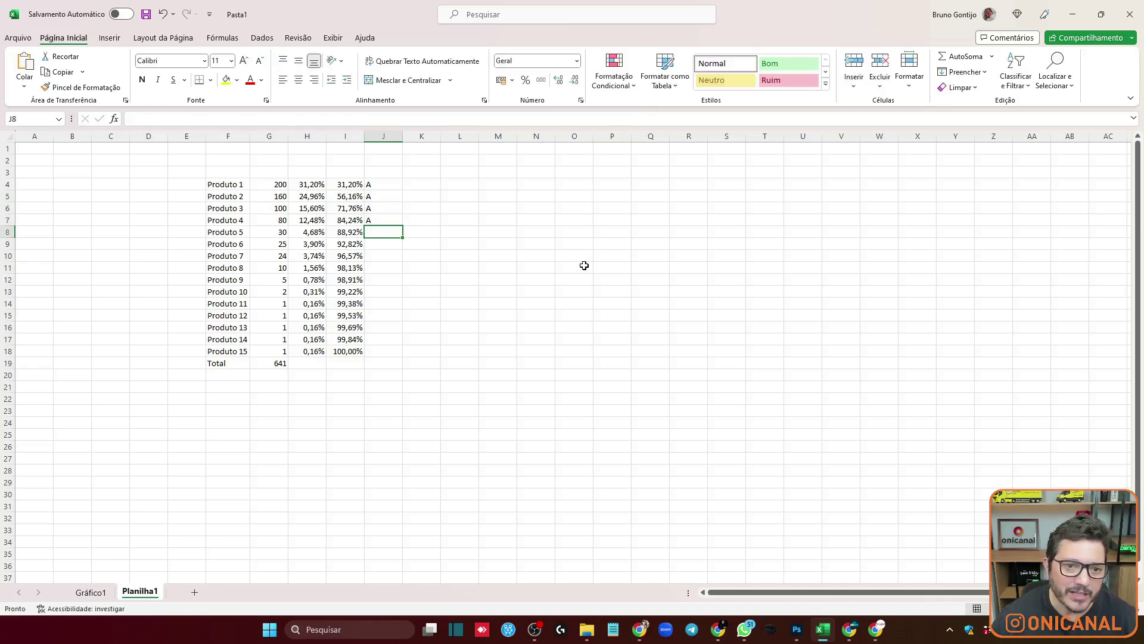
text(B)
key(Return)
text(B)
key(Return)
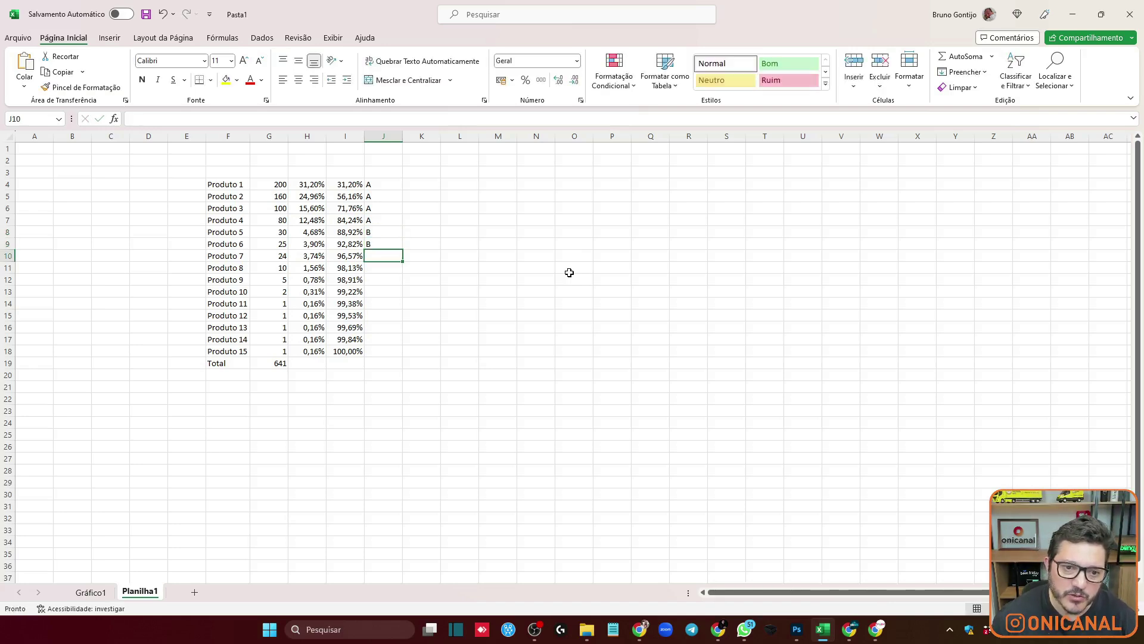
text(B)
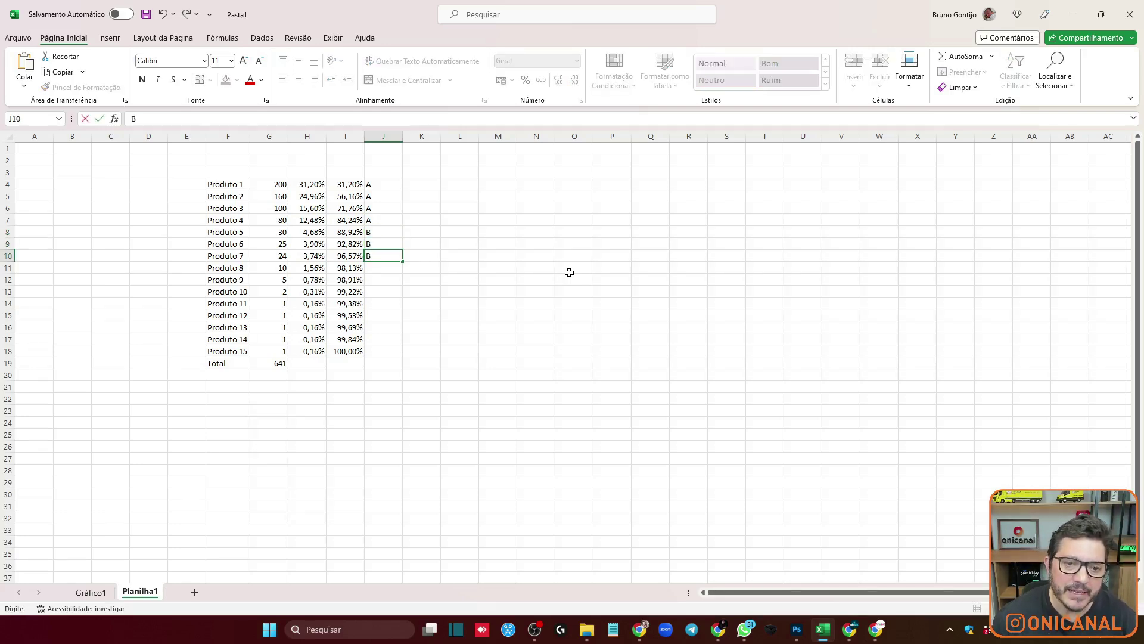
key(Return)
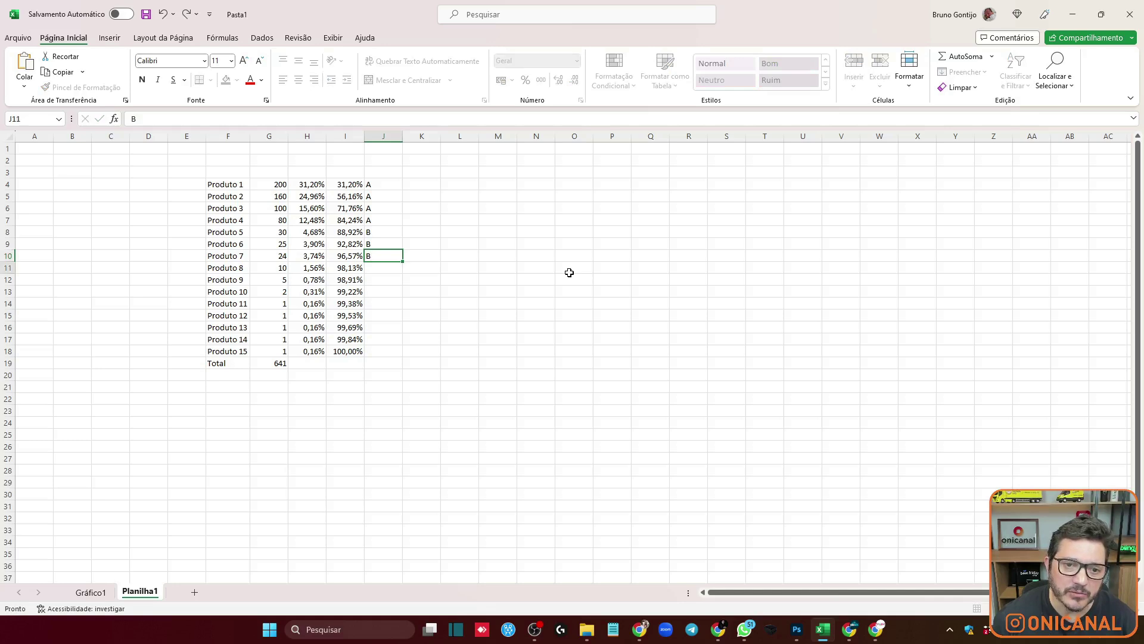
Mark Produtos 8 onward as class C by filling down, then clear J18.
text(C)
key(Return)
text(C)
key(Return)
text(C)
key(Return)
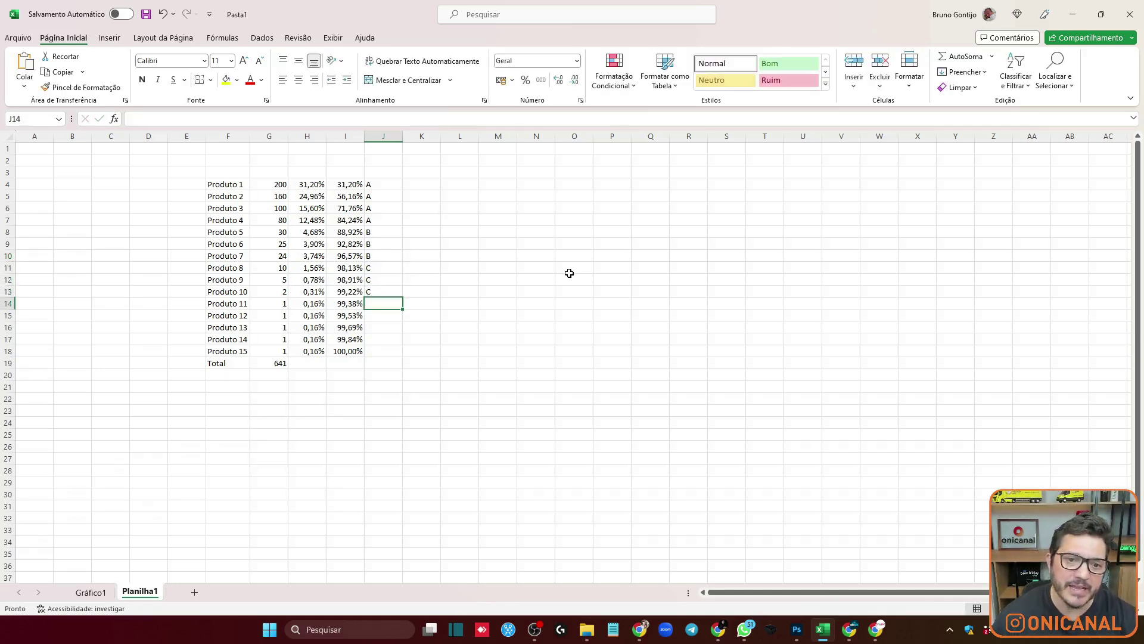
drag(394, 268, 399, 353)
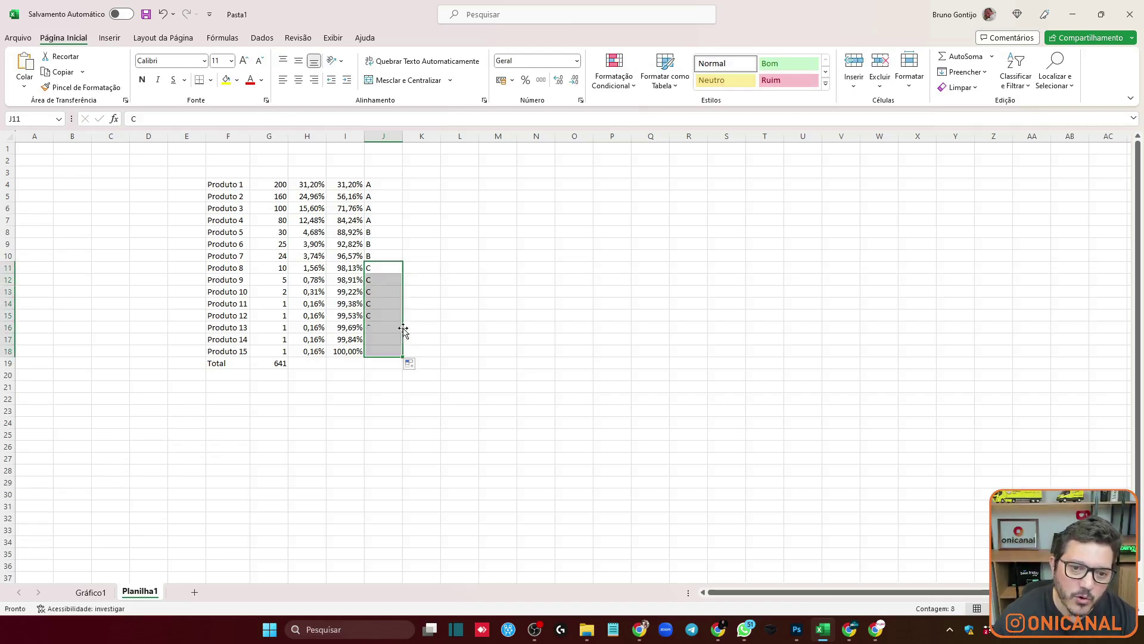
click(373, 347)
key(Delete)
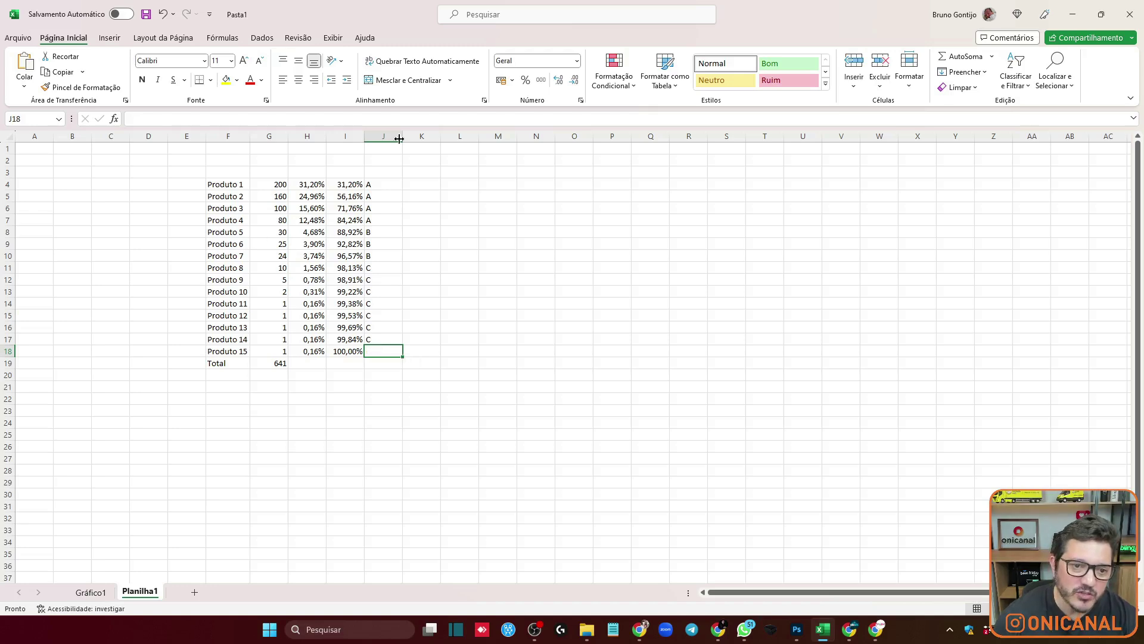
On Gráfico1, add data labels showing each quantity above its bar.
click(91, 592)
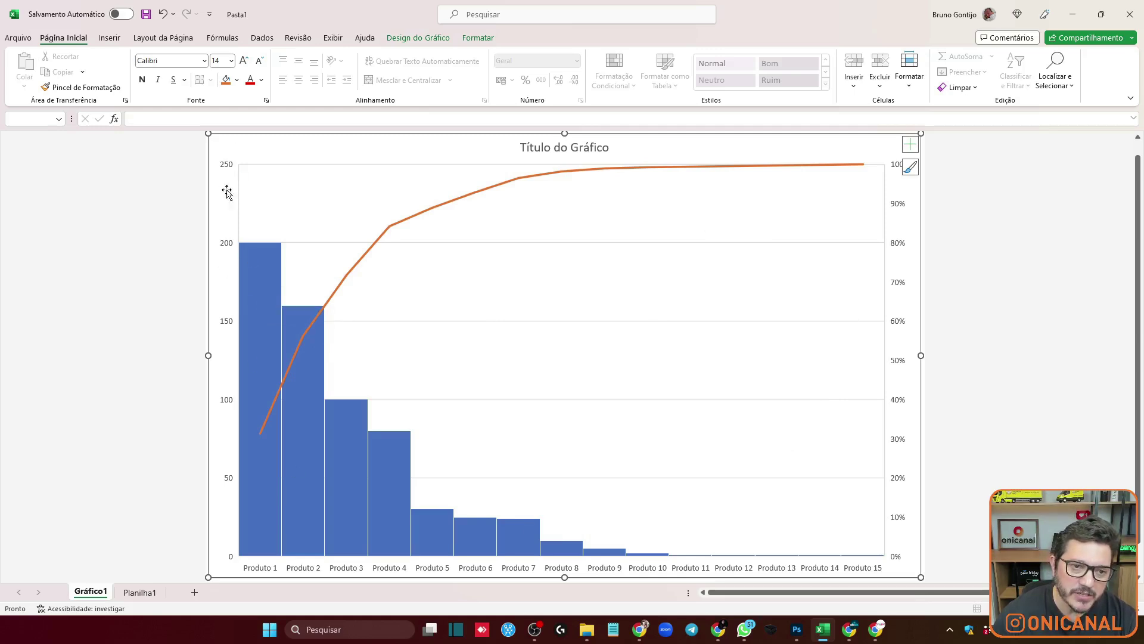
click(260, 255)
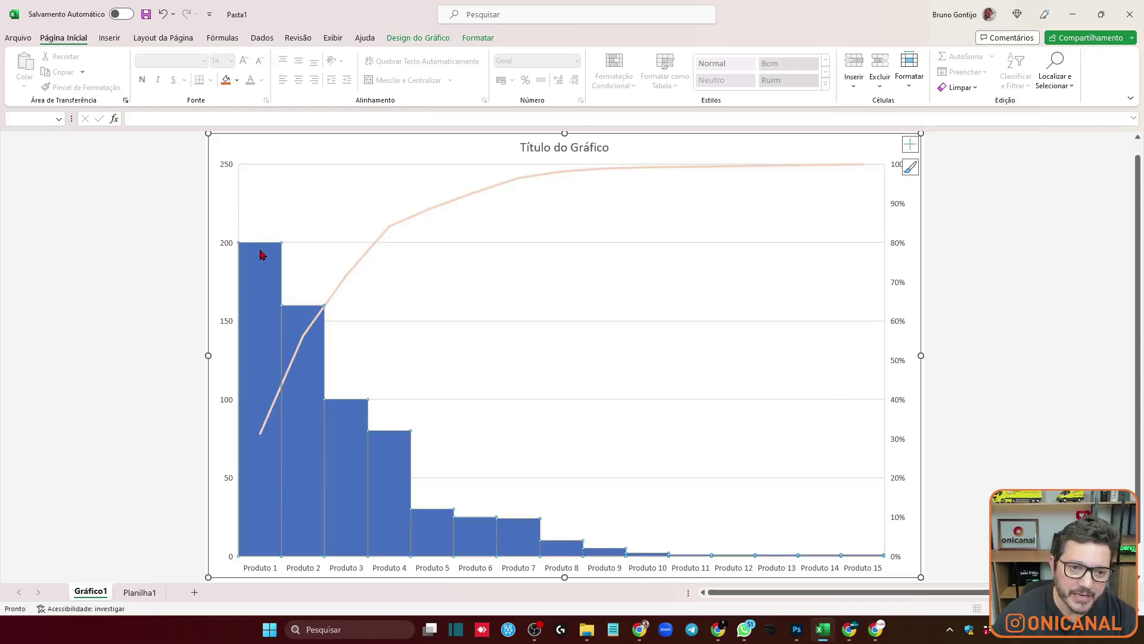
right_click(260, 287)
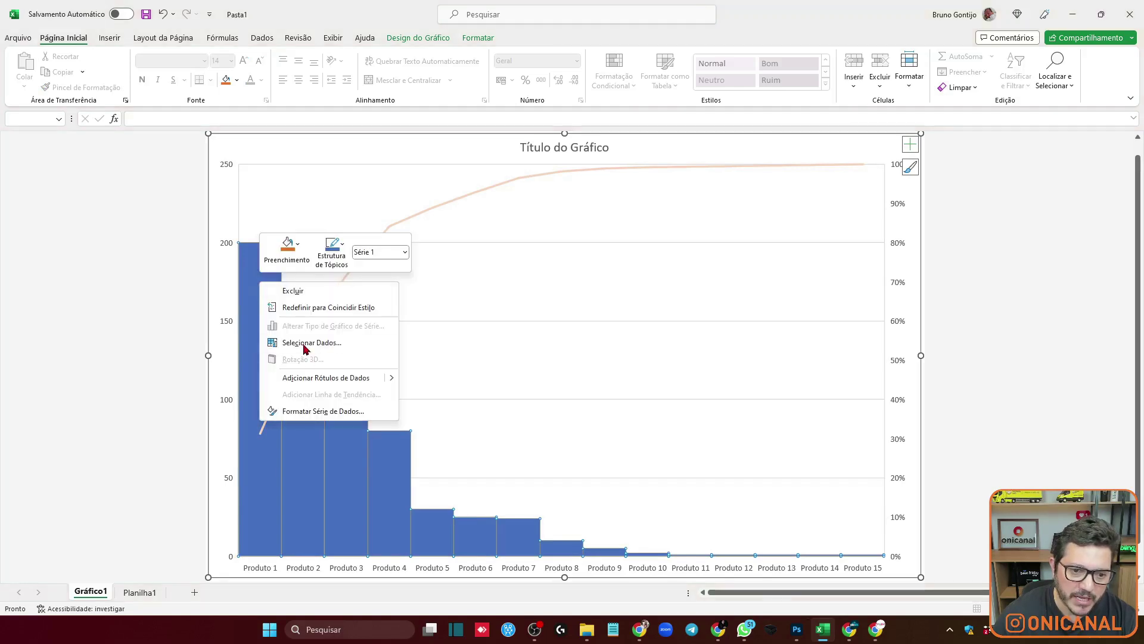
click(316, 386)
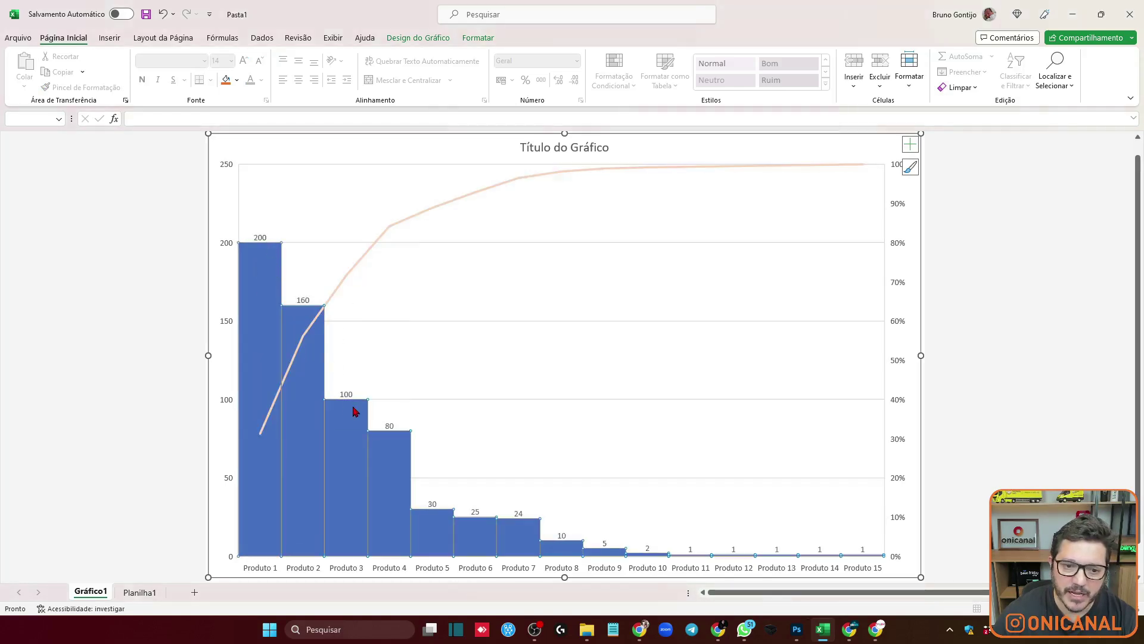
click(392, 320)
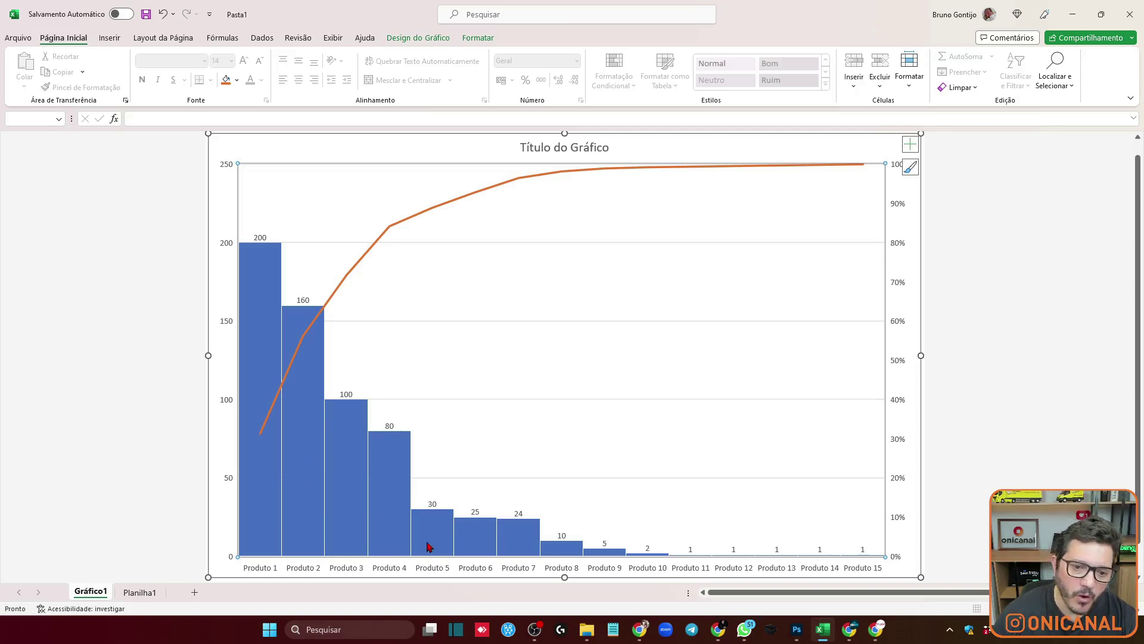
Check the cumulative percentage line, deselect the chart, and switch to Bling in the browser.
click(389, 230)
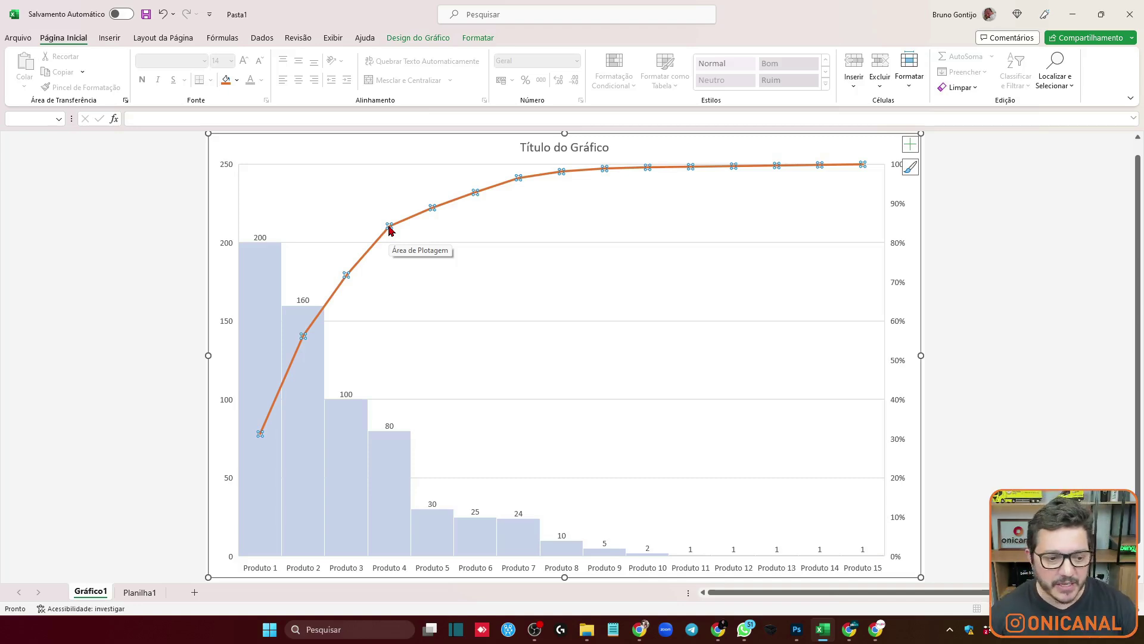
click(197, 238)
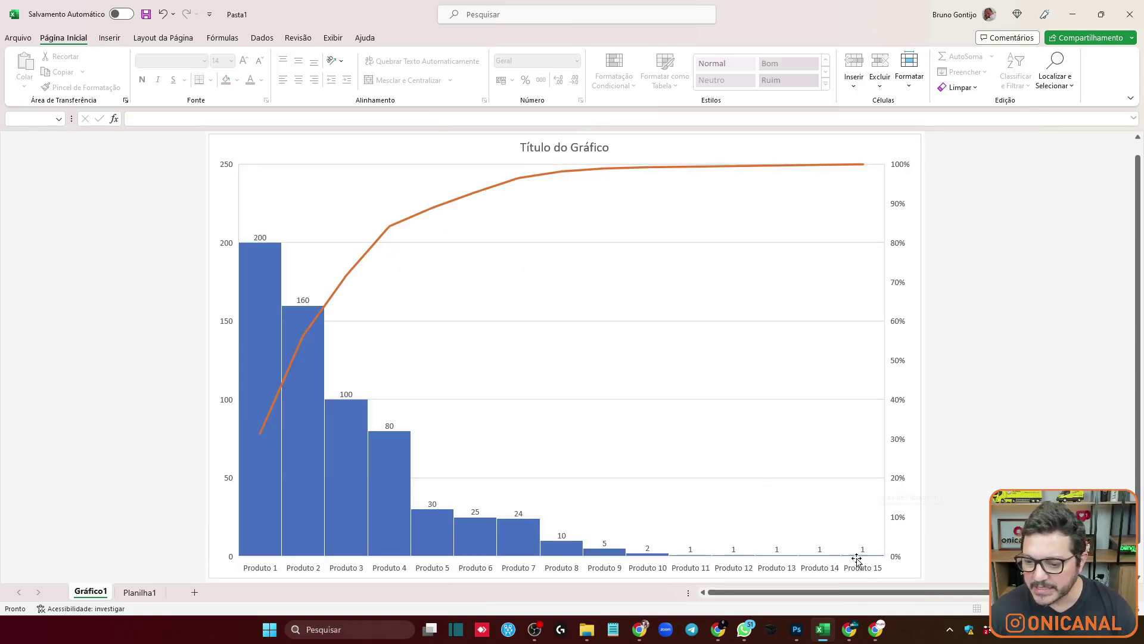
click(878, 630)
mouse_move(188, 73)
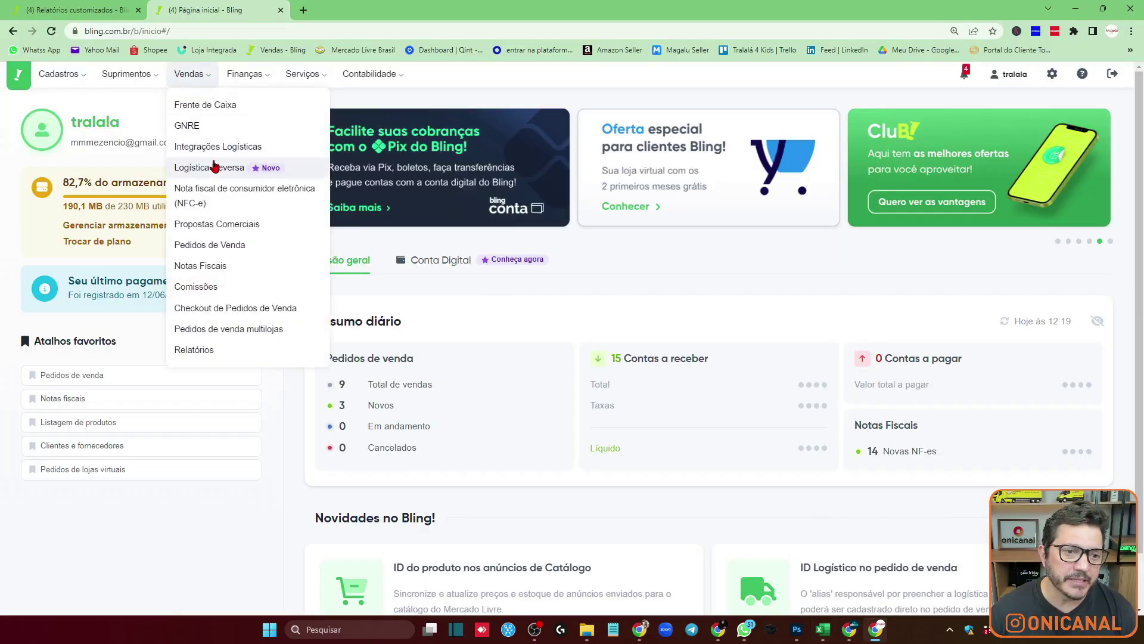
From Vendas > Relatórios, open 'Relatório de curva ABC de itens de venda (últimos 30 dias)'.
click(205, 354)
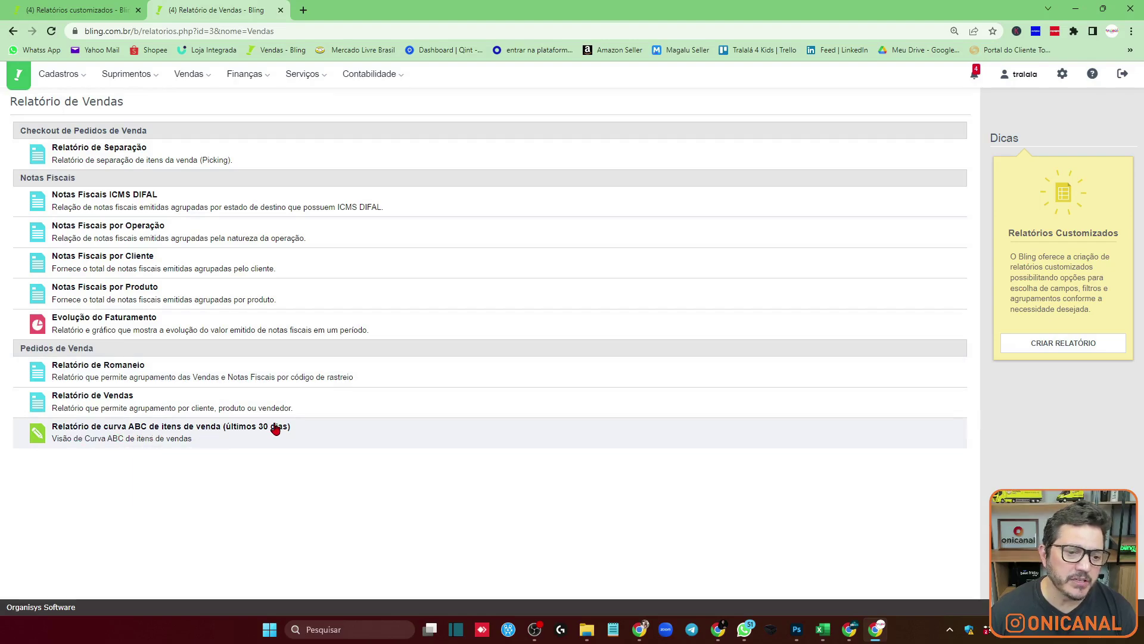
click(216, 432)
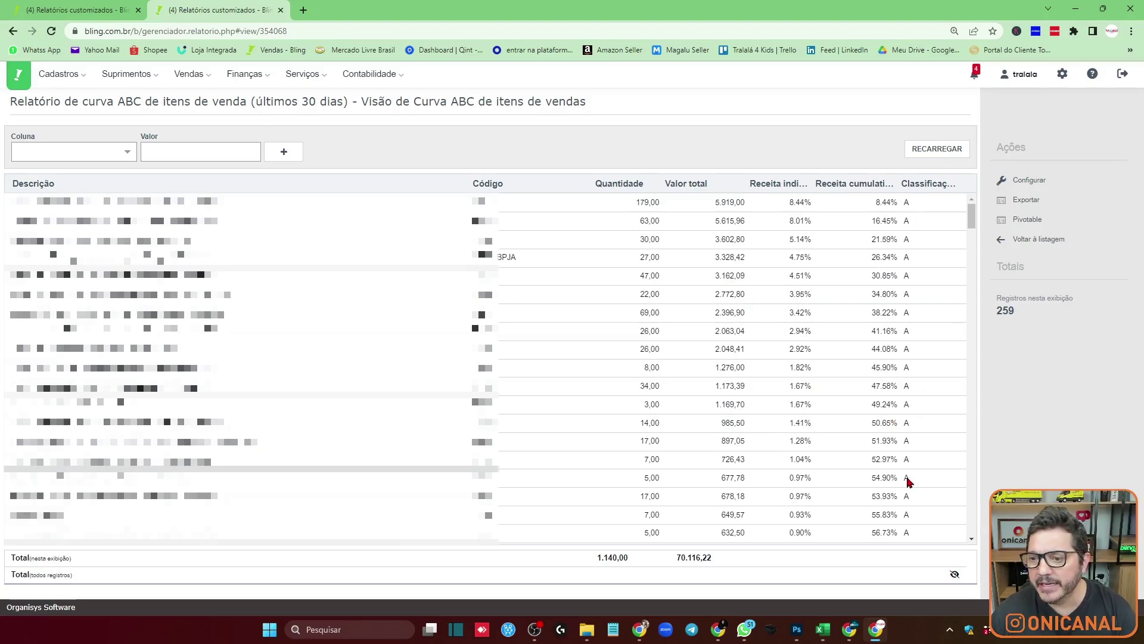
Scroll through the Bling ABC curve report to review its rows.
scroll(971, 245, down, 5)
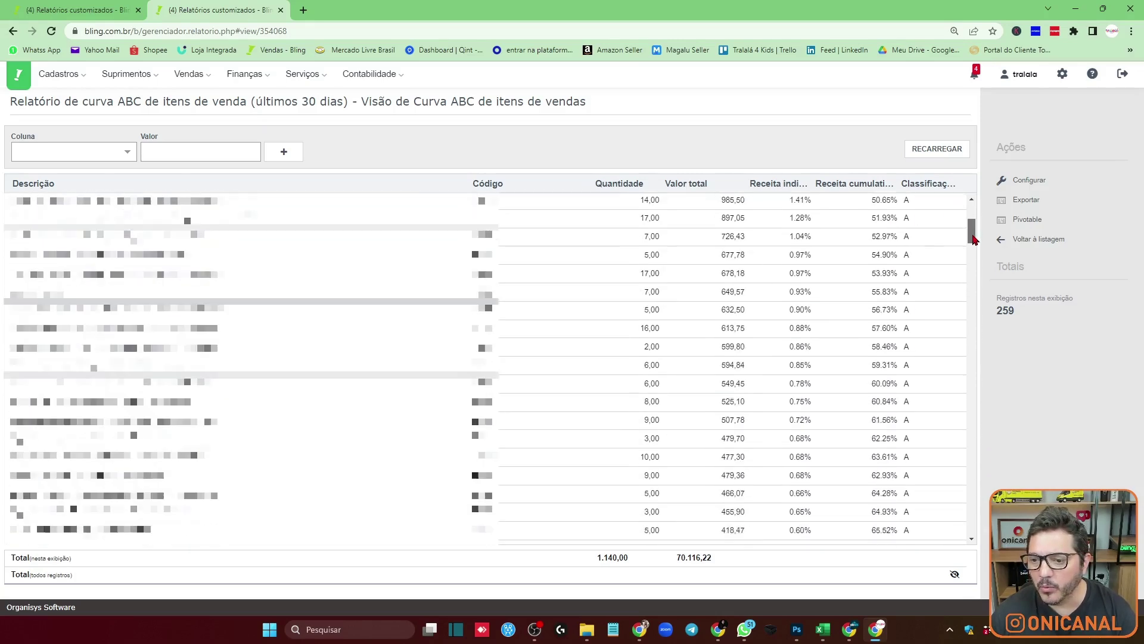
drag(971, 238, 972, 276)
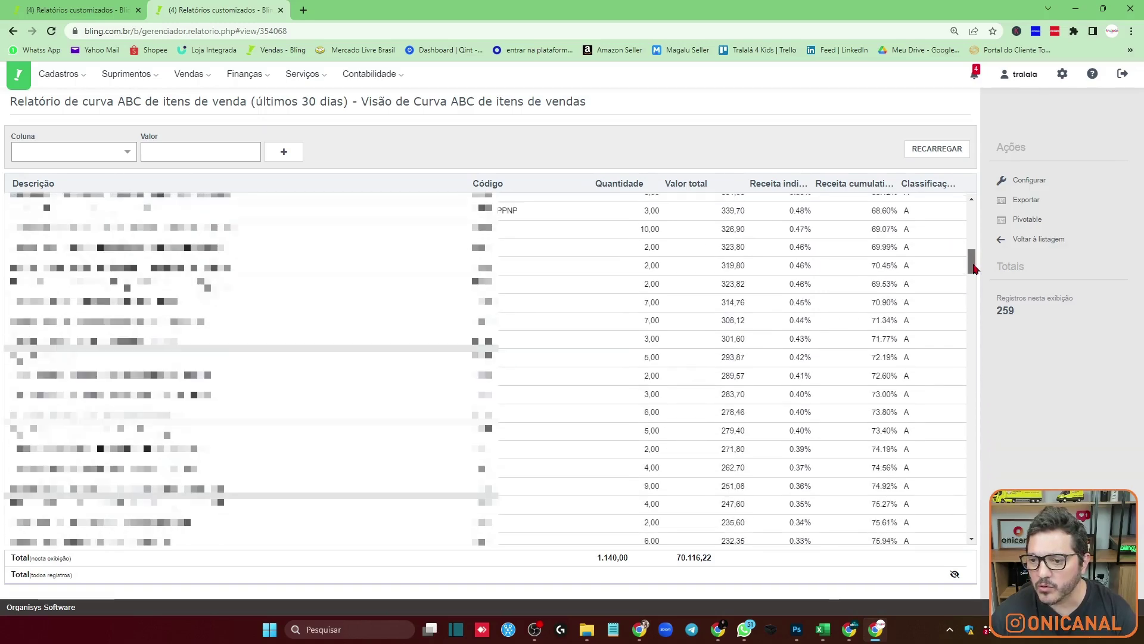
scroll(973, 285, down, 2)
scroll(974, 286, down, 2)
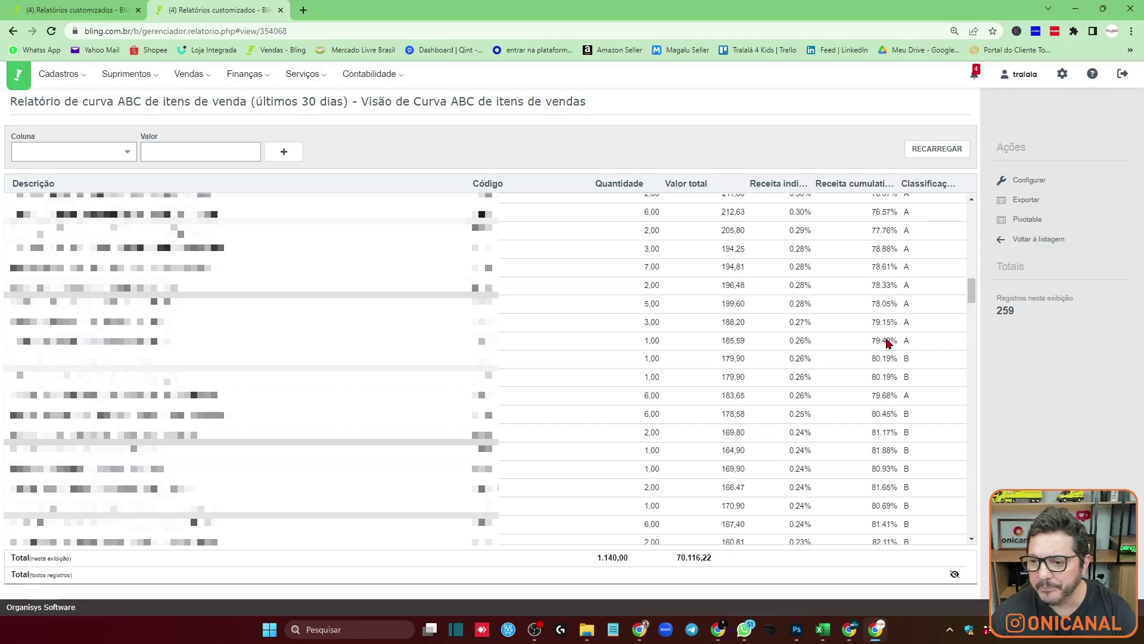
scroll(972, 308, down, 3)
mouse_move(972, 309)
mouse_down()
mouse_move(968, 404)
mouse_move(952, 436)
mouse_up()
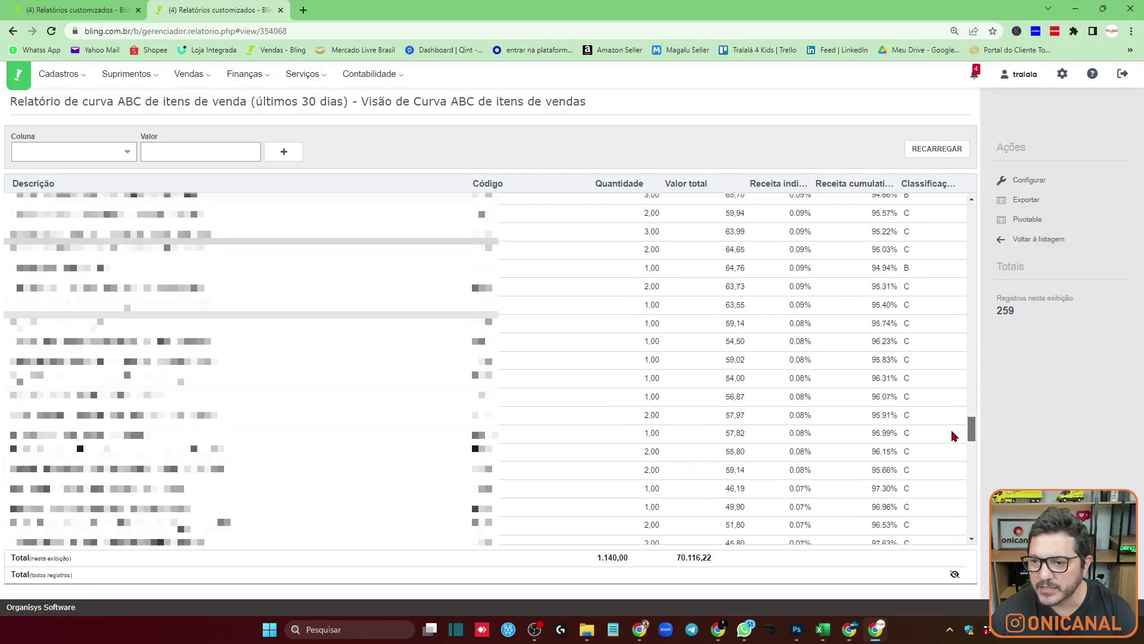
scroll(952, 436, up, 1)
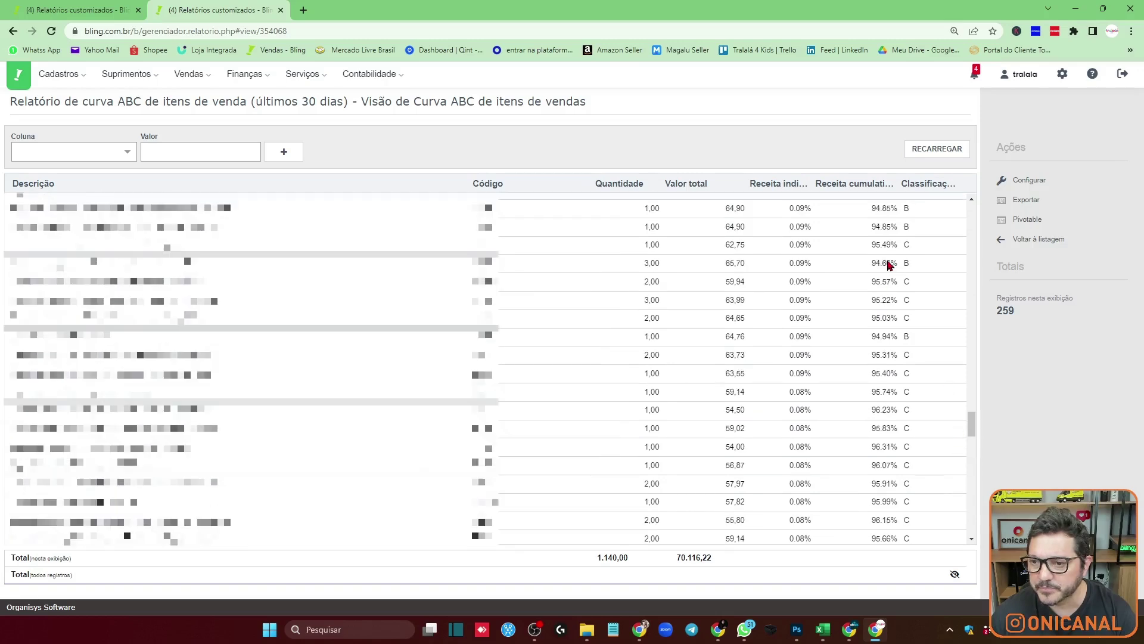
scroll(877, 261, down, 5)
scroll(888, 310, down, 5)
scroll(898, 346, down, 5)
scroll(899, 345, down, 5)
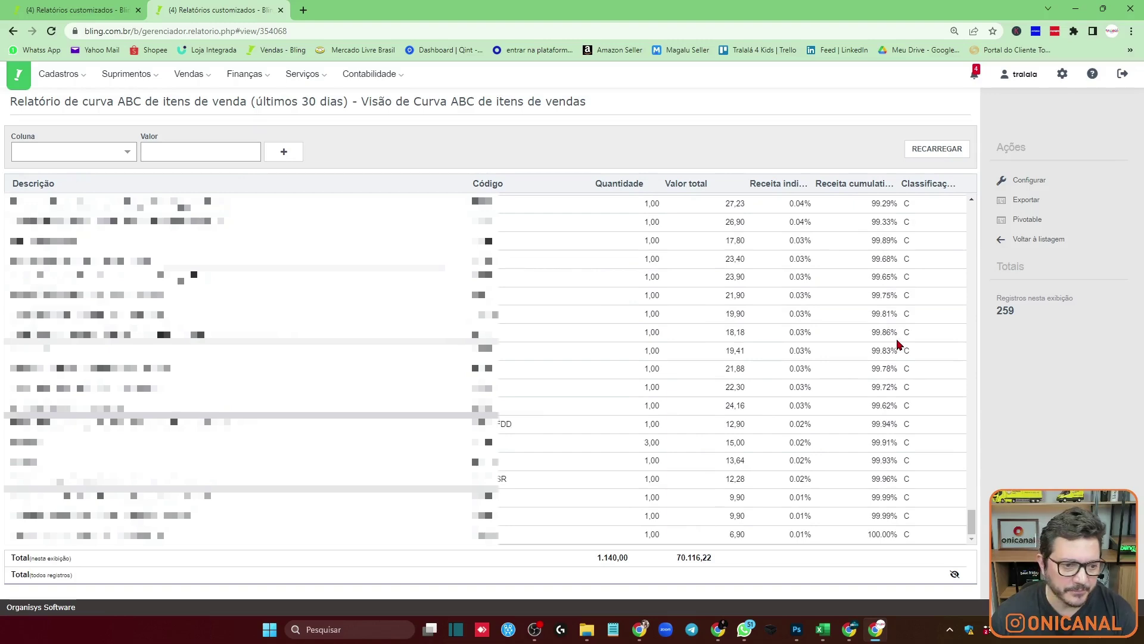
scroll(899, 342, up, 5)
scroll(899, 343, up, 10)
scroll(900, 342, up, 15)
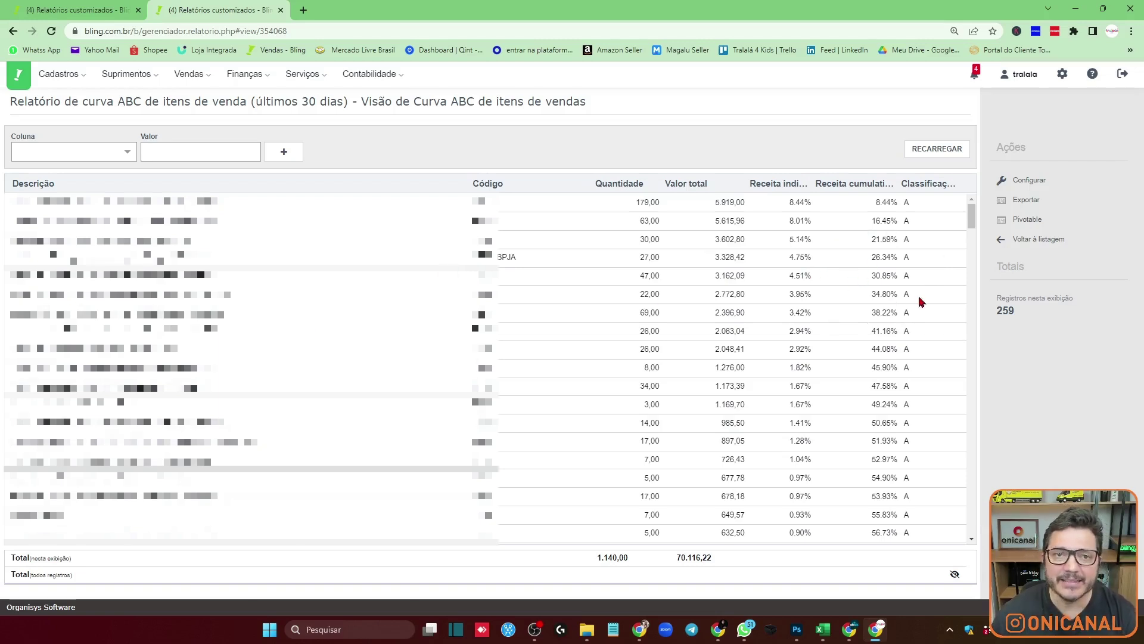
Export the report as CSV and open the downloaded file in Excel.
click(1026, 200)
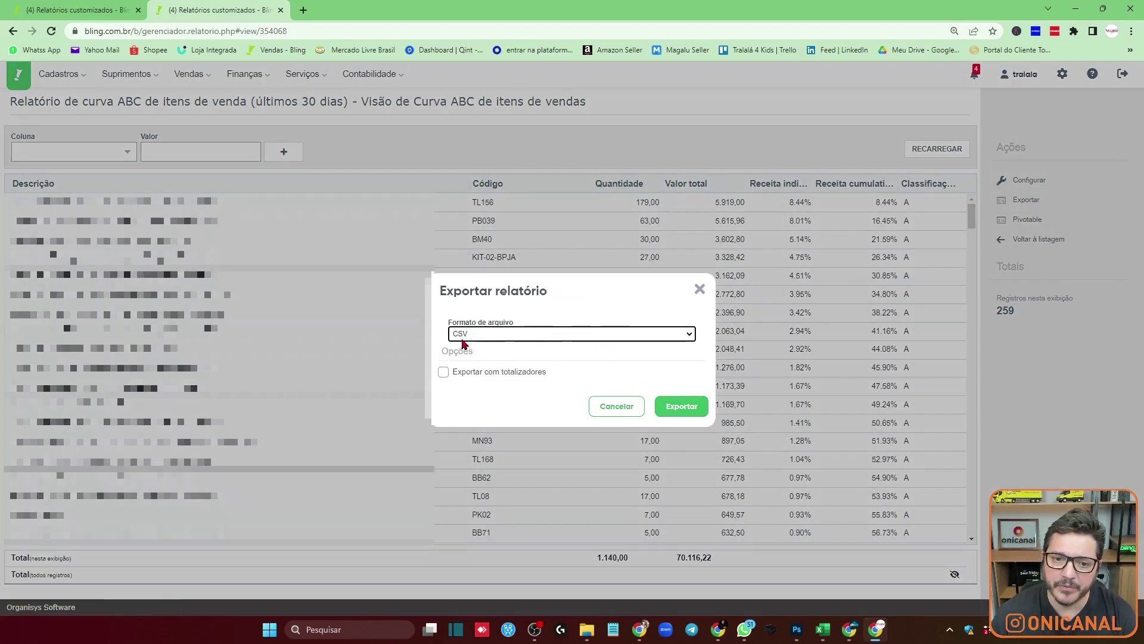
click(675, 407)
click(674, 407)
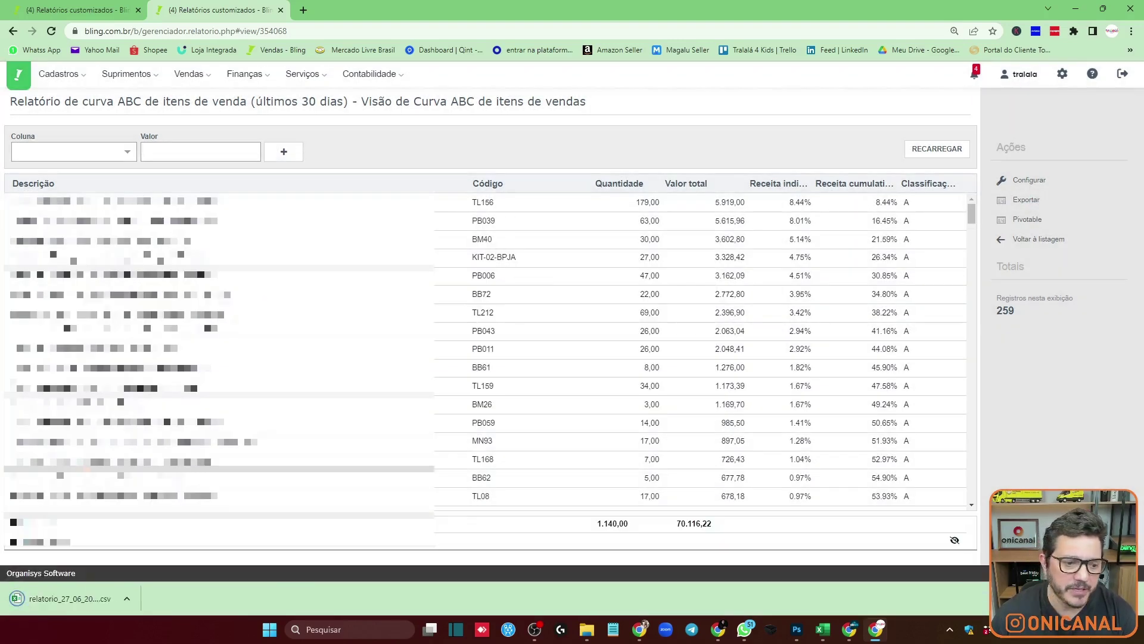
click(39, 601)
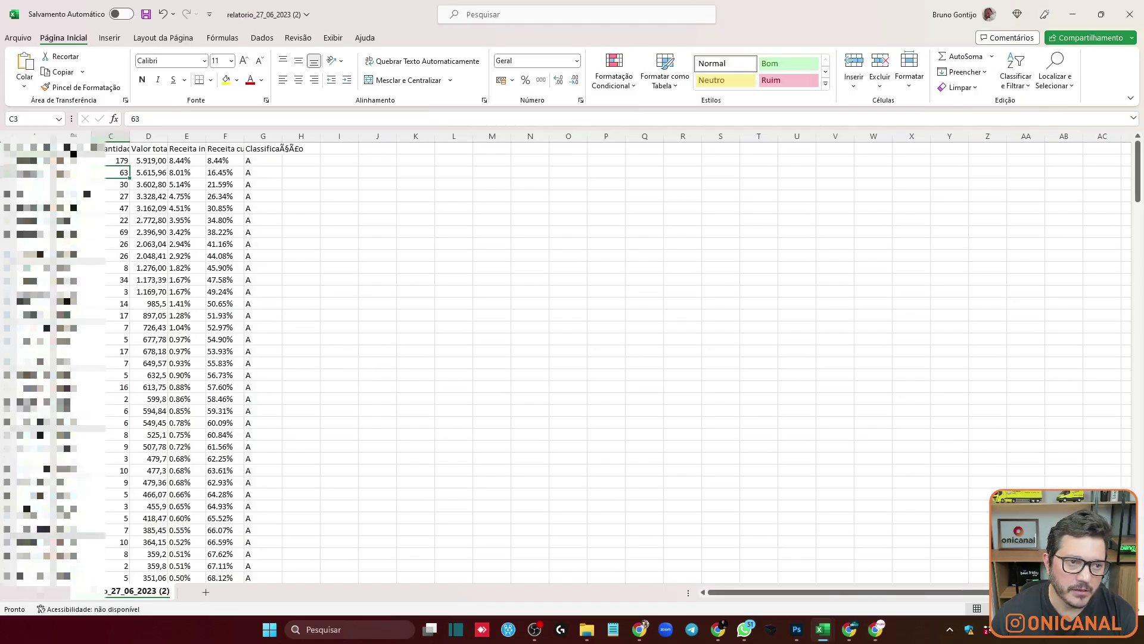
Delete column A and widen columns C and D to fit their headers.
drag(38, 136, 73, 136)
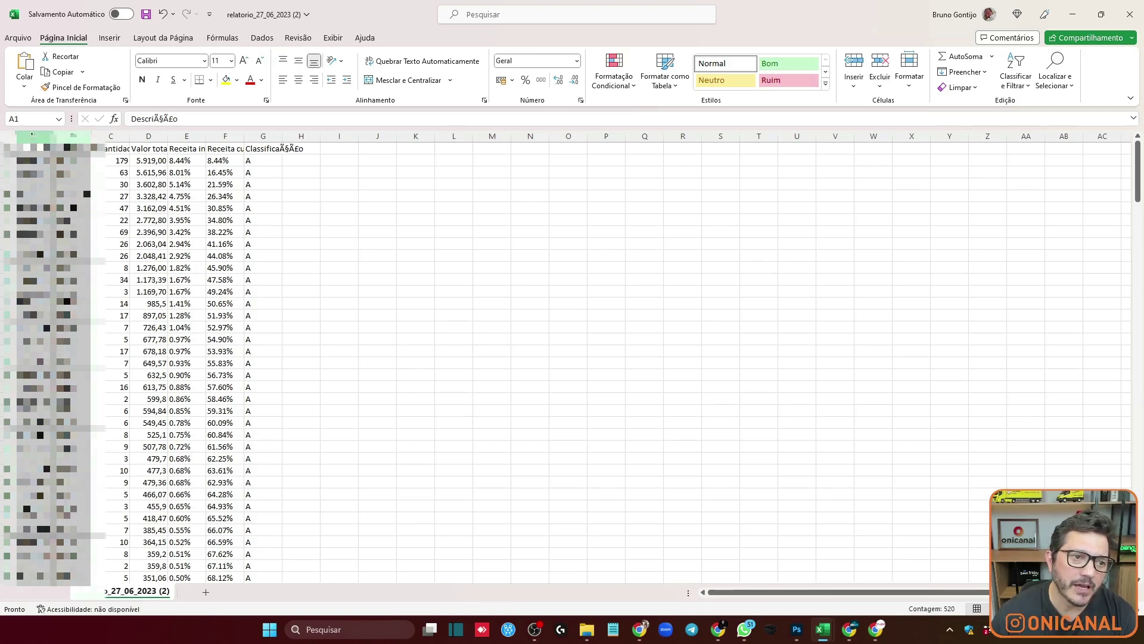
click(32, 135)
right_click(33, 137)
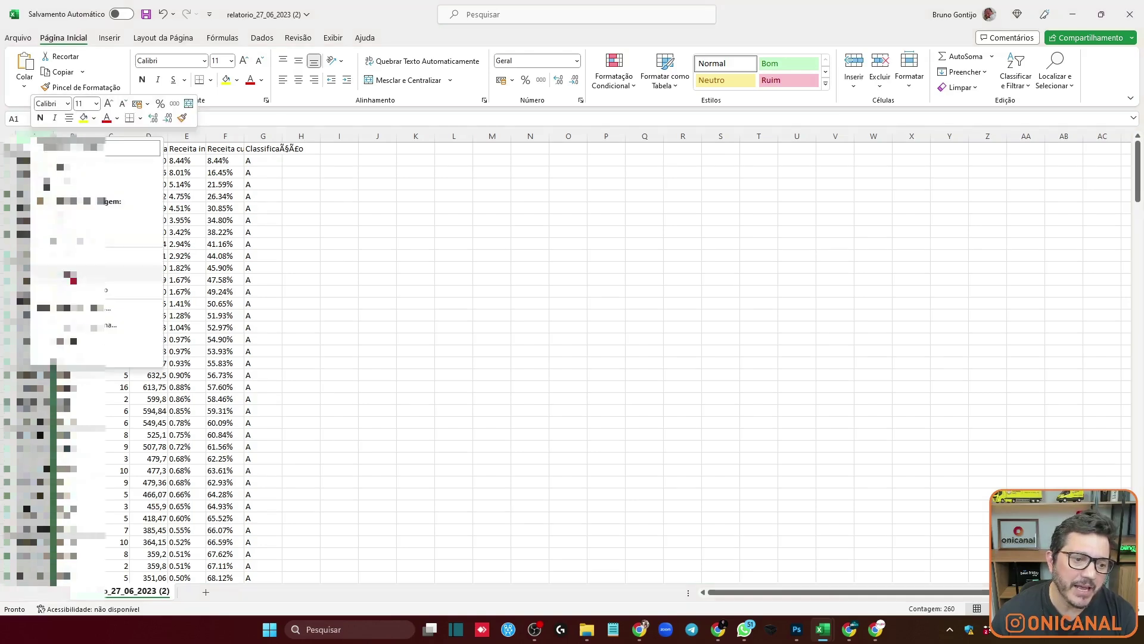
click(66, 274)
click(116, 208)
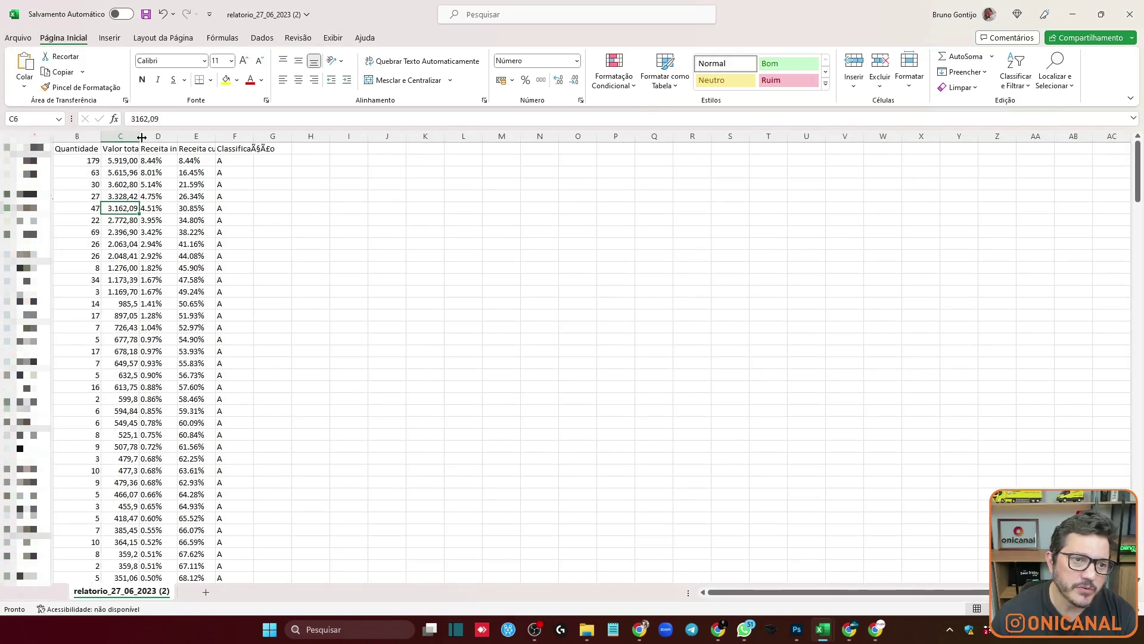
double_click(139, 136)
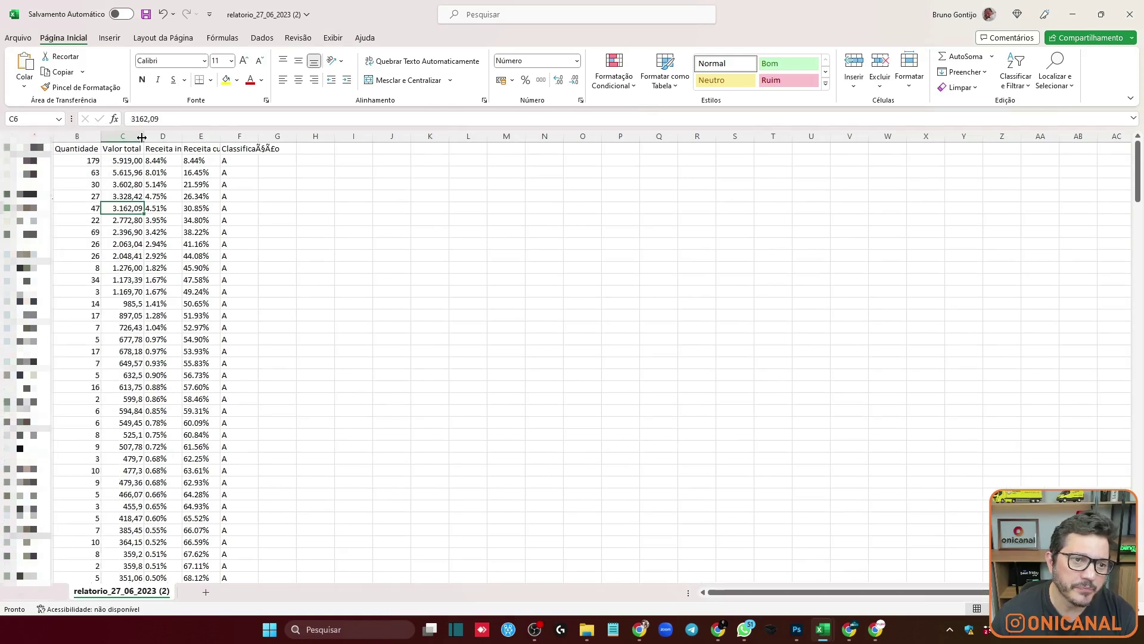
double_click(182, 136)
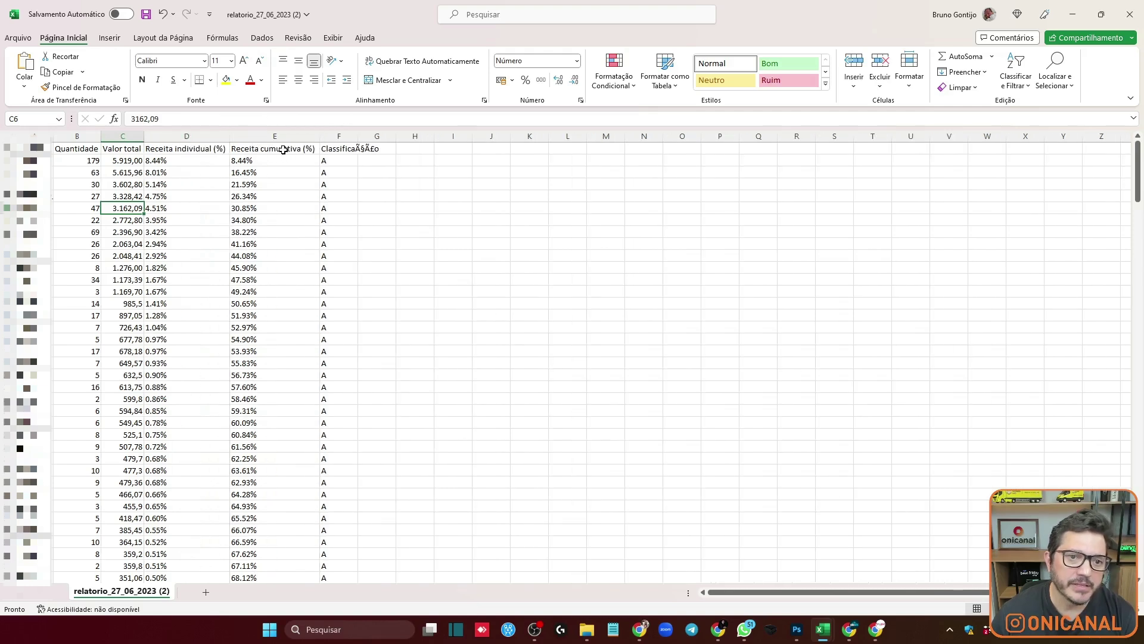
Inspect the classification, Valor total and percentage cells of the report.
drag(340, 162, 339, 314)
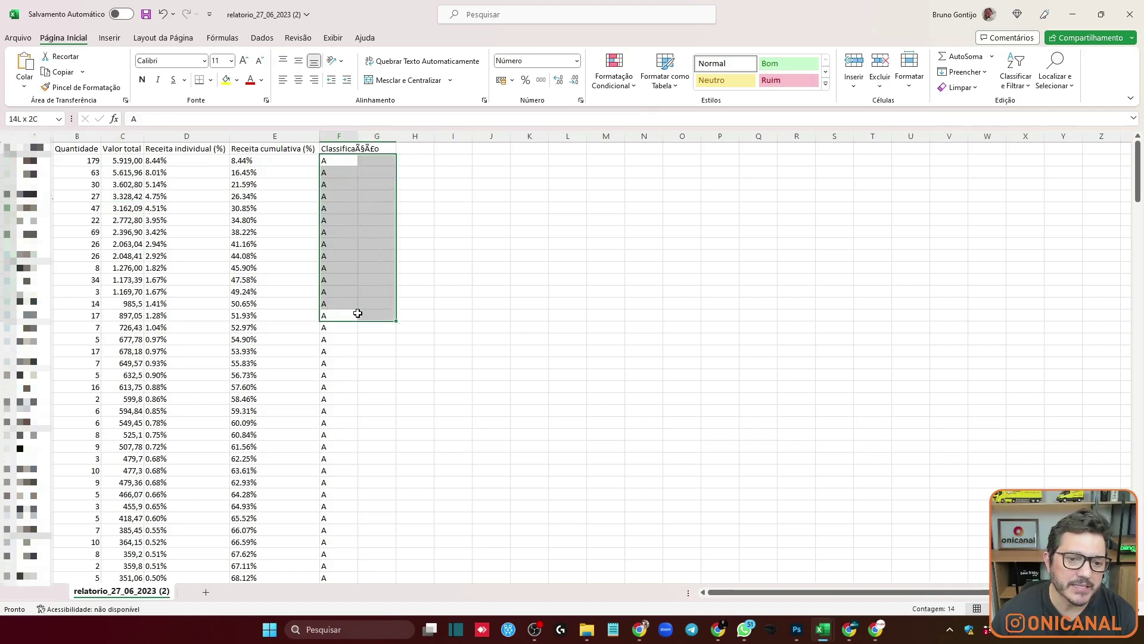
click(300, 185)
click(325, 163)
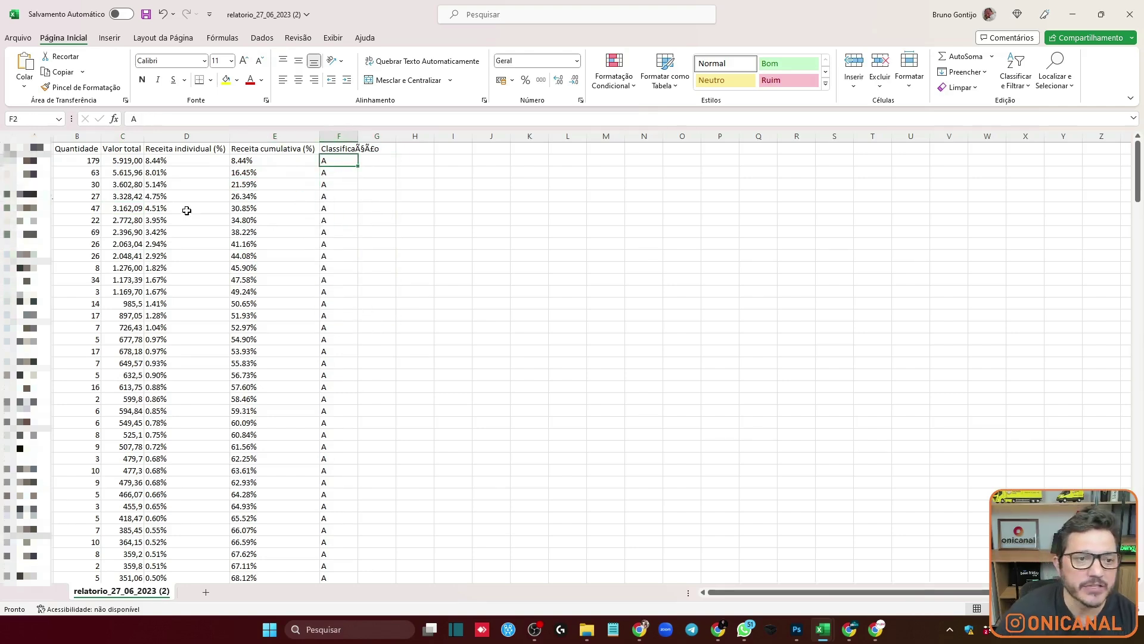
drag(123, 161, 132, 472)
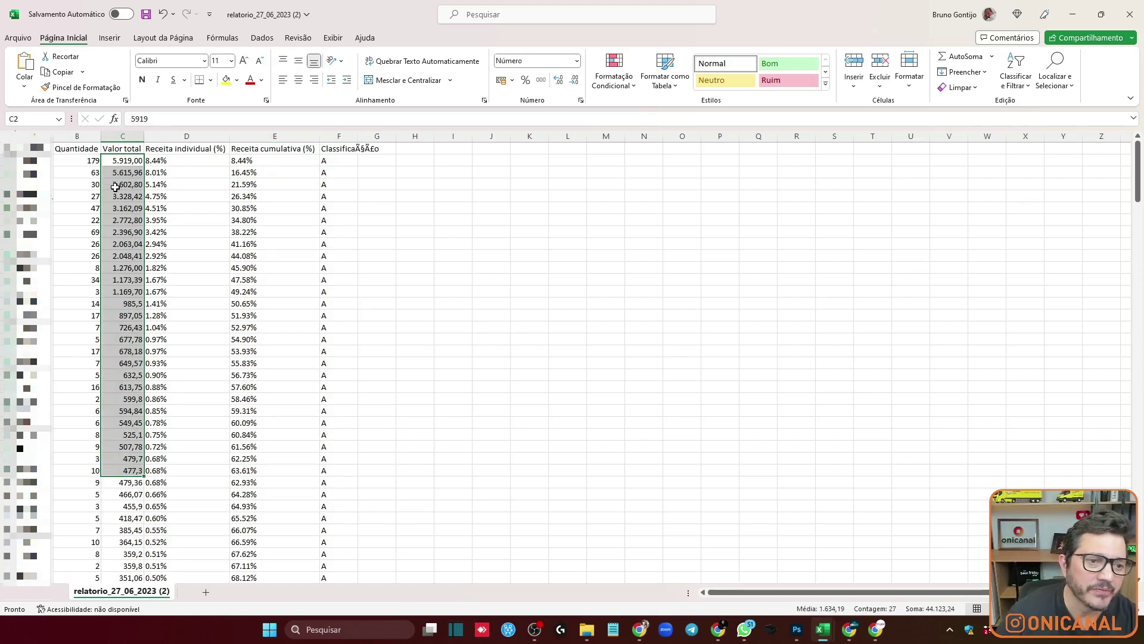
click(69, 162)
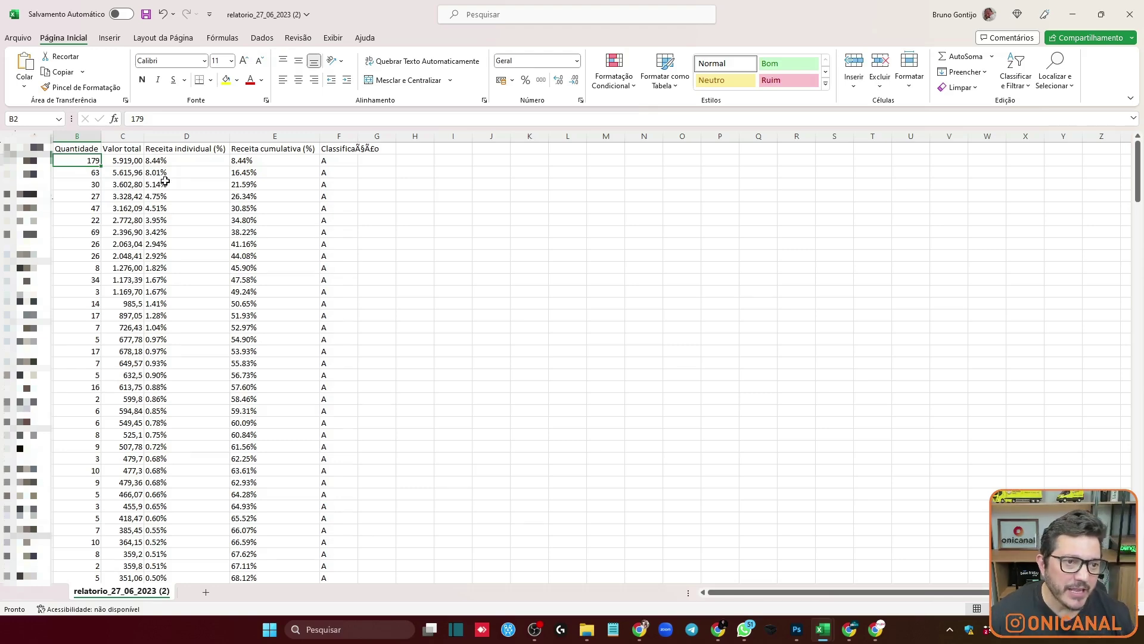
scroll(164, 183, down, 1)
scroll(164, 185, up, 1)
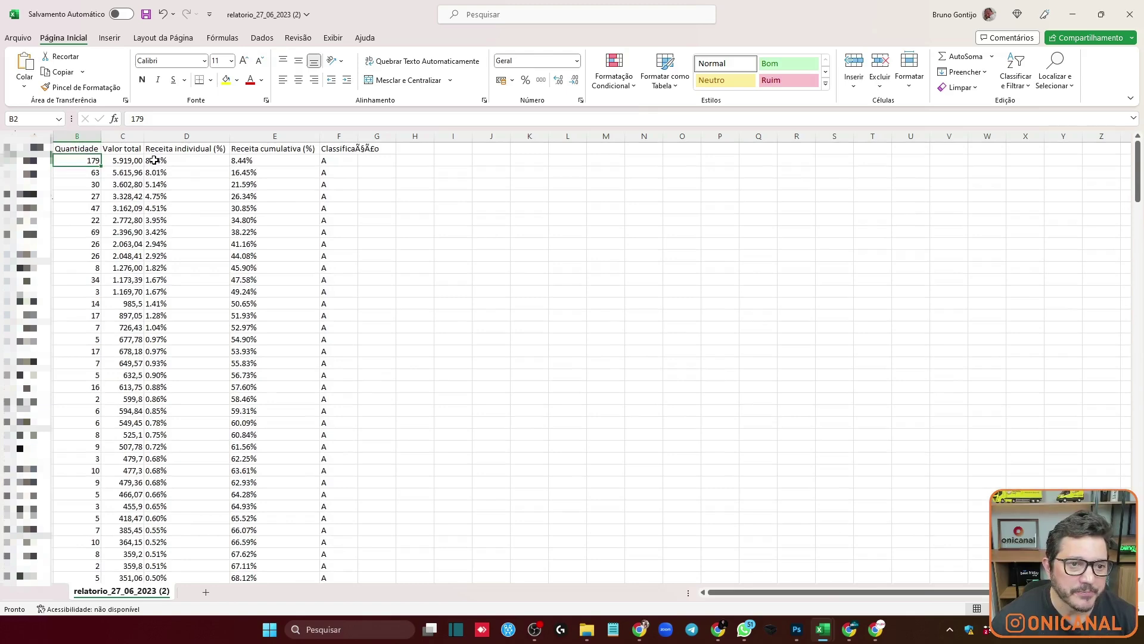
click(153, 159)
scroll(205, 256, down, 1)
scroll(206, 256, up, 1)
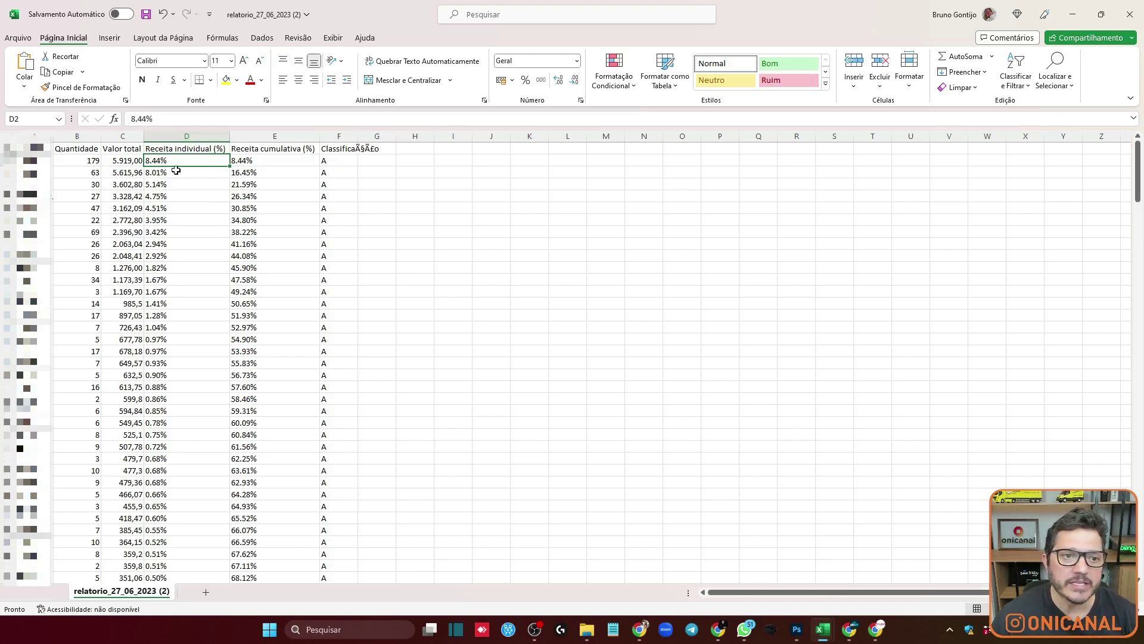
Select columns D:E and bring up Localizar e substituir, moved to the centre.
click(193, 139)
drag(225, 133, 233, 154)
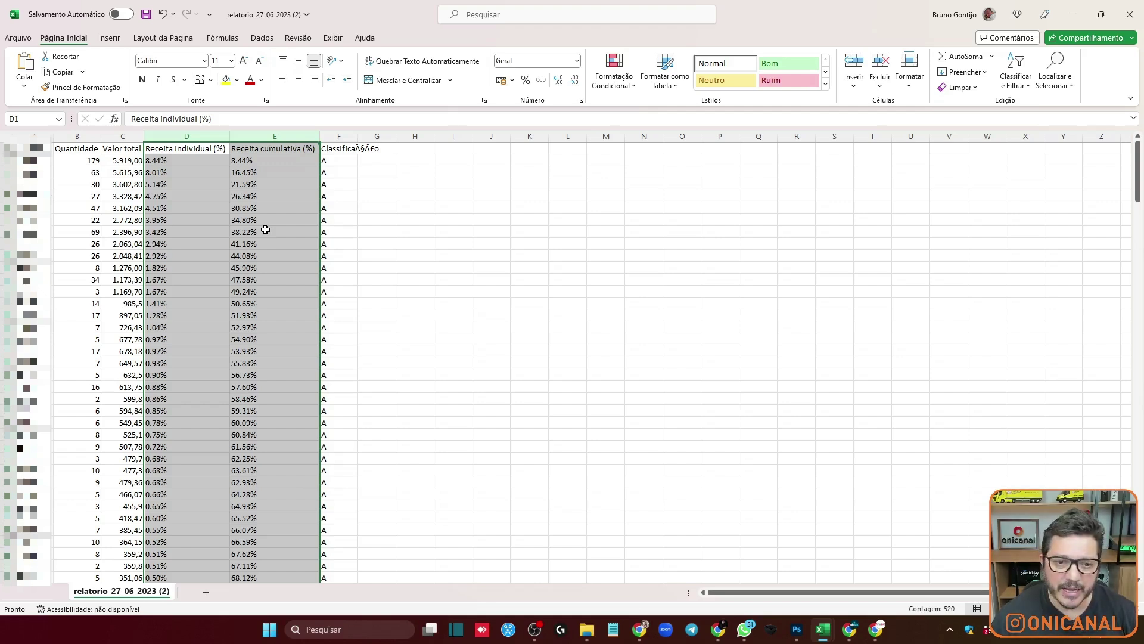
key(ctrl+f)
drag(907, 230, 490, 169)
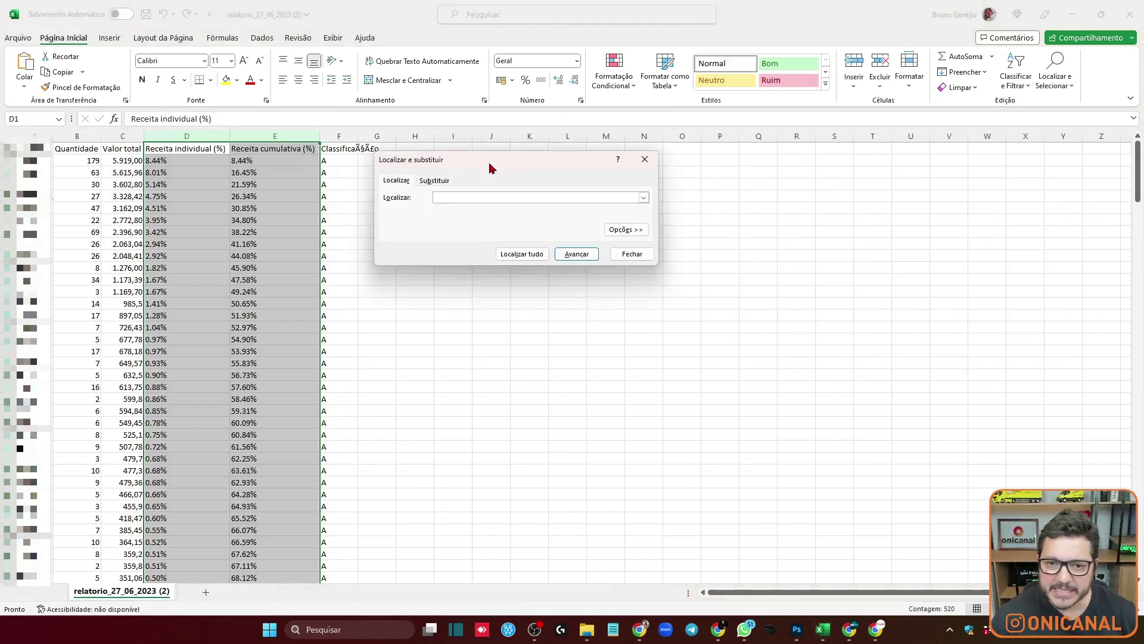
Replace every '.' with ',' in columns D:E, making 518 replacements.
click(441, 182)
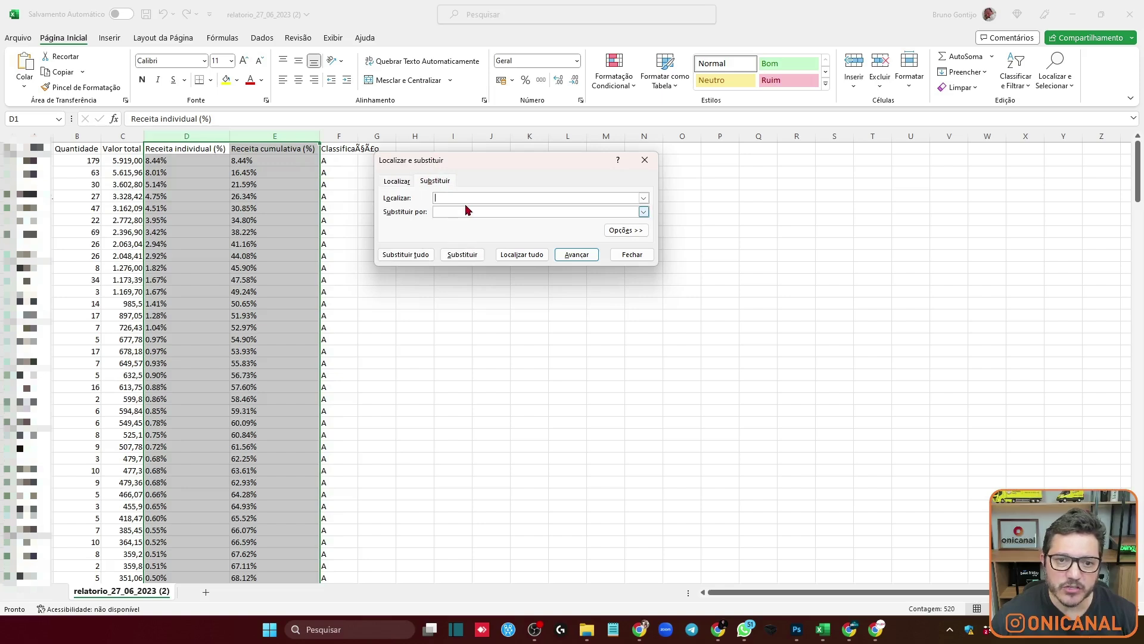
text(.)
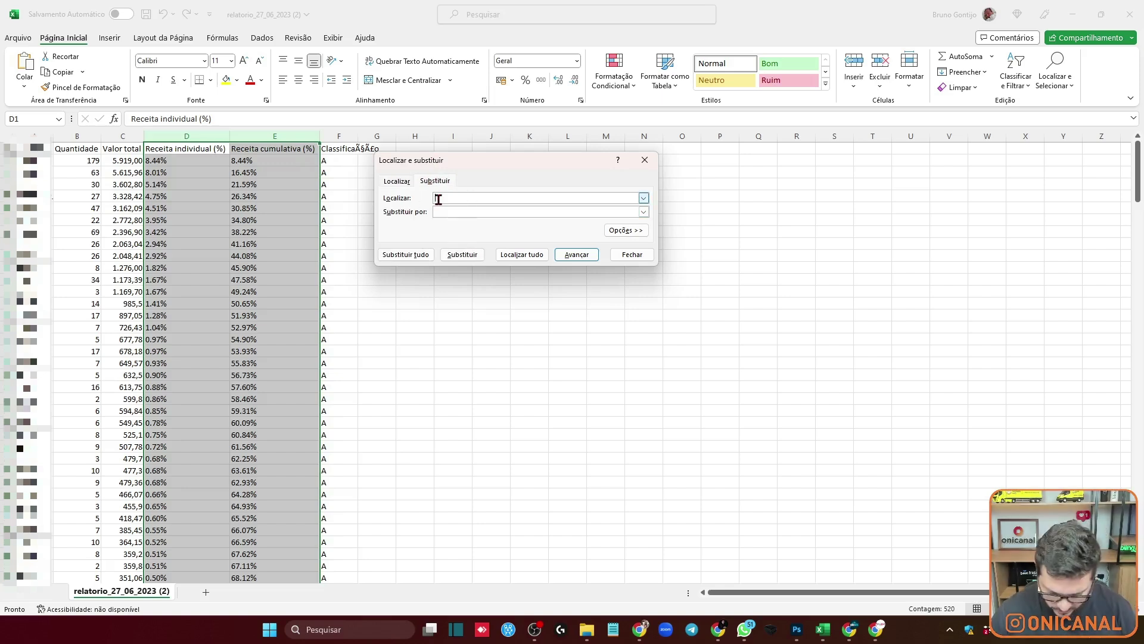
text(,)
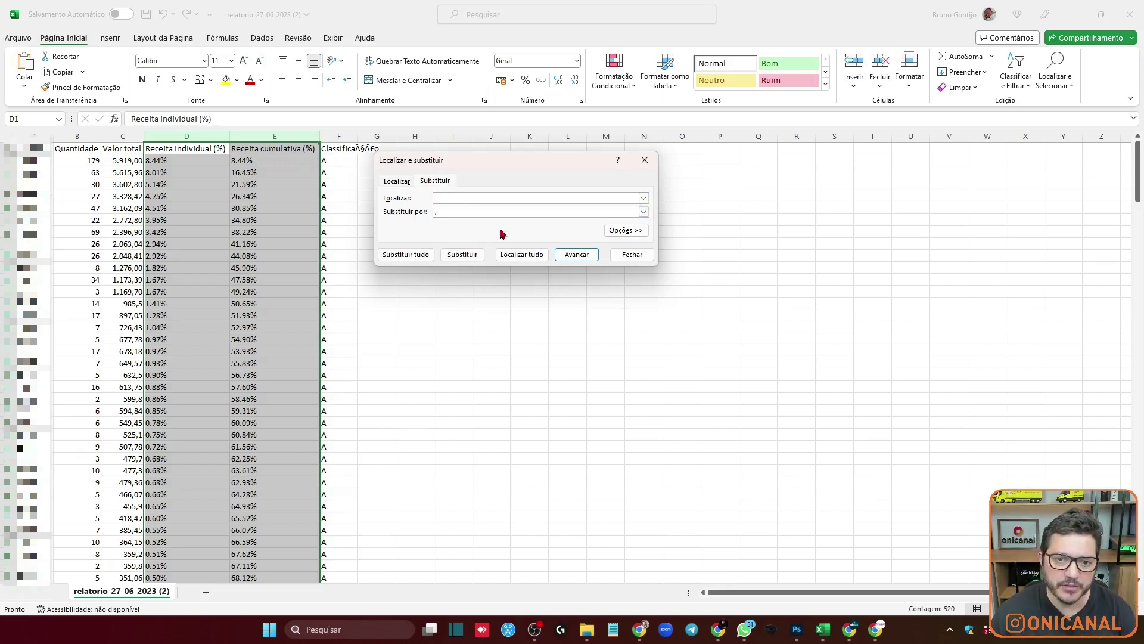
click(420, 258)
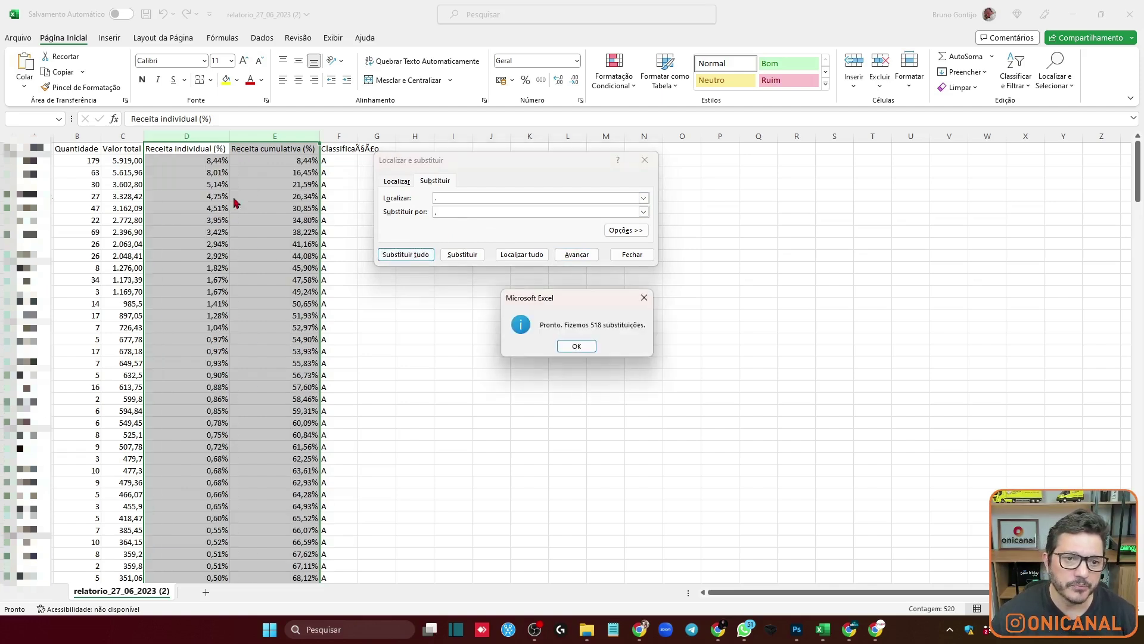
click(575, 348)
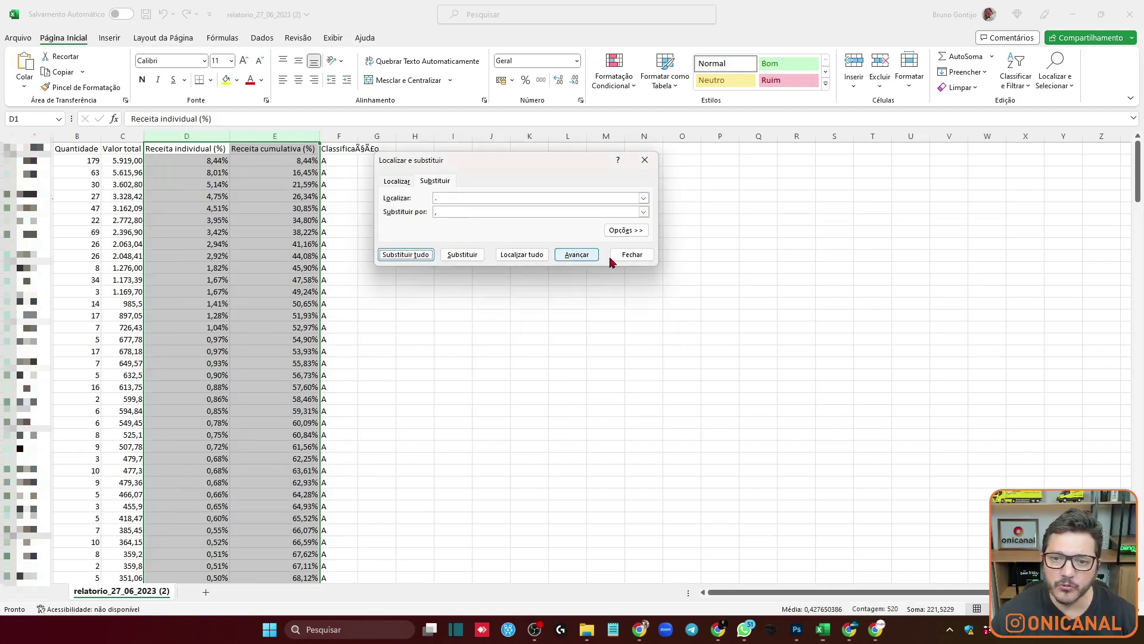
click(629, 255)
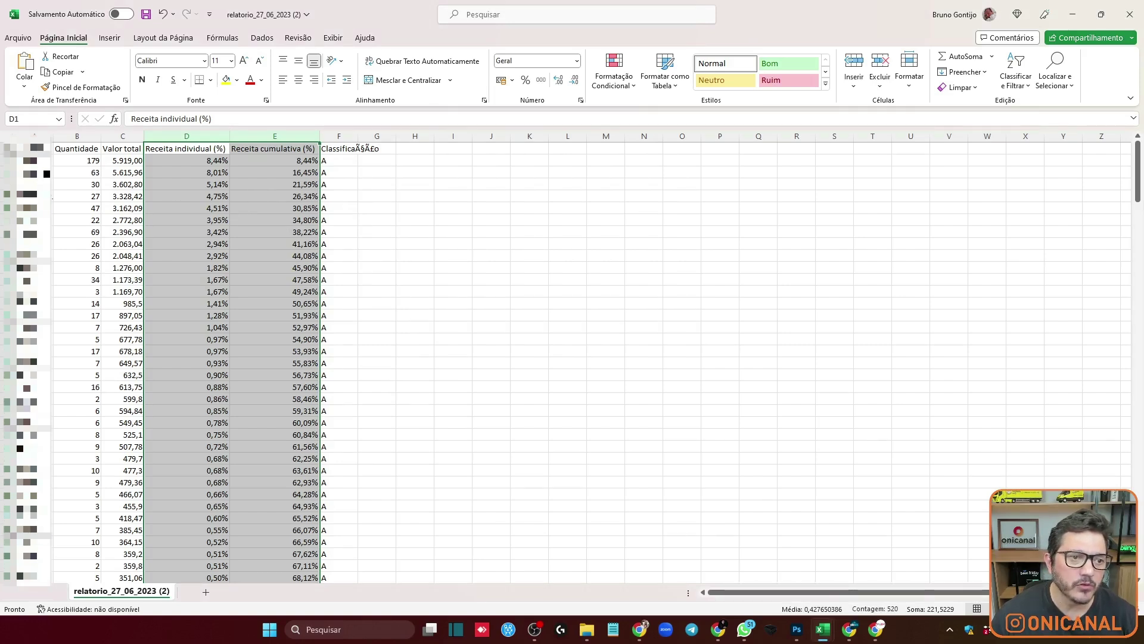
Insert the recommended combo chart of Valor total and Receita cumulativa (%).
click(34, 136)
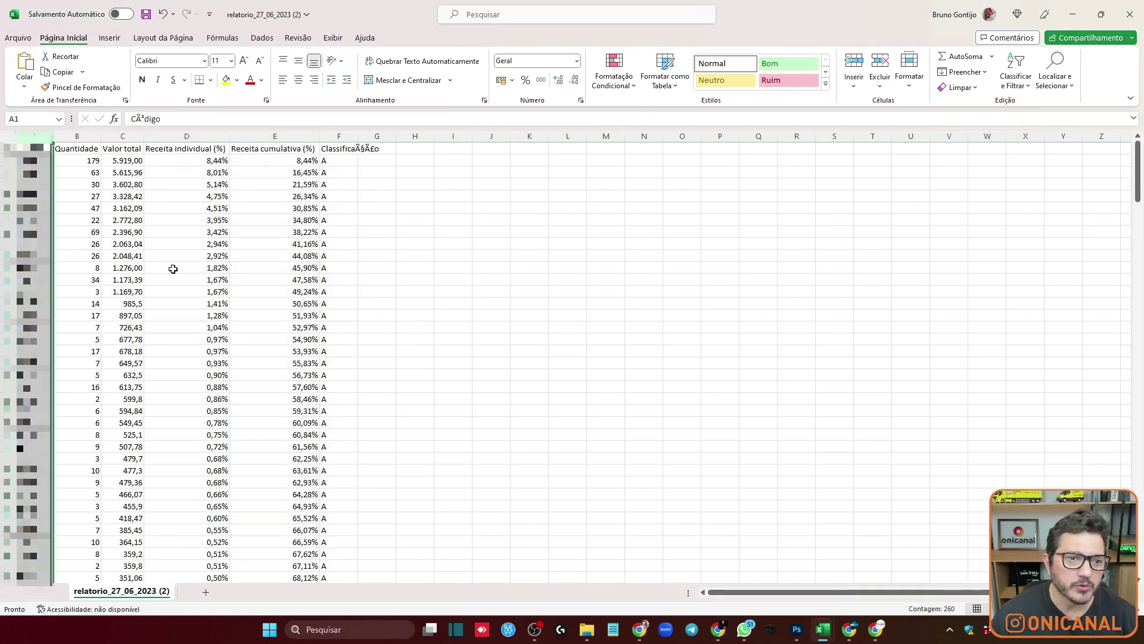
click(124, 136)
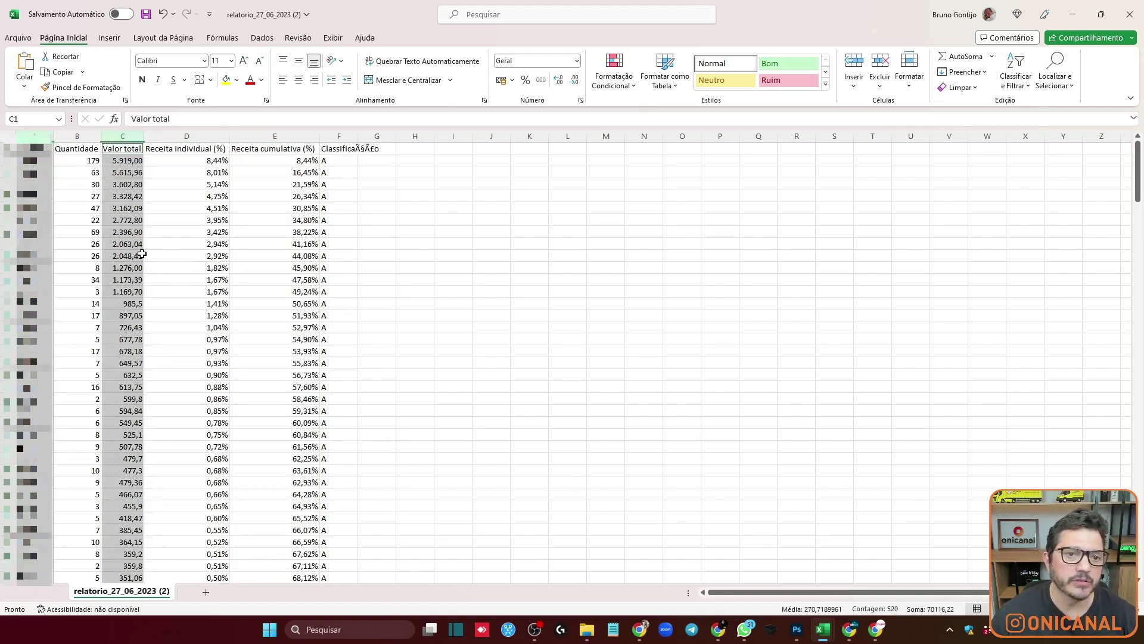
ctrl+click(254, 136)
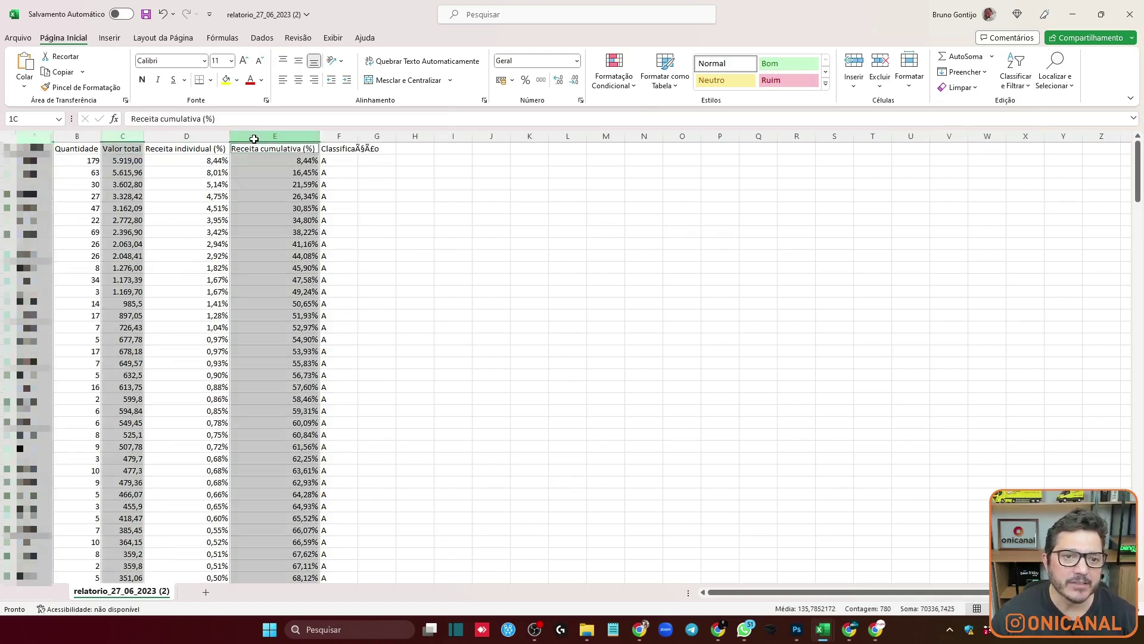
click(112, 39)
click(460, 70)
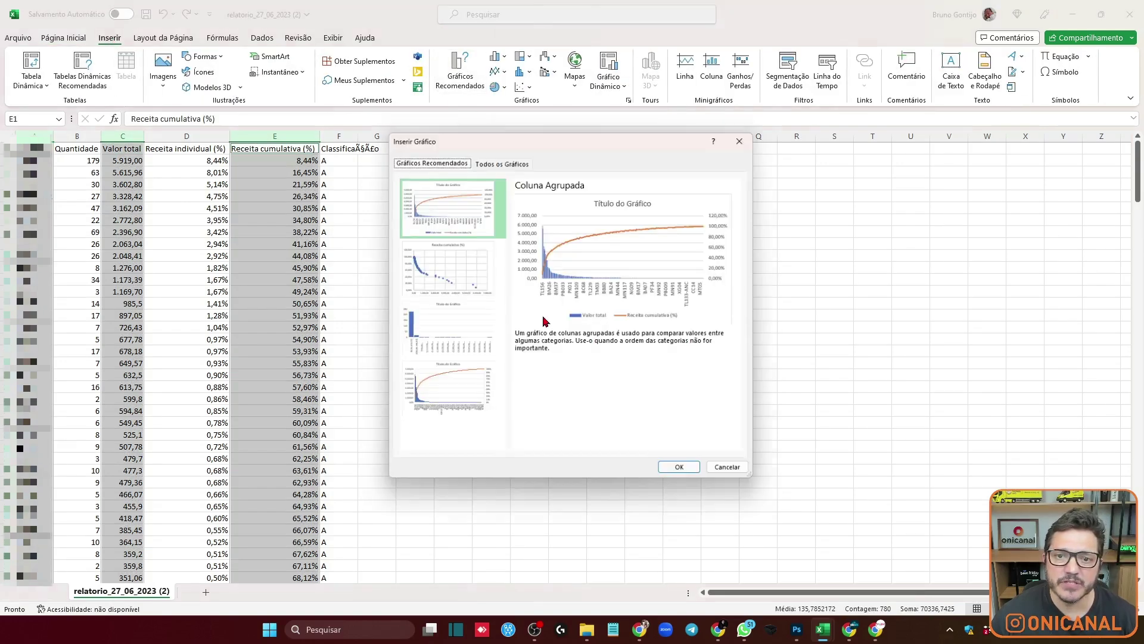
click(684, 472)
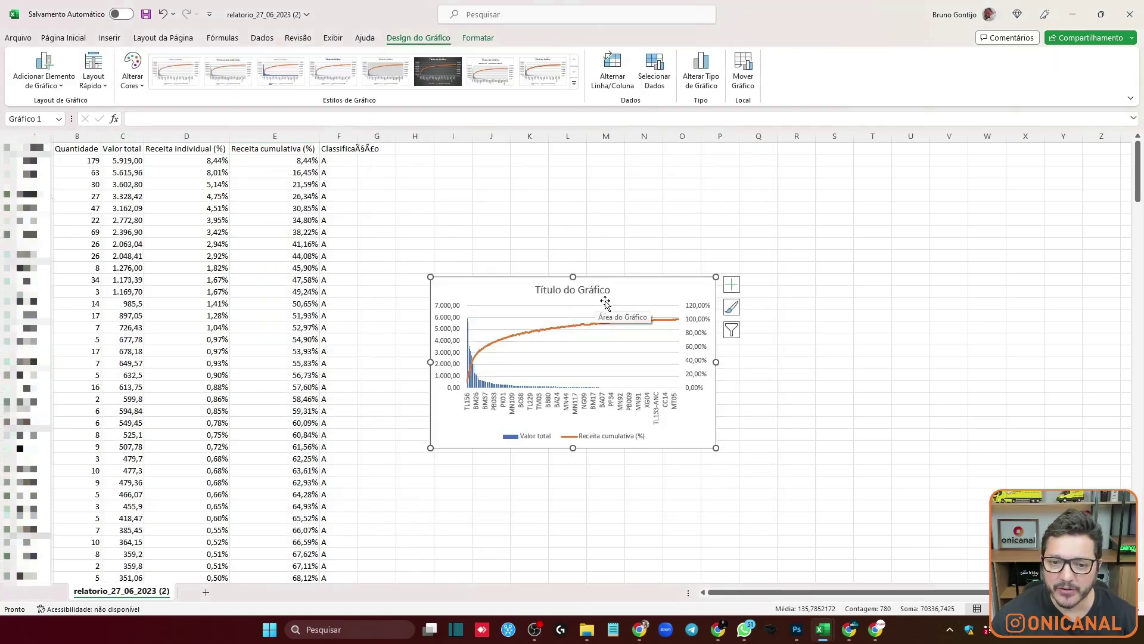
Move the chart to its own new sheet, Gráfico1.
right_click(620, 298)
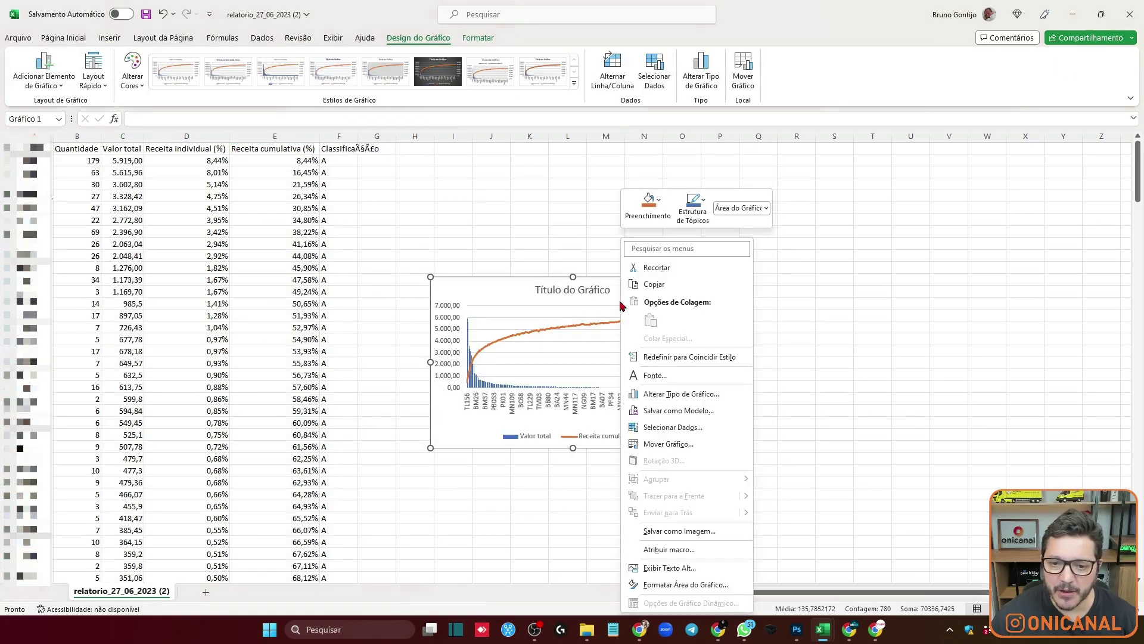
click(669, 444)
click(586, 424)
click(721, 480)
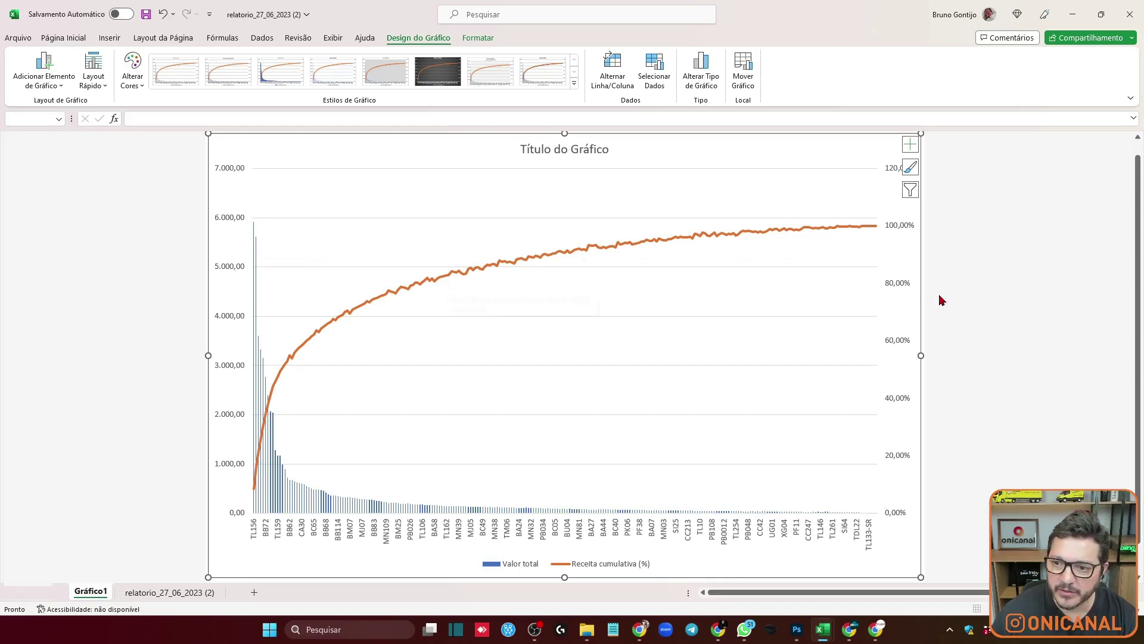
Check the cumulative line's 94,10% point at PF38, then return to relatorio_27_06_2023 (2).
click(391, 295)
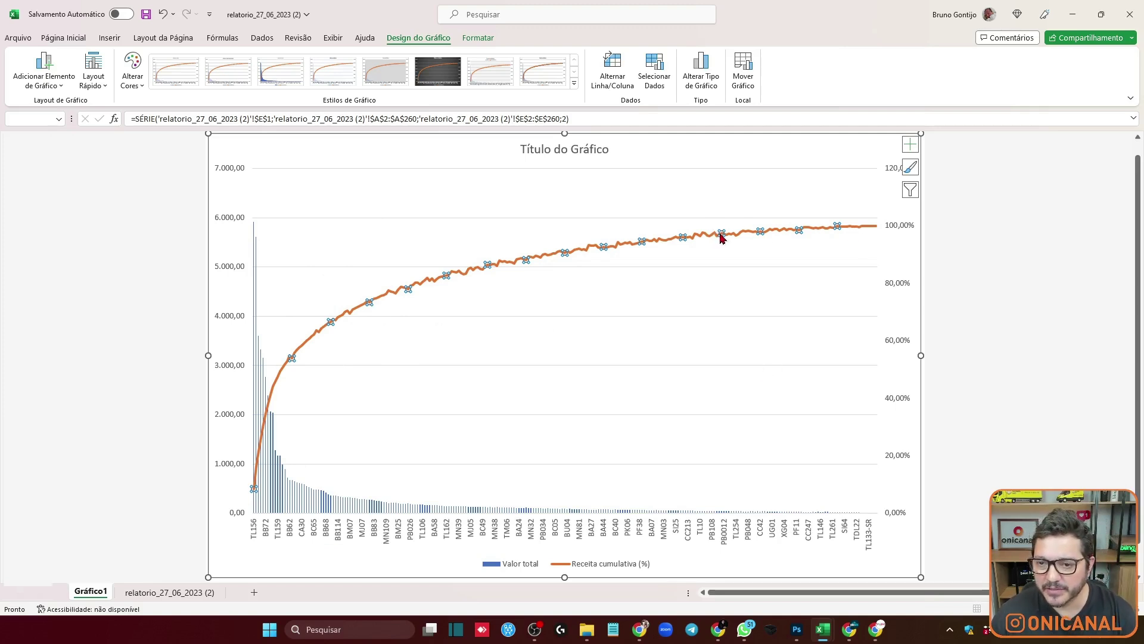
click(642, 243)
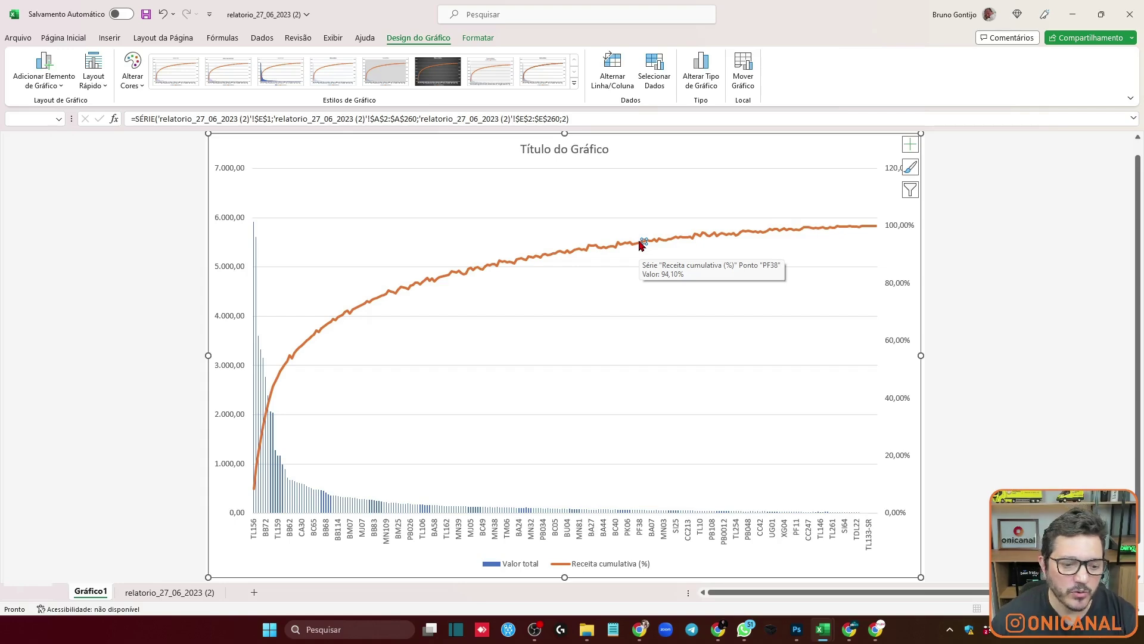
click(151, 593)
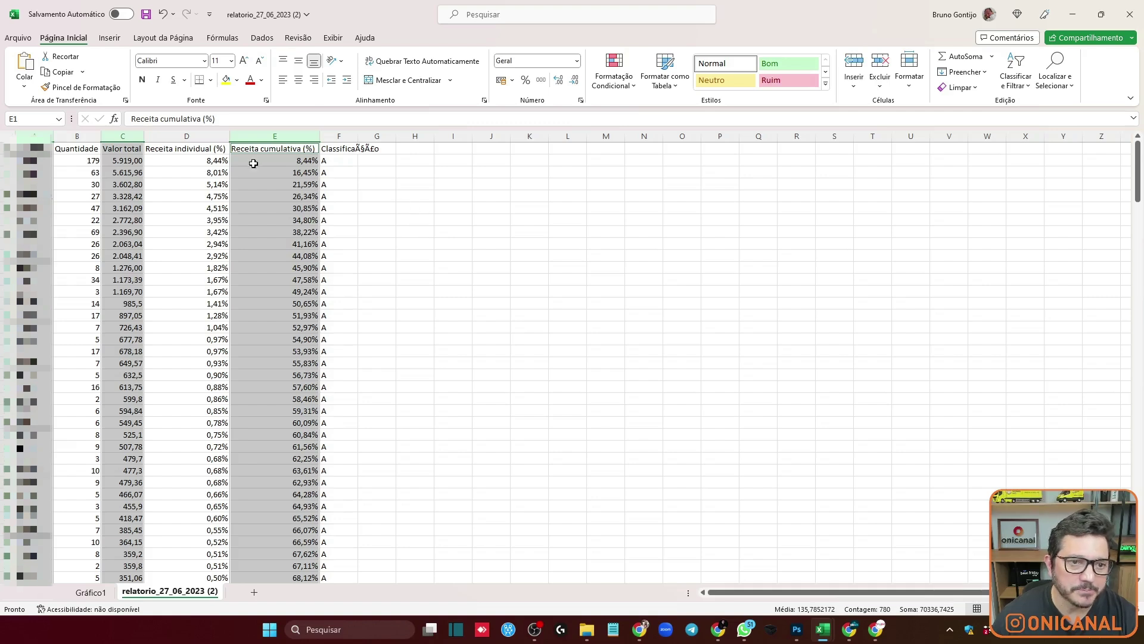
Delete columns D through H and head column D with '% Total'.
drag(197, 136, 411, 150)
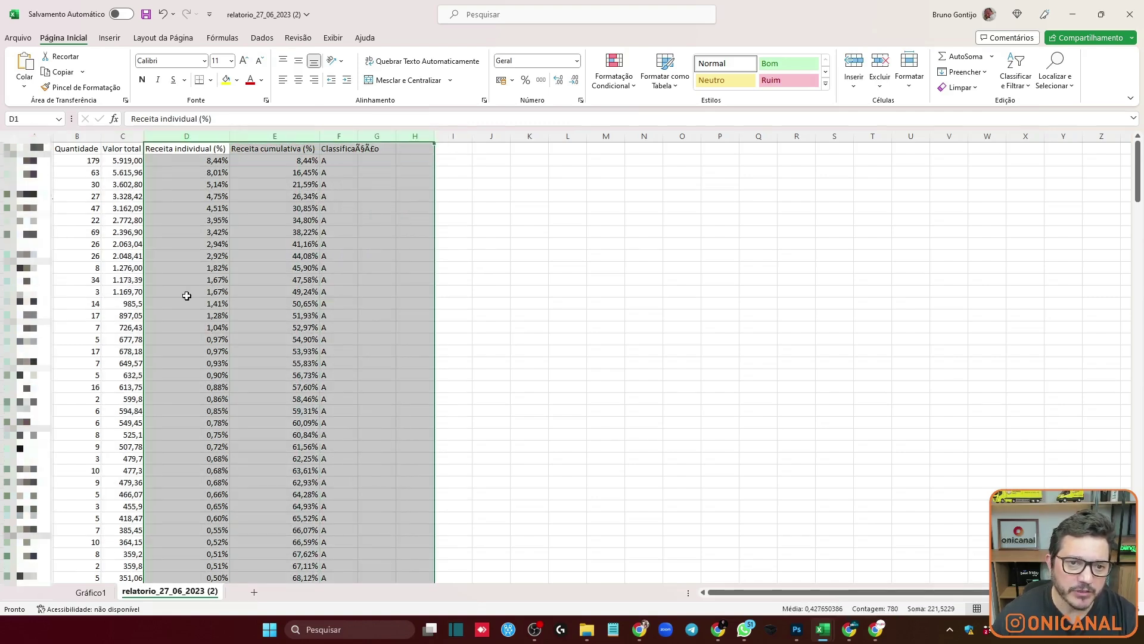
right_click(292, 232)
click(349, 378)
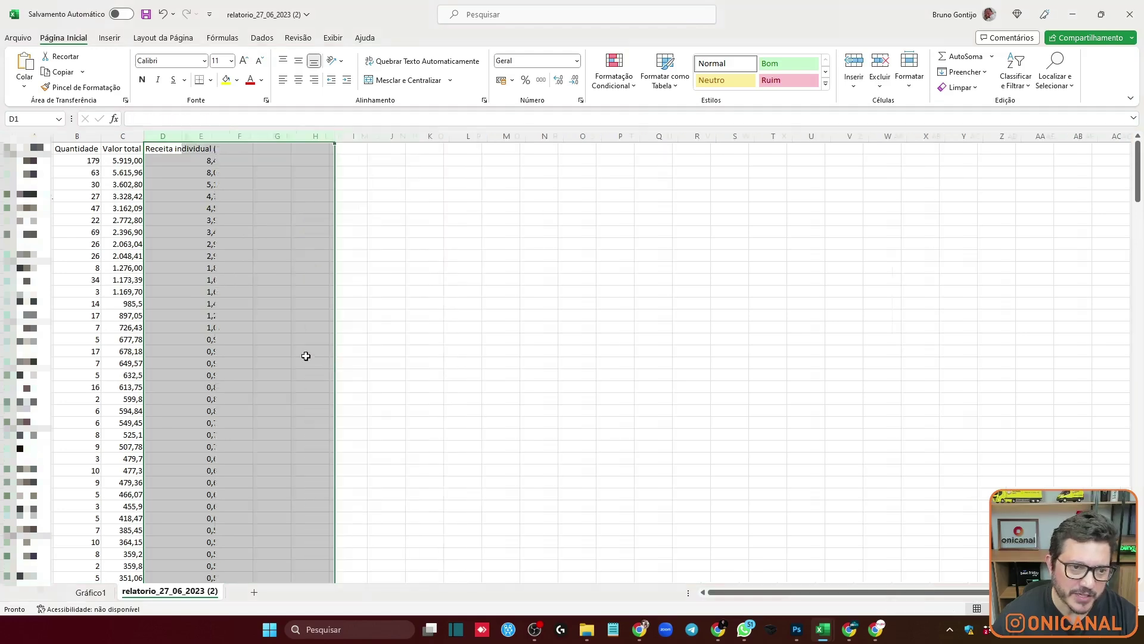
click(158, 148)
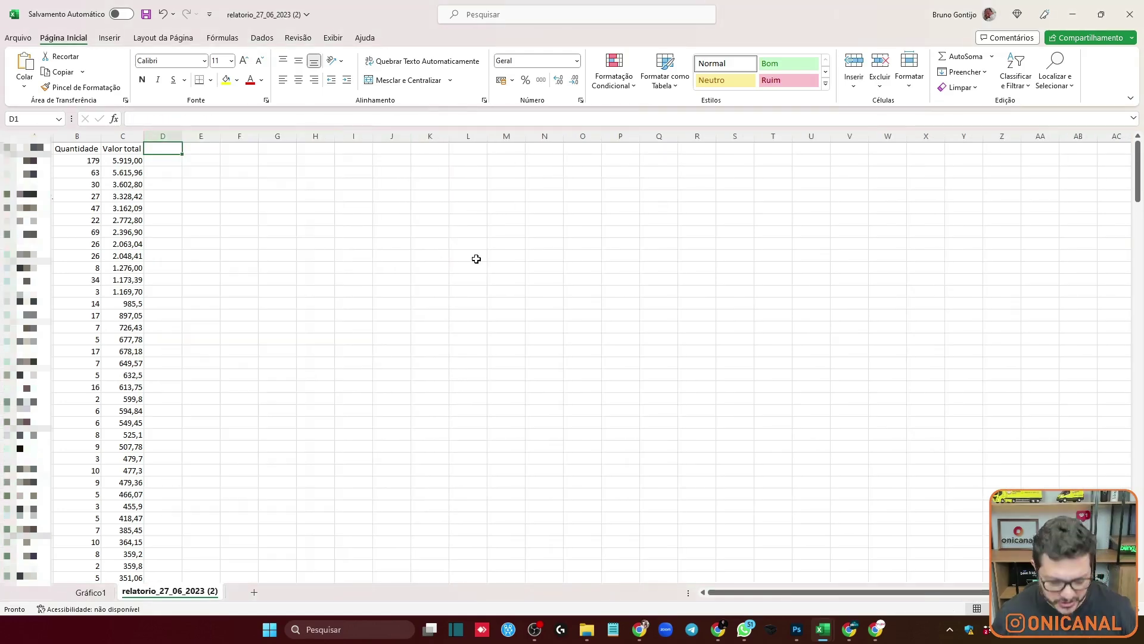
text(% P)
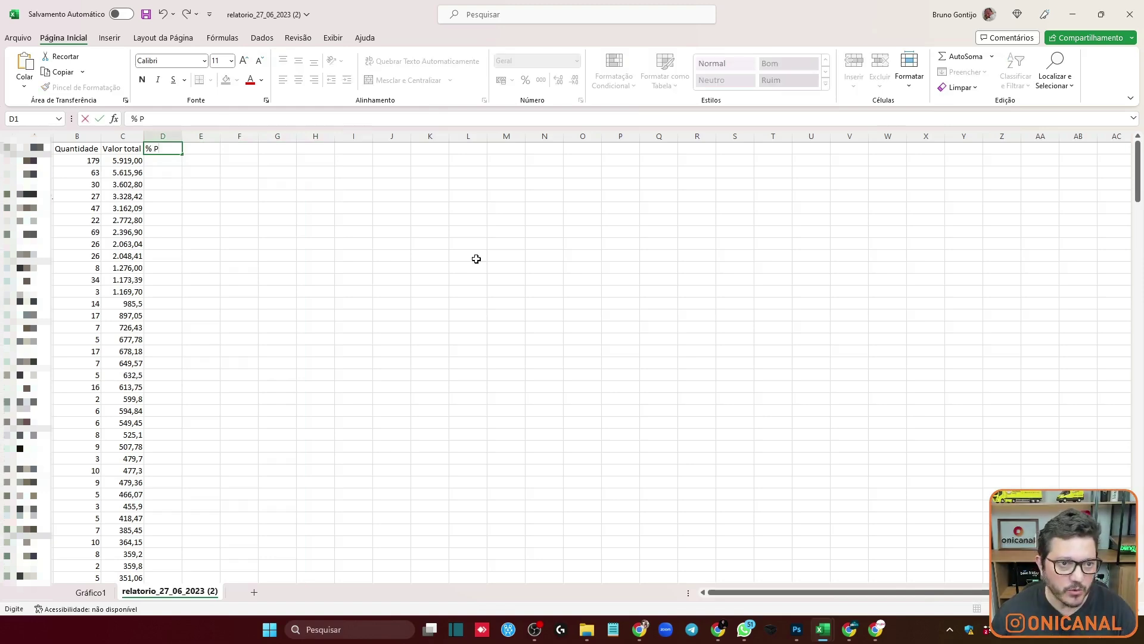
key(BackSpace)
key(BackSpace)
text( Total)
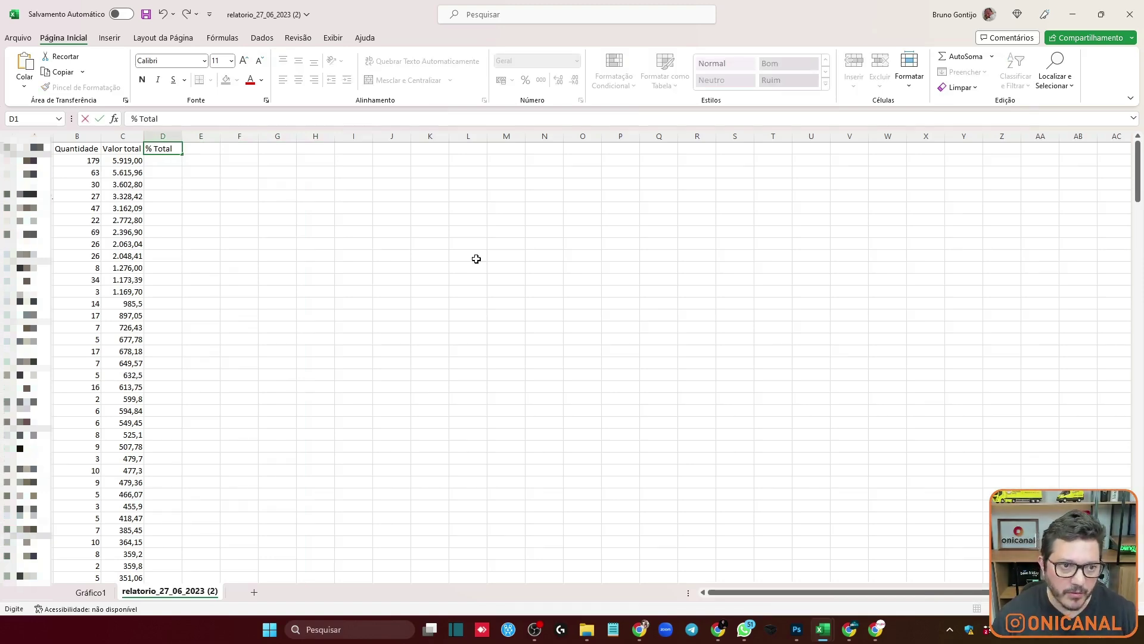
key(Return)
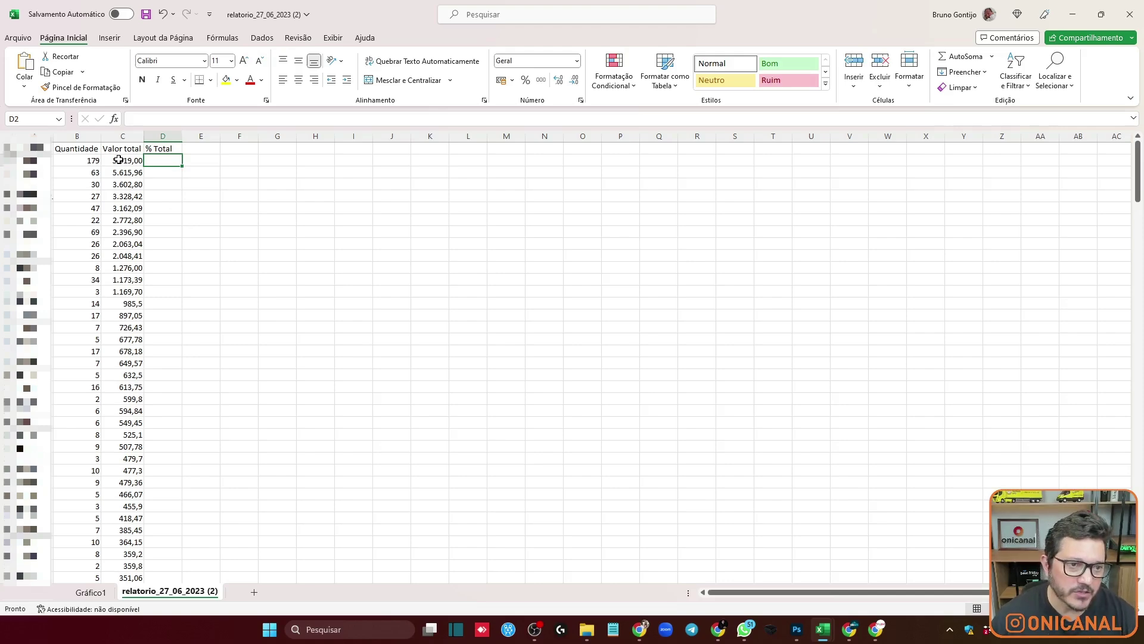
Sum Valor total with AutoSoma in C261, giving 70.116,22.
scroll(126, 167, down, 10)
scroll(131, 173, down, 10)
scroll(143, 188, down, 10)
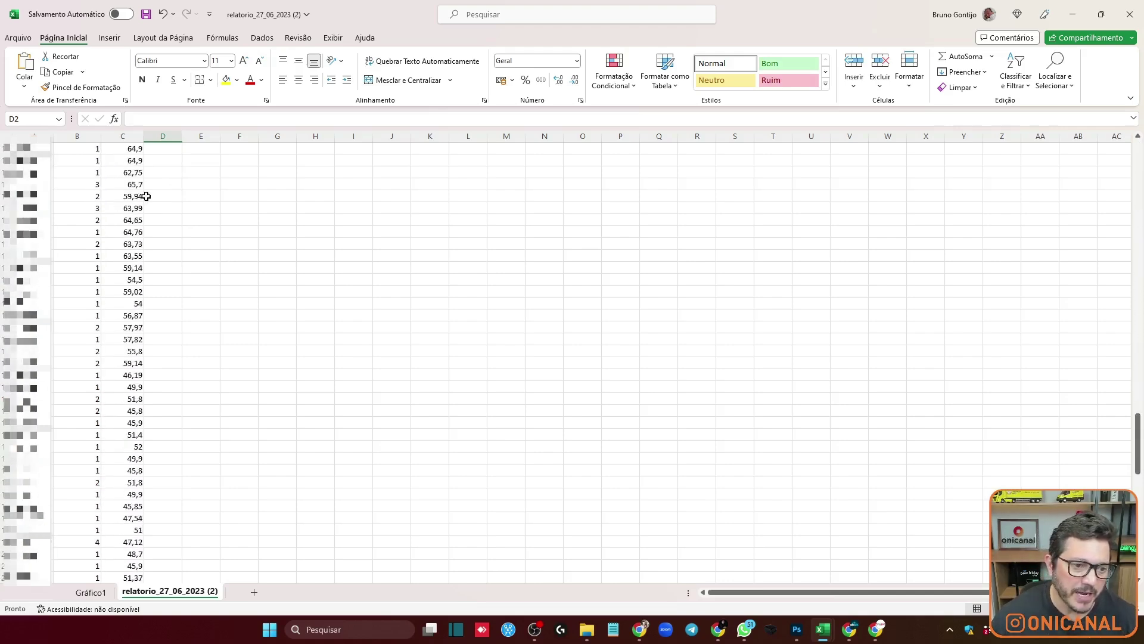
scroll(151, 194, down, 10)
scroll(151, 196, up, 5)
scroll(153, 209, up, 5)
scroll(120, 298, up, 5)
click(115, 390)
click(956, 57)
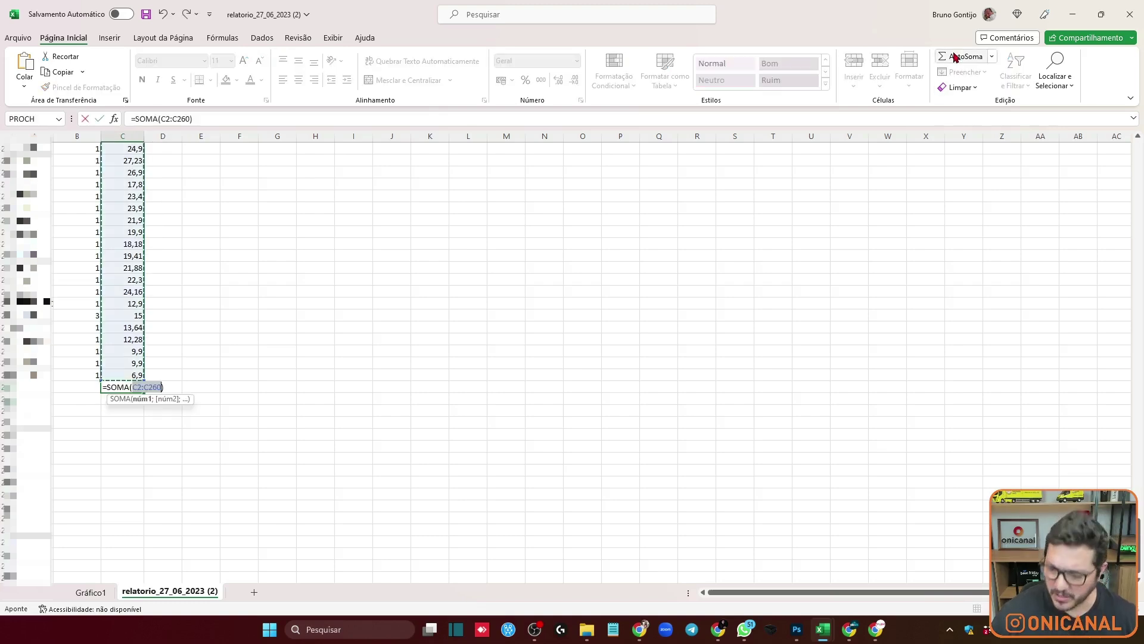
key(Return)
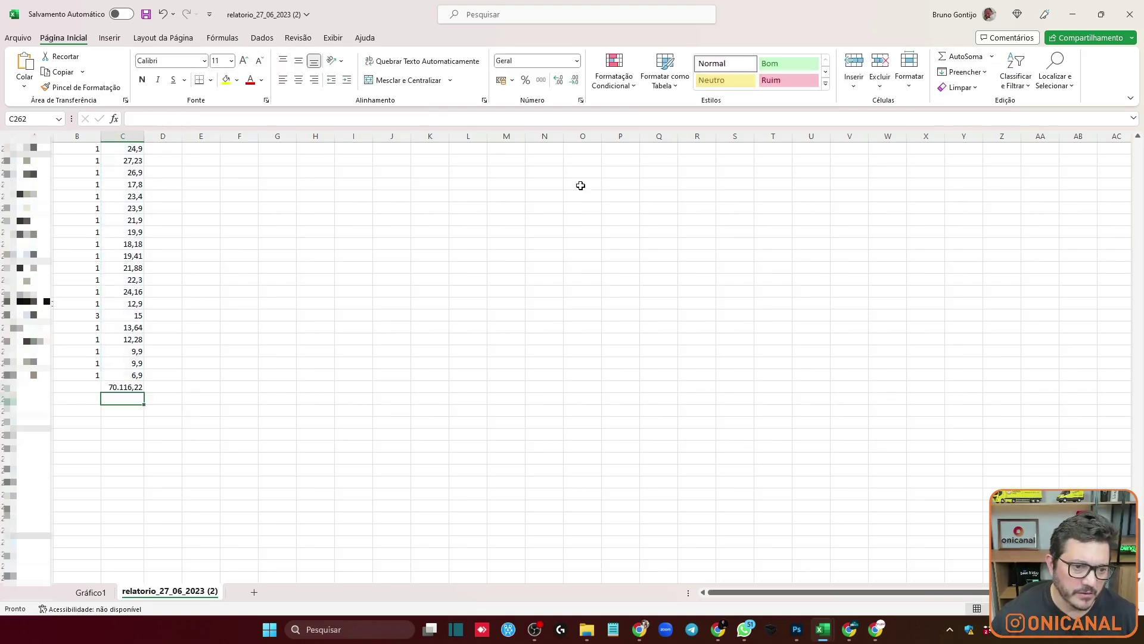
click(140, 387)
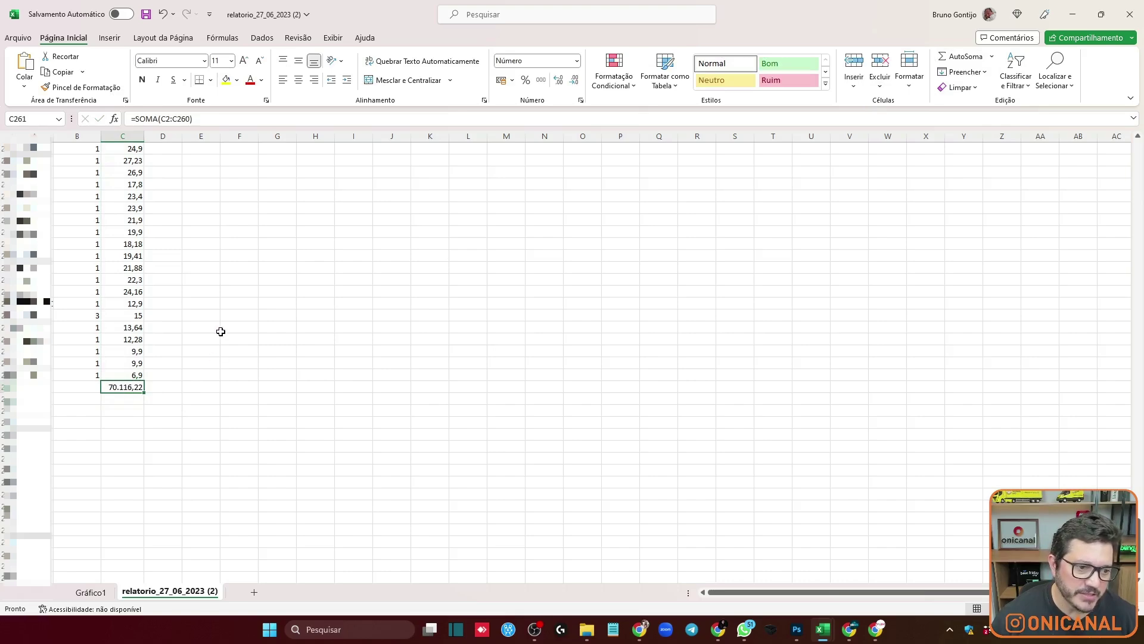
scroll(214, 329, up, 20)
scroll(253, 159, up, 10)
click(162, 159)
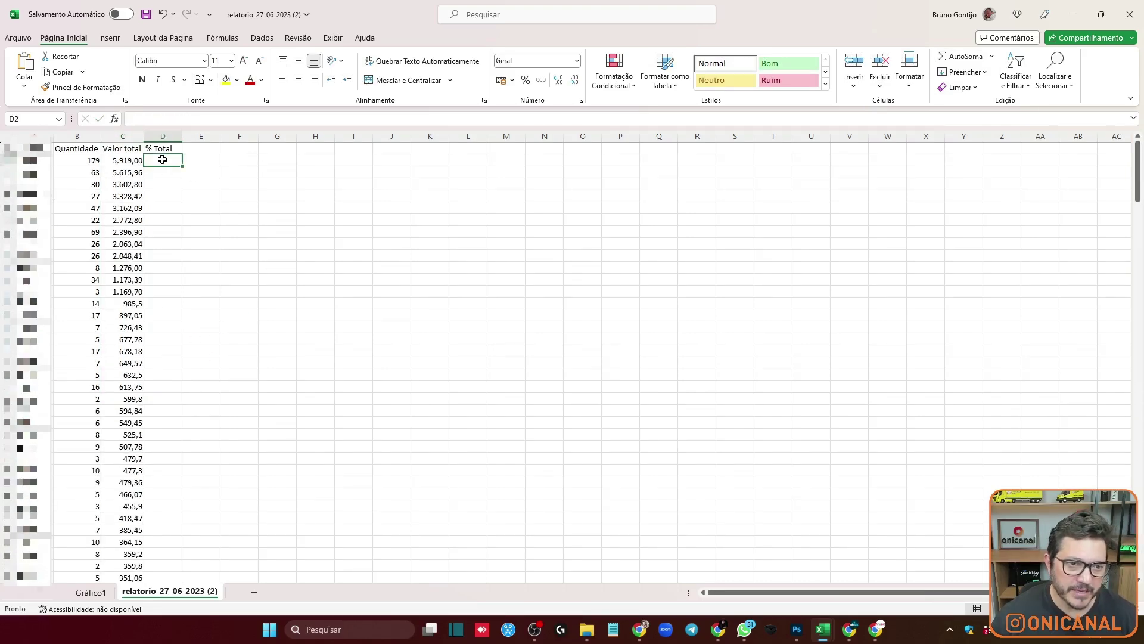
Enter =C2/$C$261 in D2 to get the first item's share of the total.
text(=)
click(124, 161)
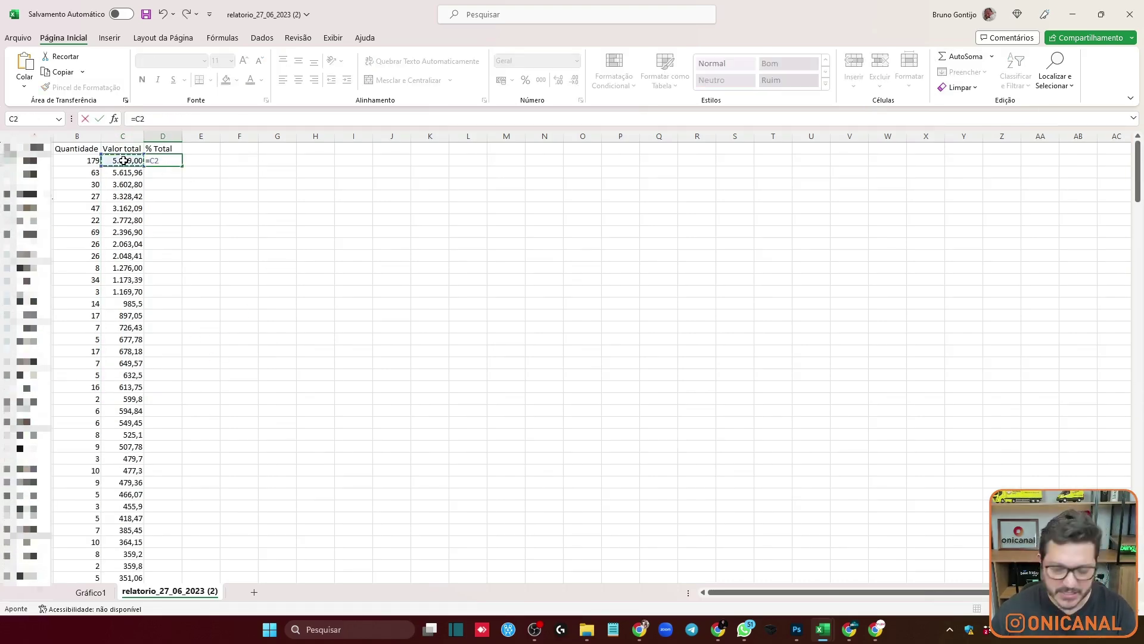
text(/)
scroll(207, 291, down, 13)
scroll(205, 286, down, 13)
scroll(206, 283, down, 13)
scroll(209, 279, down, 13)
scroll(210, 278, down, 10)
scroll(210, 276, down, 10)
scroll(211, 276, down, 9)
click(123, 351)
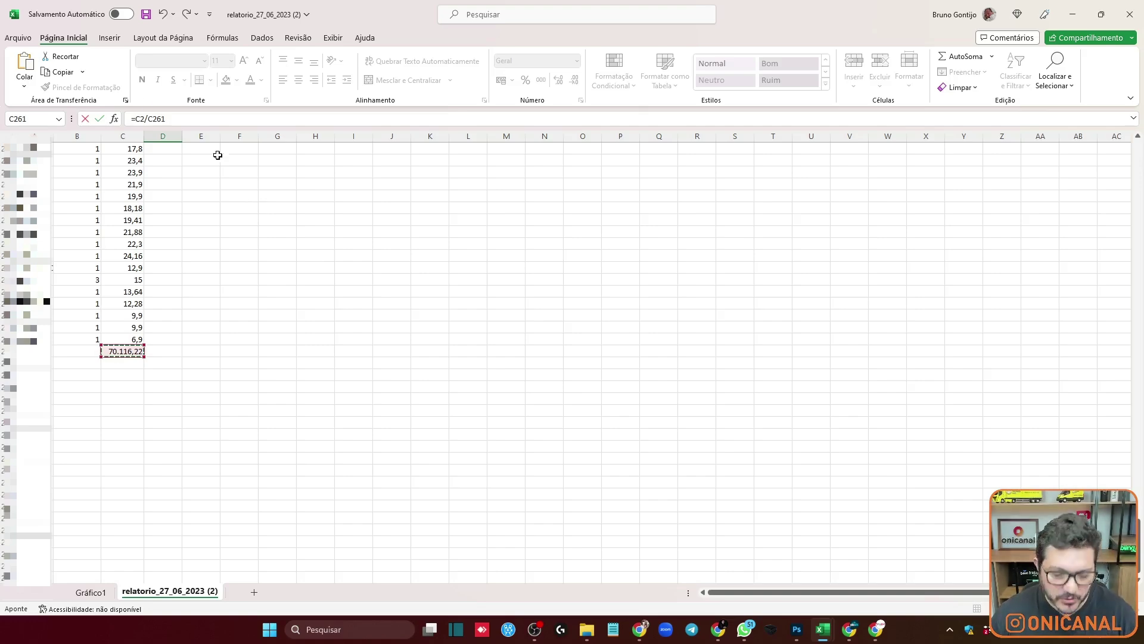
key(F4)
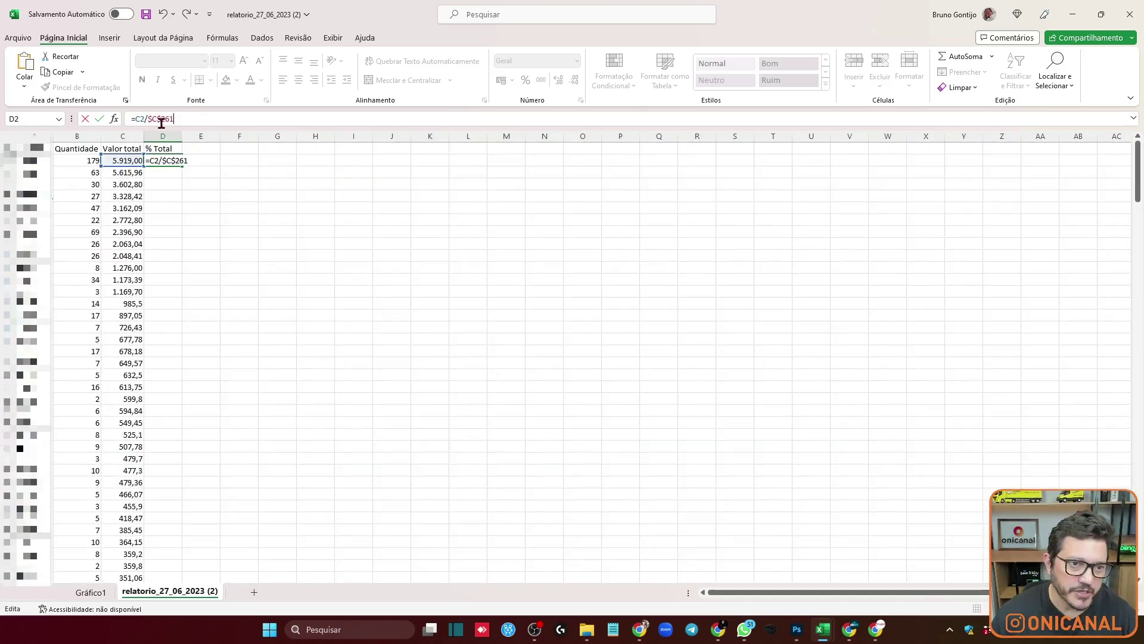
key(Return)
Fill the share formula down column D and format it as Porcentagem.
click(167, 160)
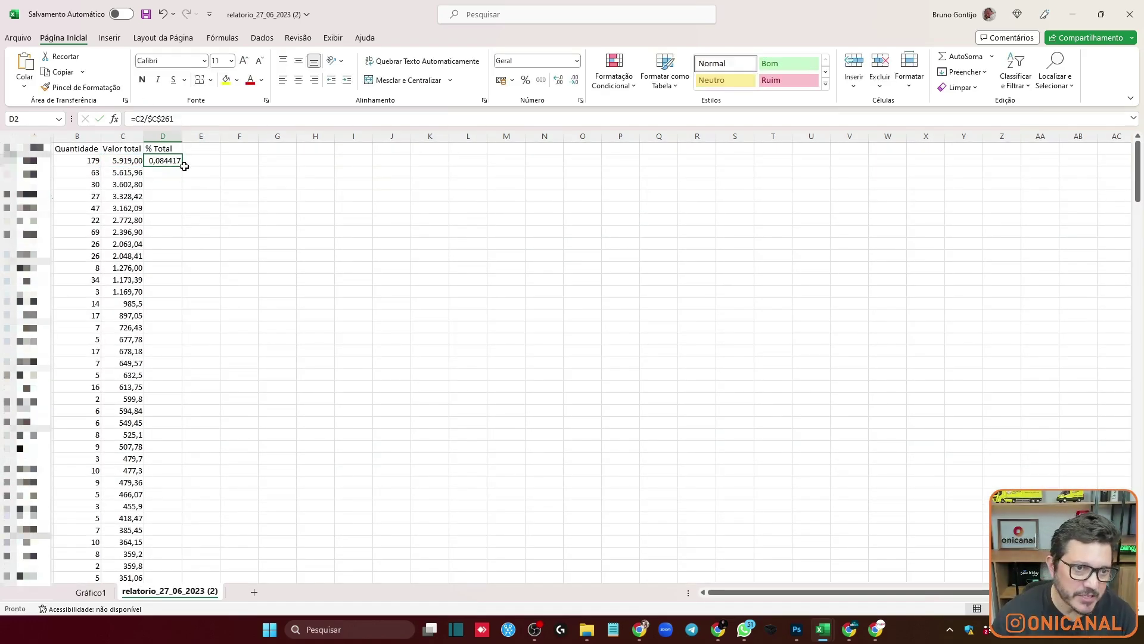
drag(183, 167, 161, 478)
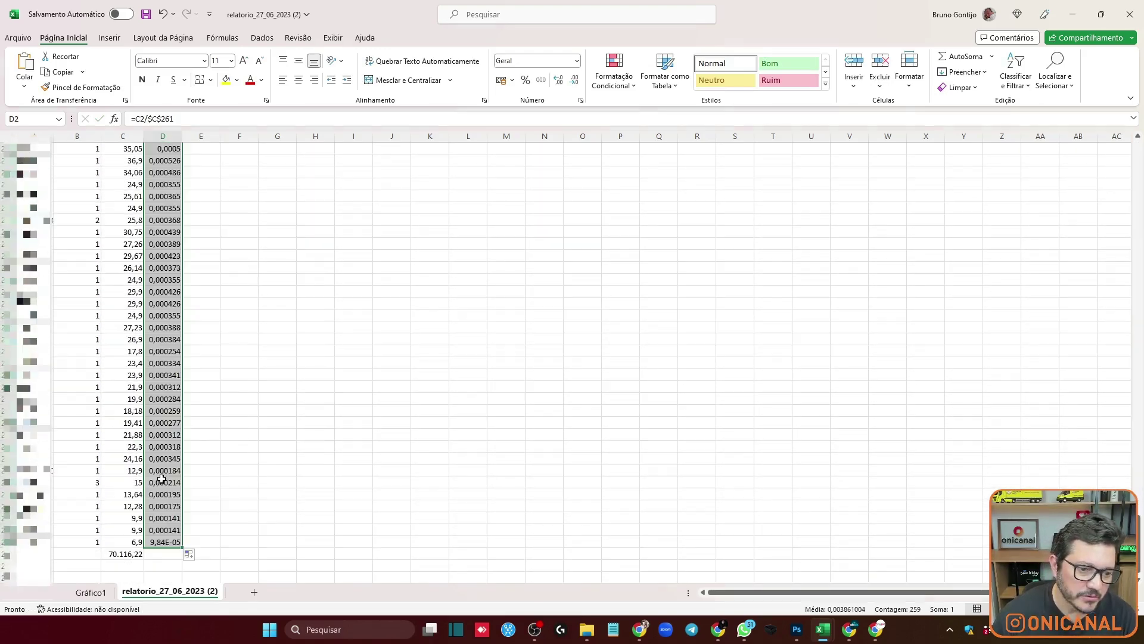
right_click(162, 479)
click(207, 398)
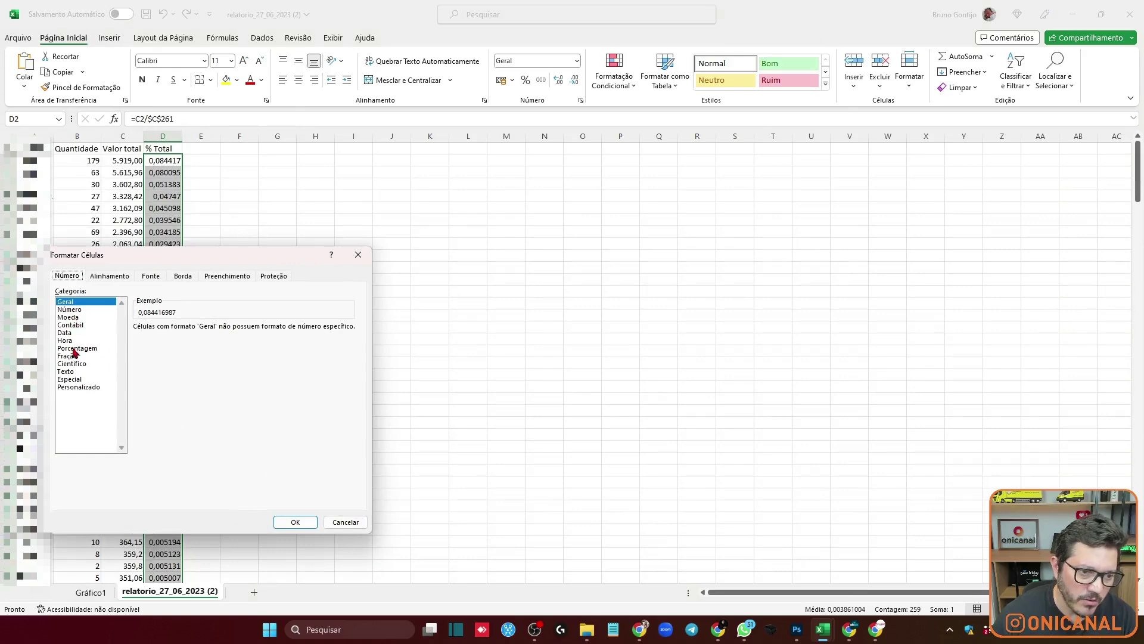
double_click(74, 348)
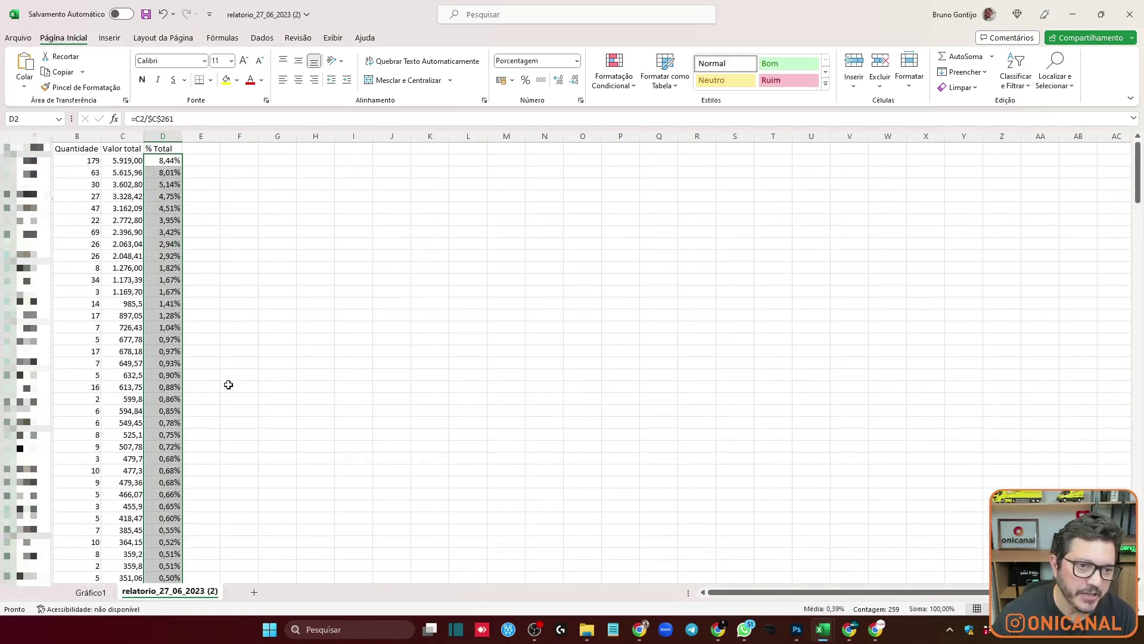
click(192, 152)
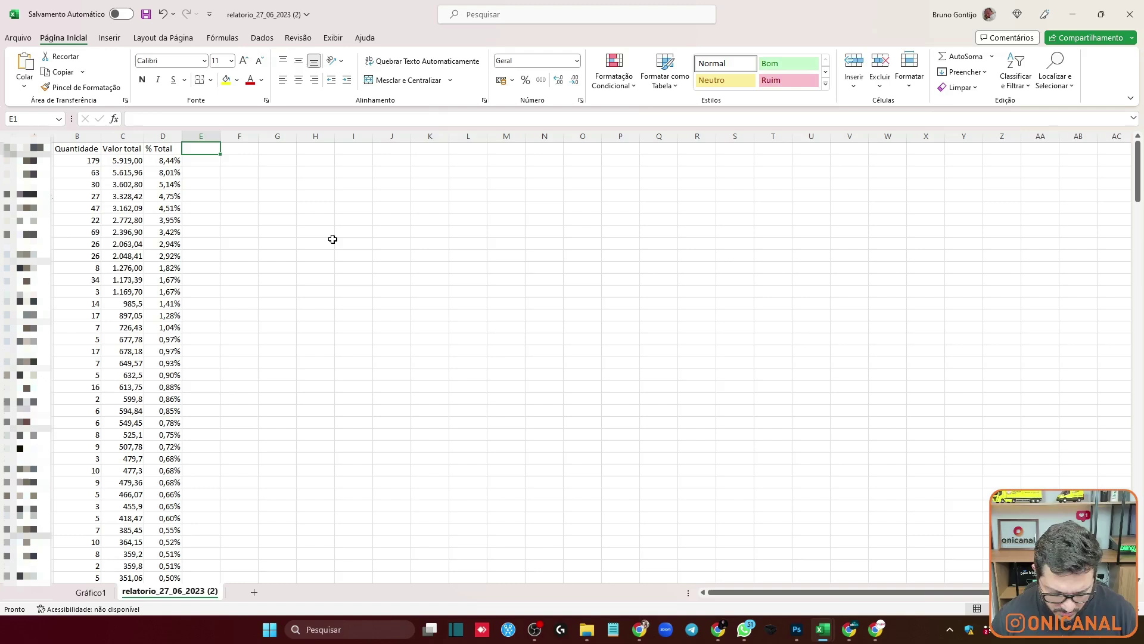
Head column E '% Acumulado' and set E2 to =D2.
text(% Acumula)
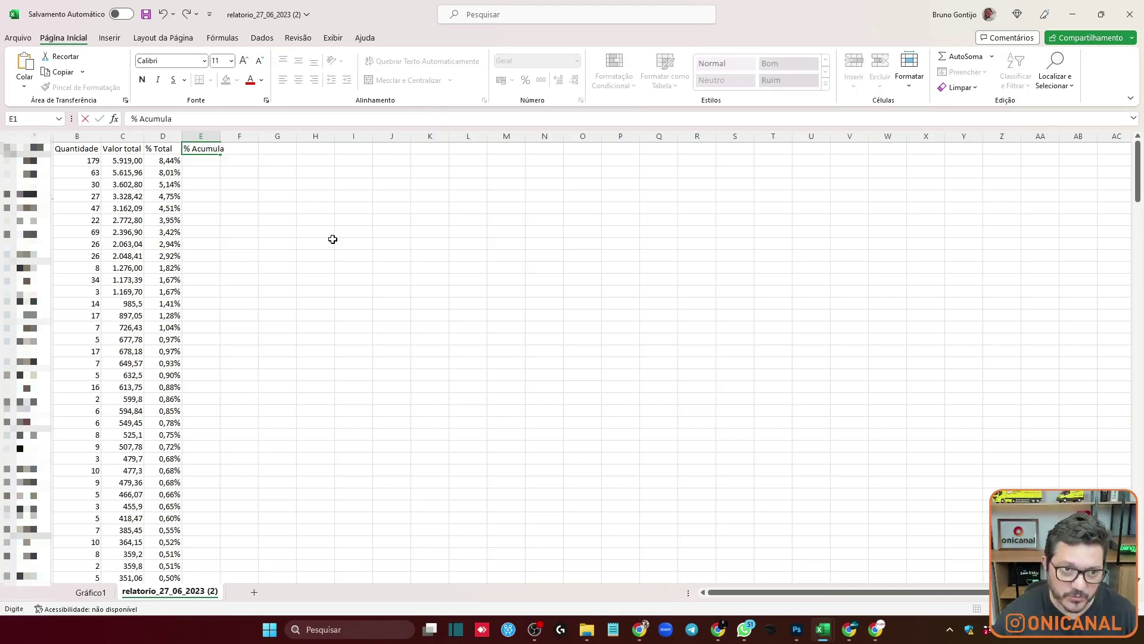
text(do)
key(Return)
text(=)
click(167, 160)
key(Return)
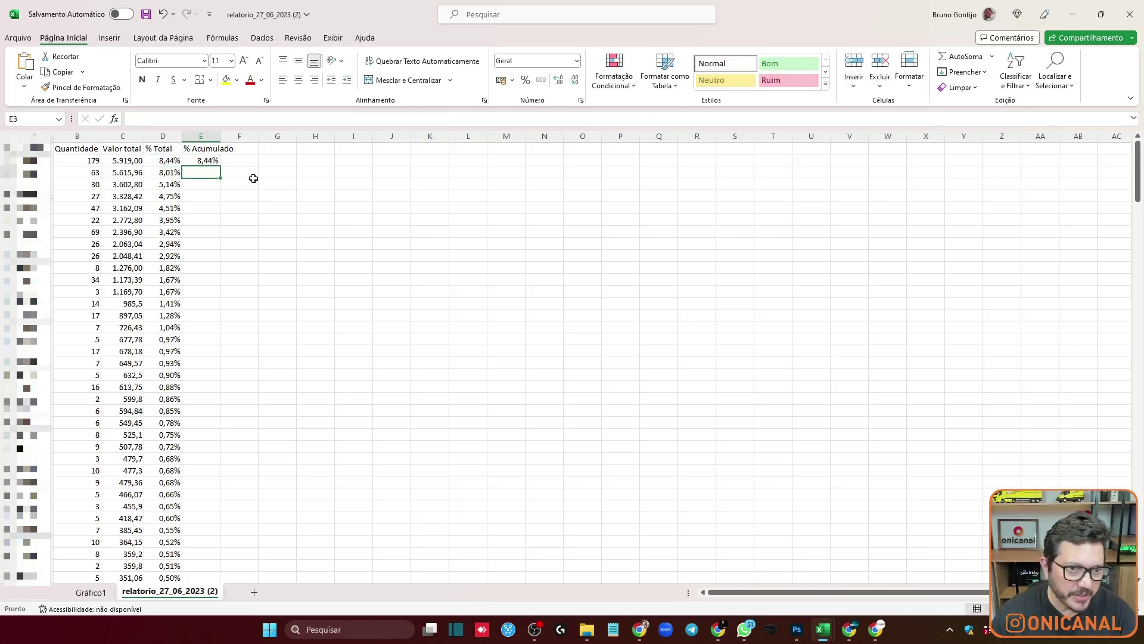
Enter =D3+E2 in E3 and fill it down until the total reaches 100,00%.
text(=)
click(160, 173)
text(+)
click(192, 161)
key(ctrl+Return)
drag(220, 178, 195, 641)
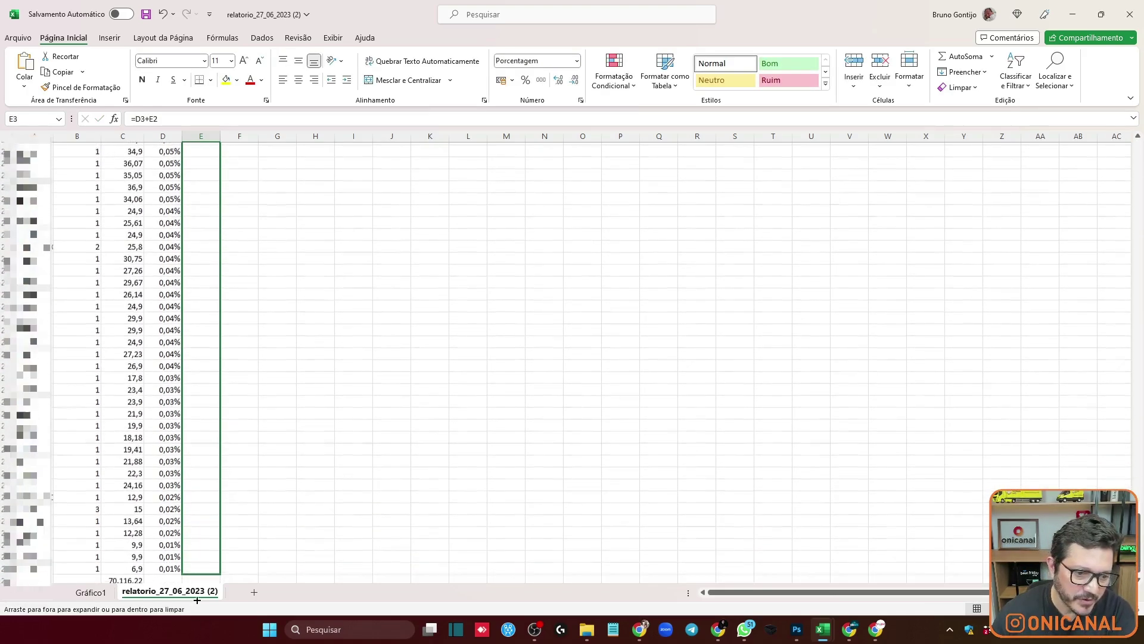
drag(195, 641, 188, 489)
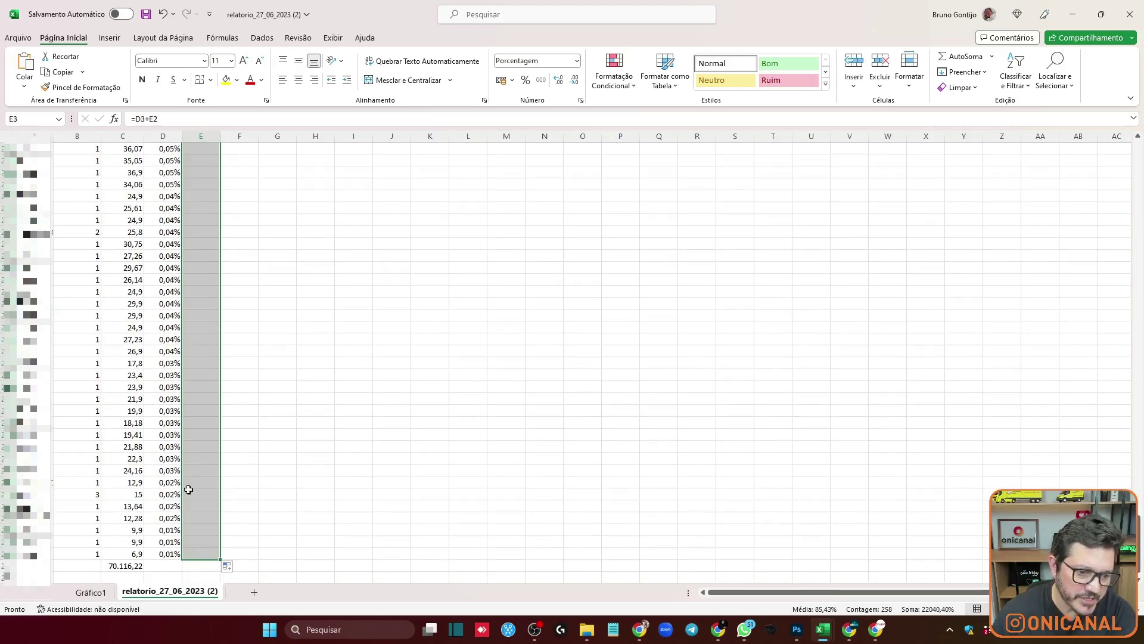
click(199, 554)
scroll(270, 354, up, 20)
scroll(274, 352, up, 20)
scroll(280, 346, up, 20)
scroll(288, 335, up, 15)
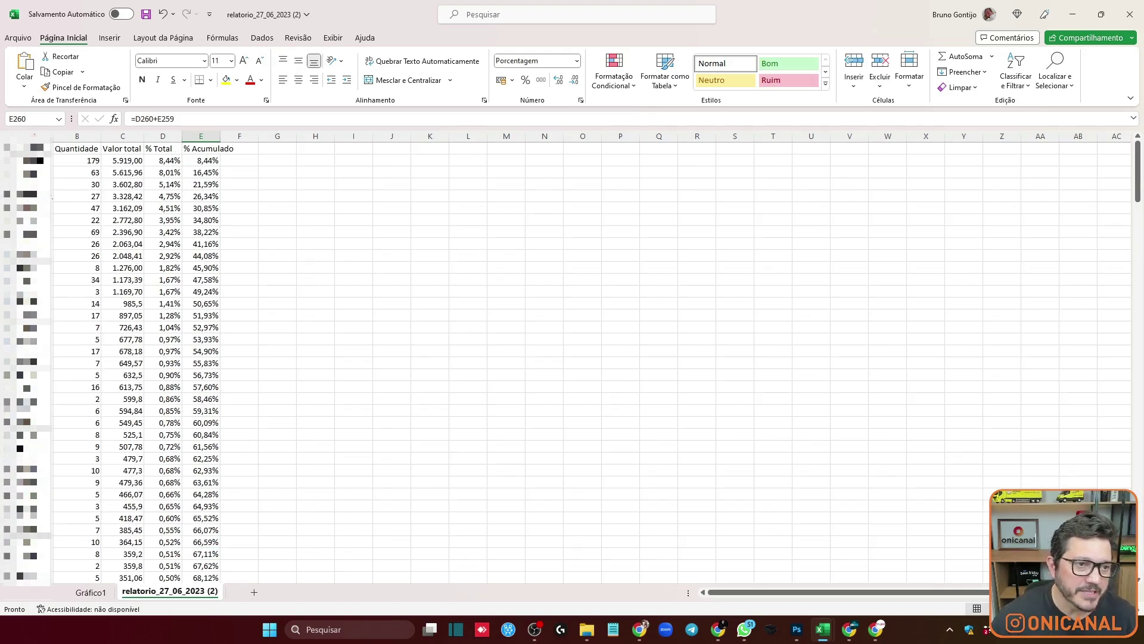
Select the Valor total and % Acumulado columns C and E together.
click(34, 136)
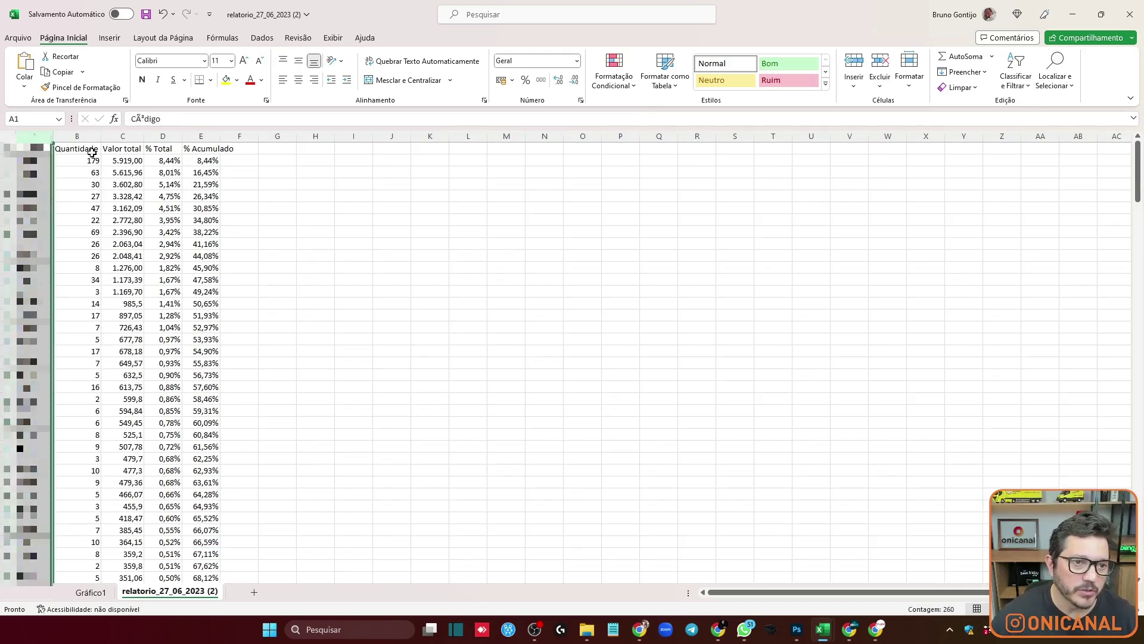
click(123, 136)
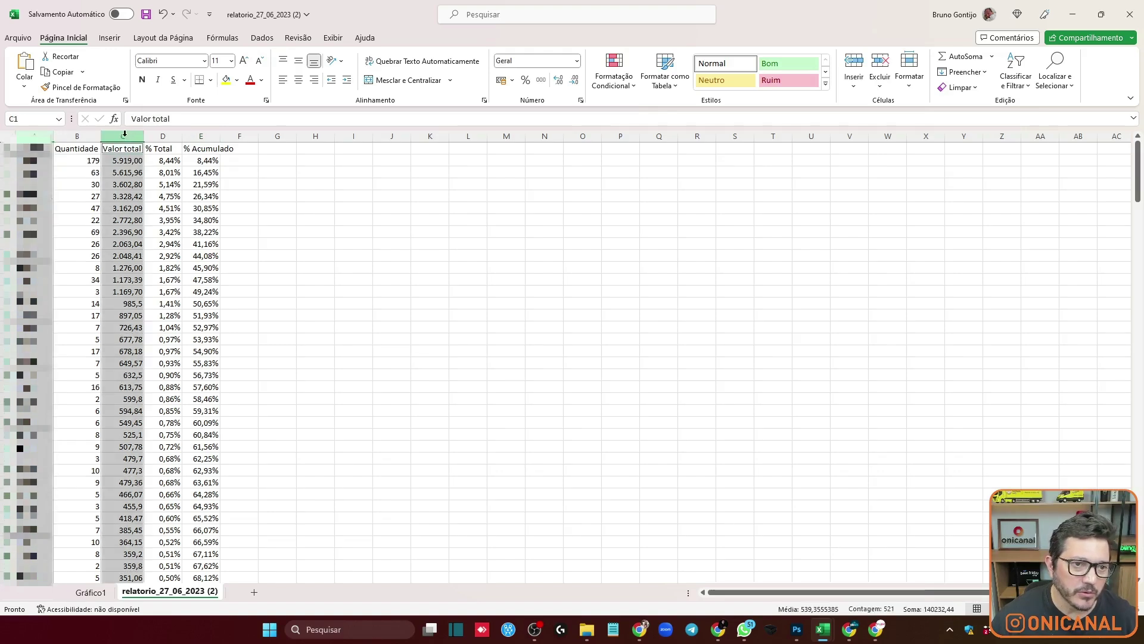
ctrl+click(204, 137)
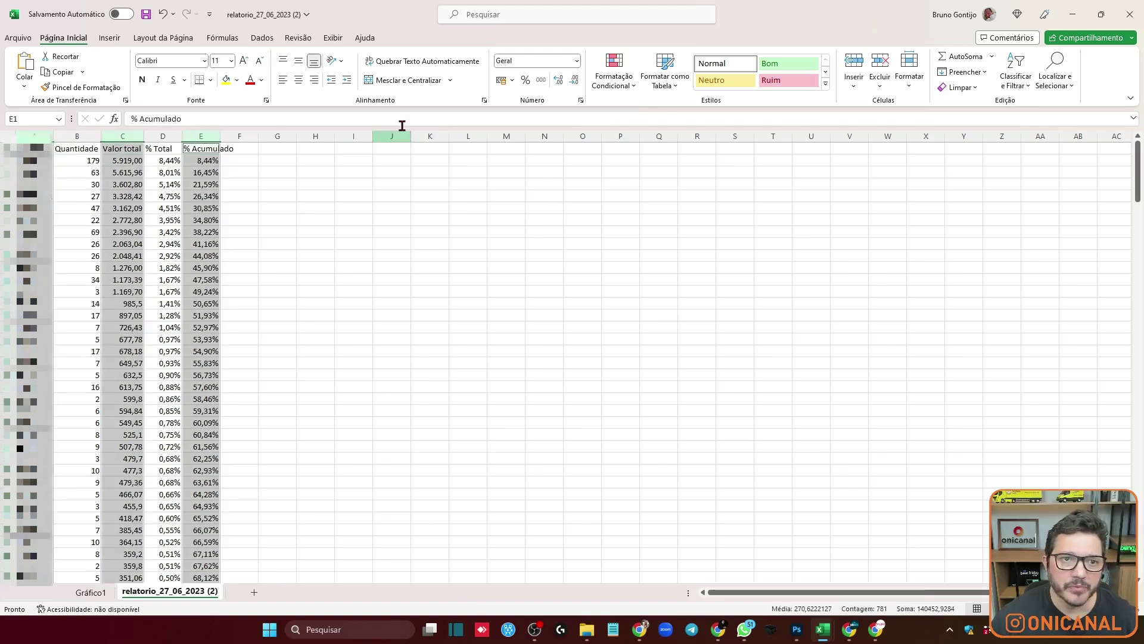
click(110, 38)
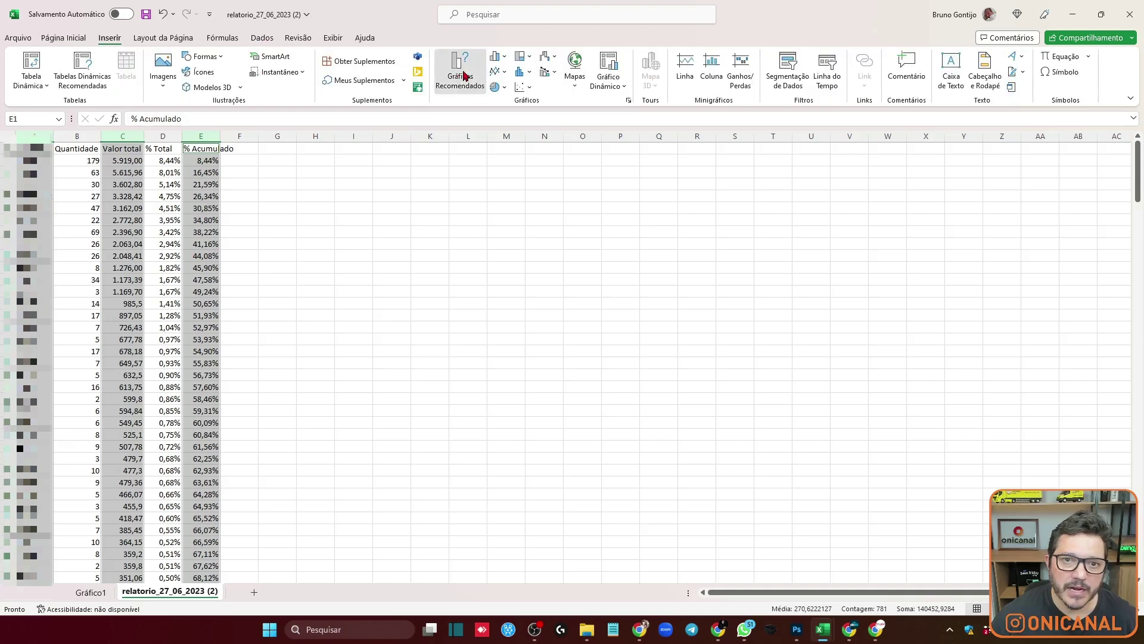
Insert the recommended Pareto chart of Valor total and % Acumulado.
click(459, 70)
click(442, 396)
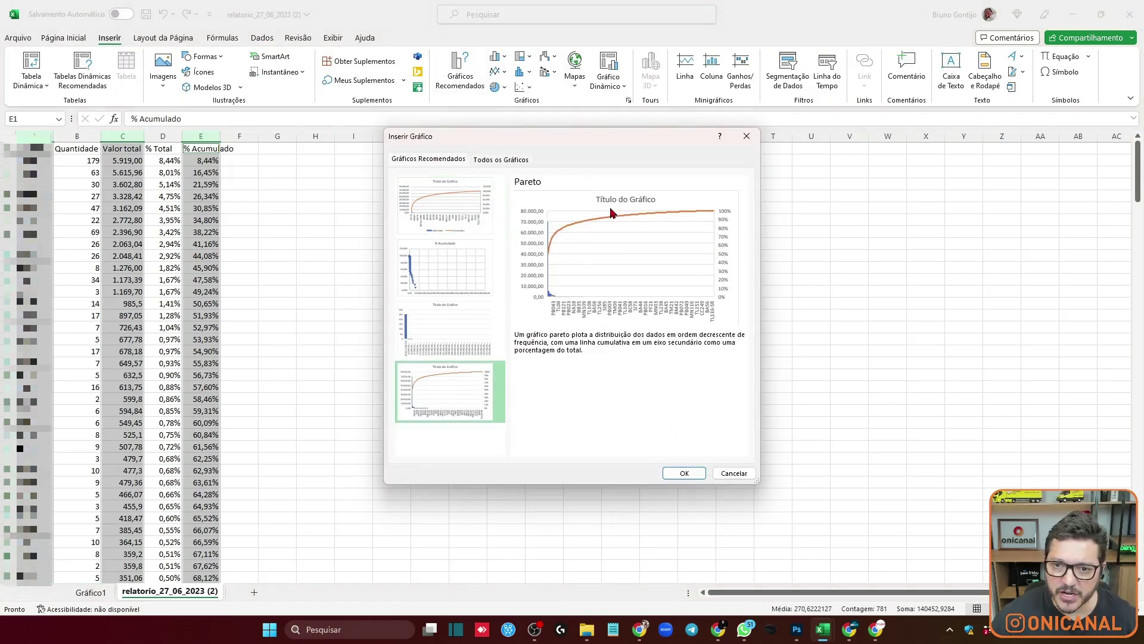
double_click(489, 224)
Move the Pareto chart to its own new sheet, Gráfico2.
click(743, 76)
click(513, 422)
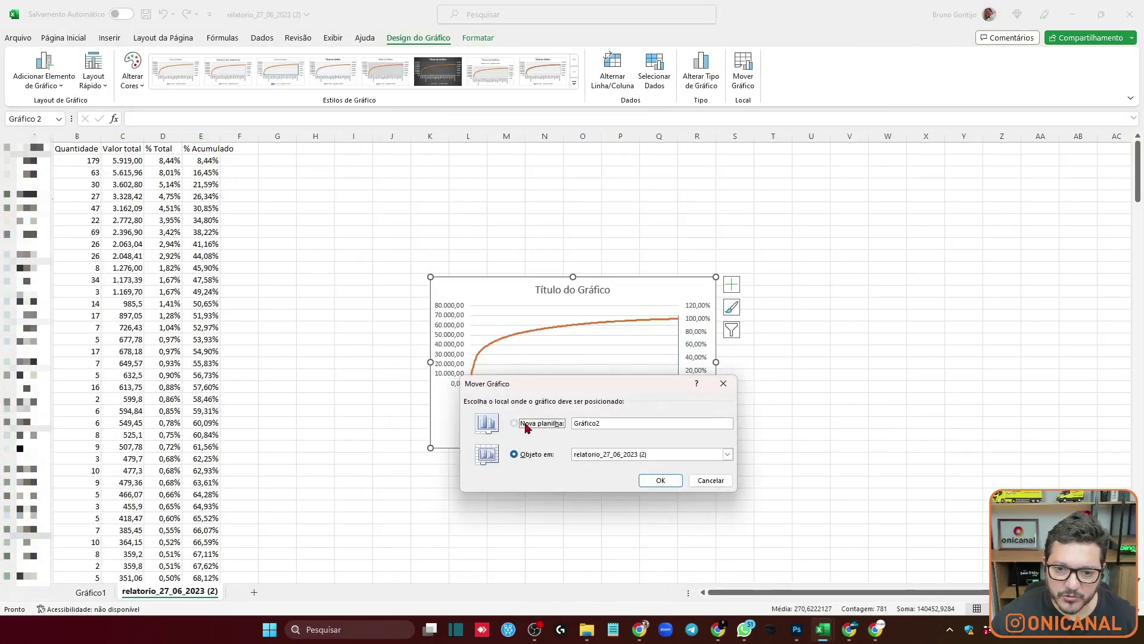
click(655, 480)
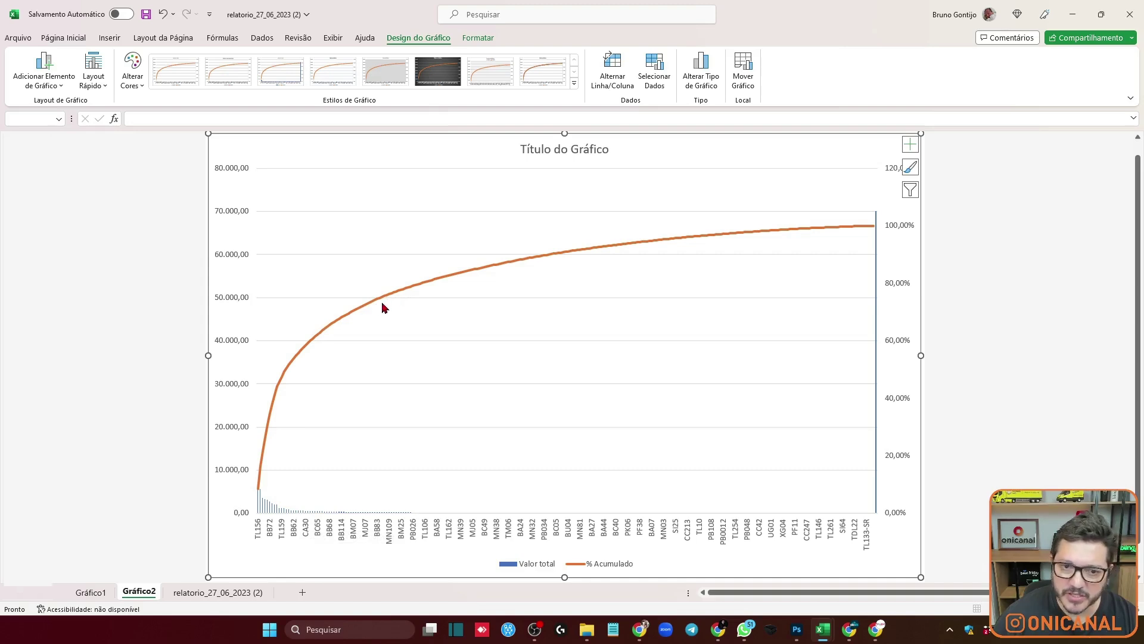
Inspect the cumulative percentage line, then go back to the data sheet.
click(411, 288)
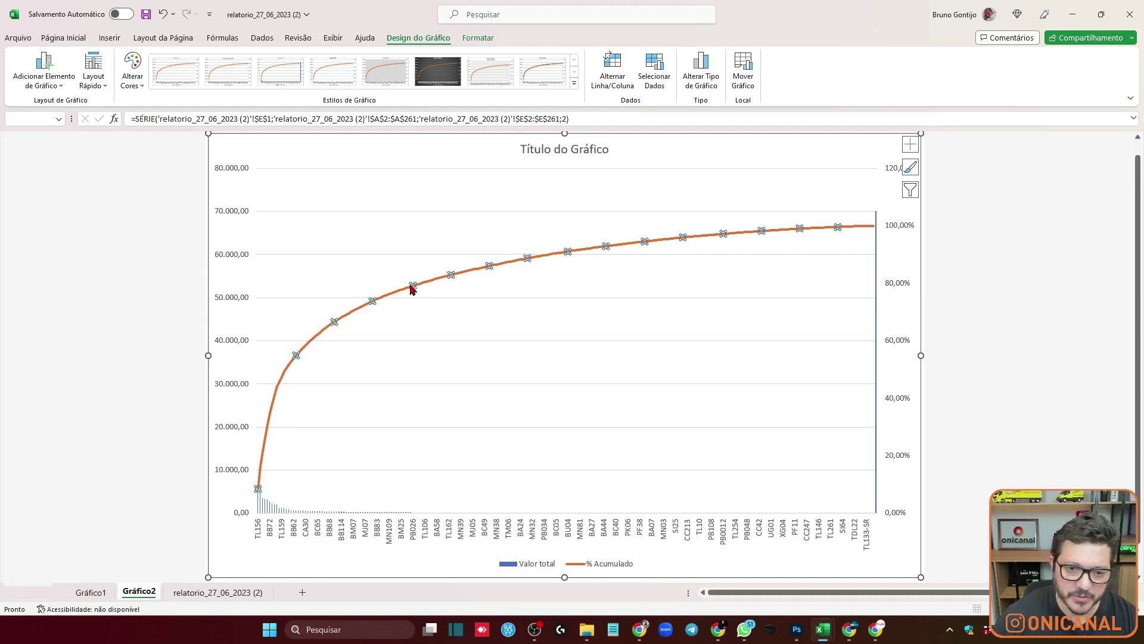
click(91, 591)
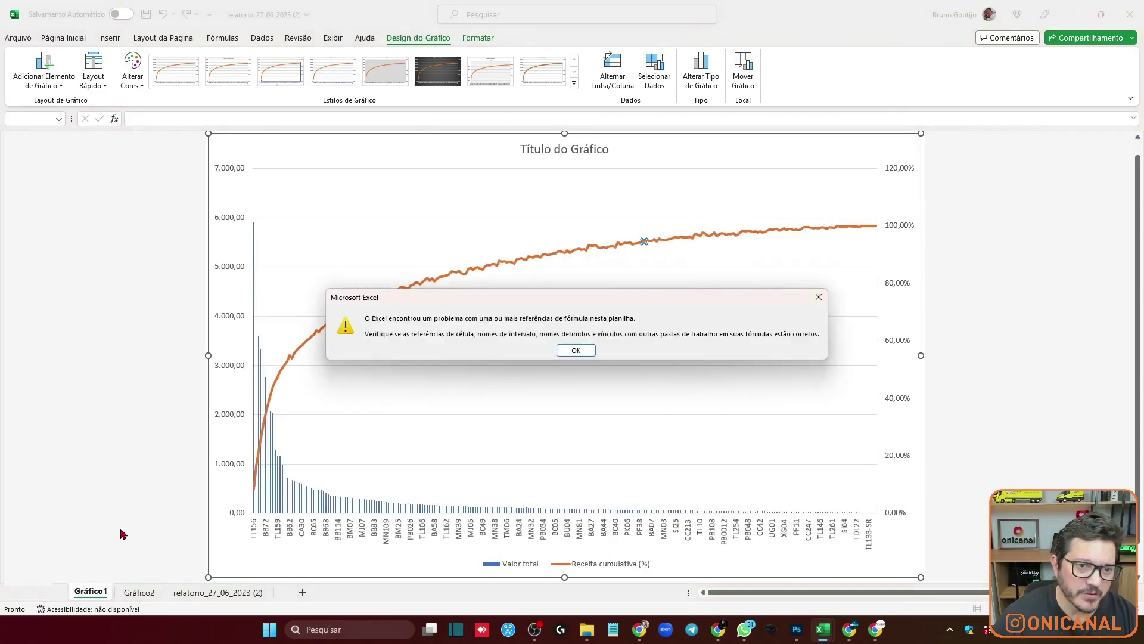
click(567, 352)
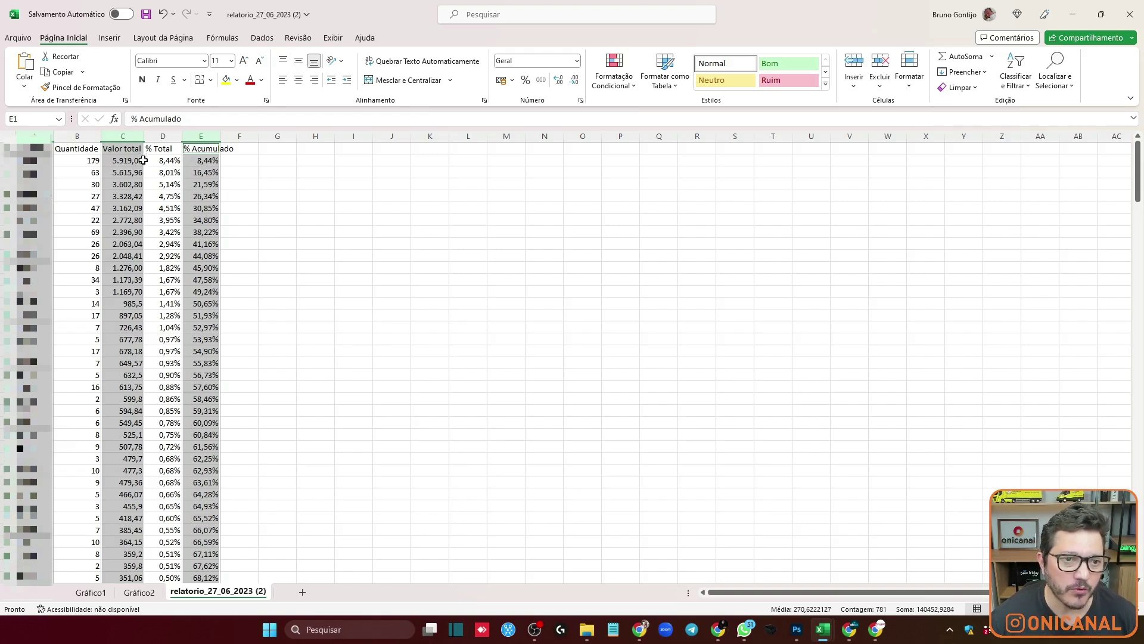
Add a 'Por Faturamento' heading in H2 and select column E rows to count curve A.
click(326, 159)
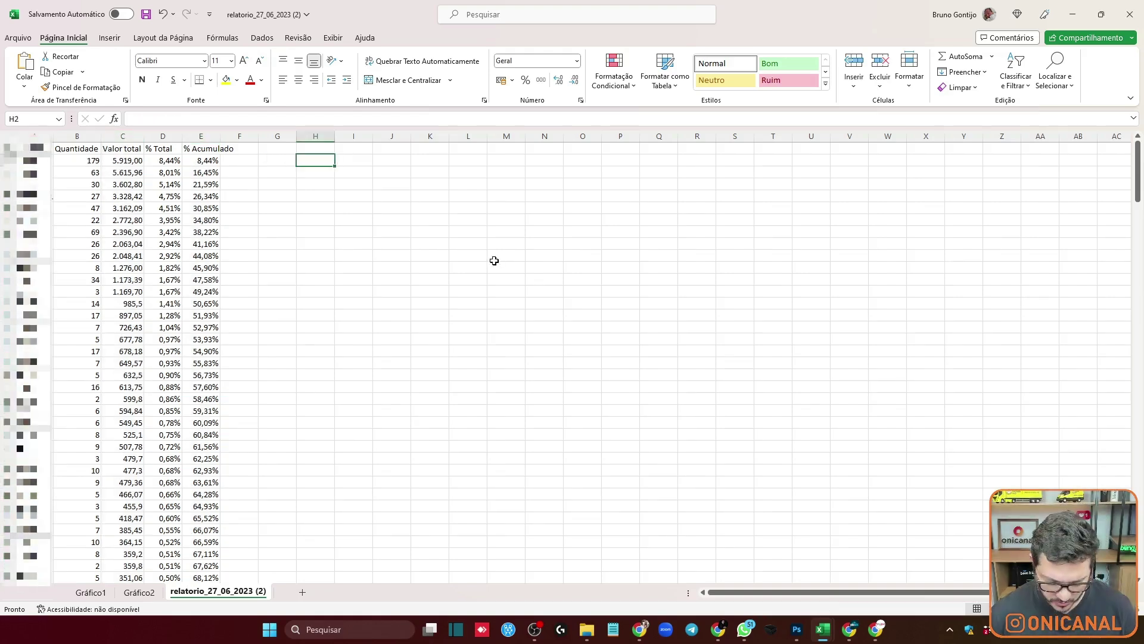
text(Porursamentoo)
key(Return)
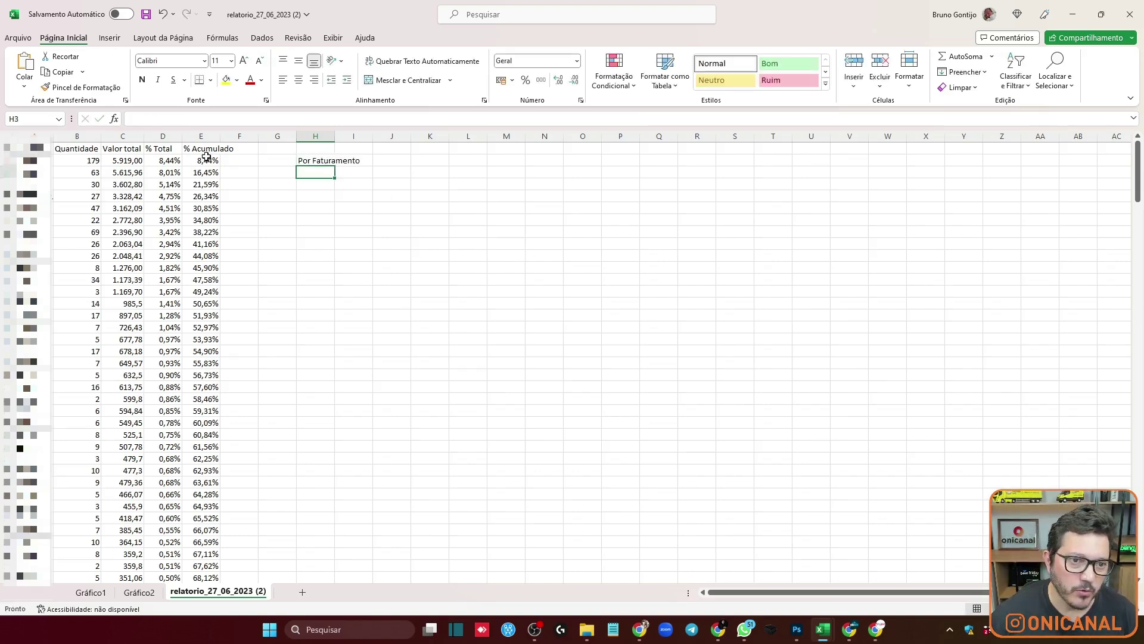
drag(205, 157, 208, 589)
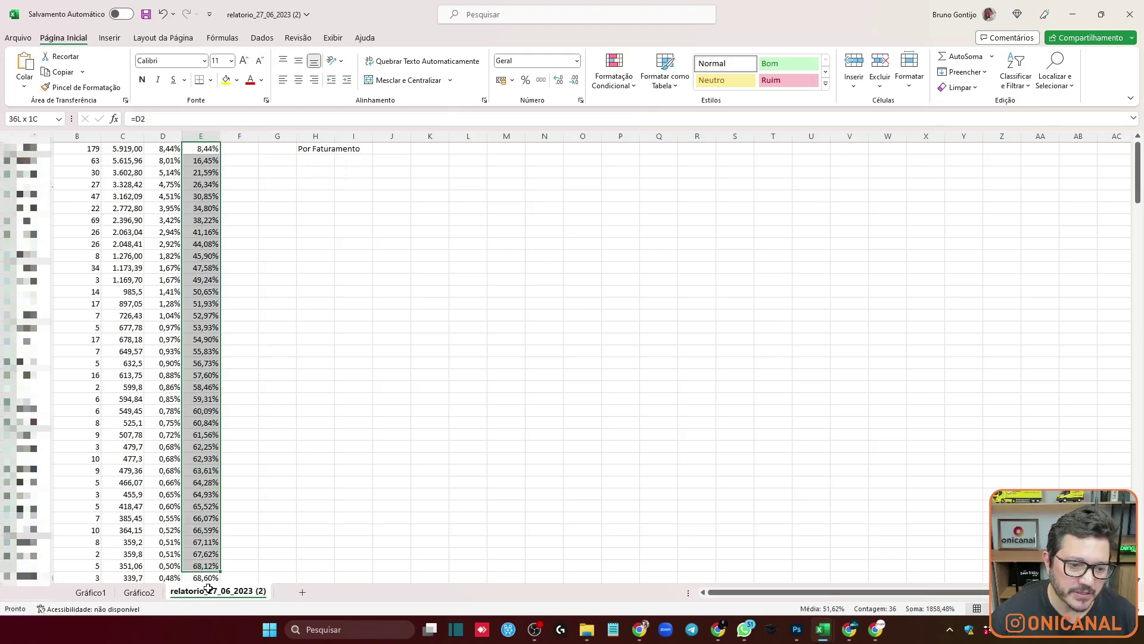
drag(208, 588, 208, 587)
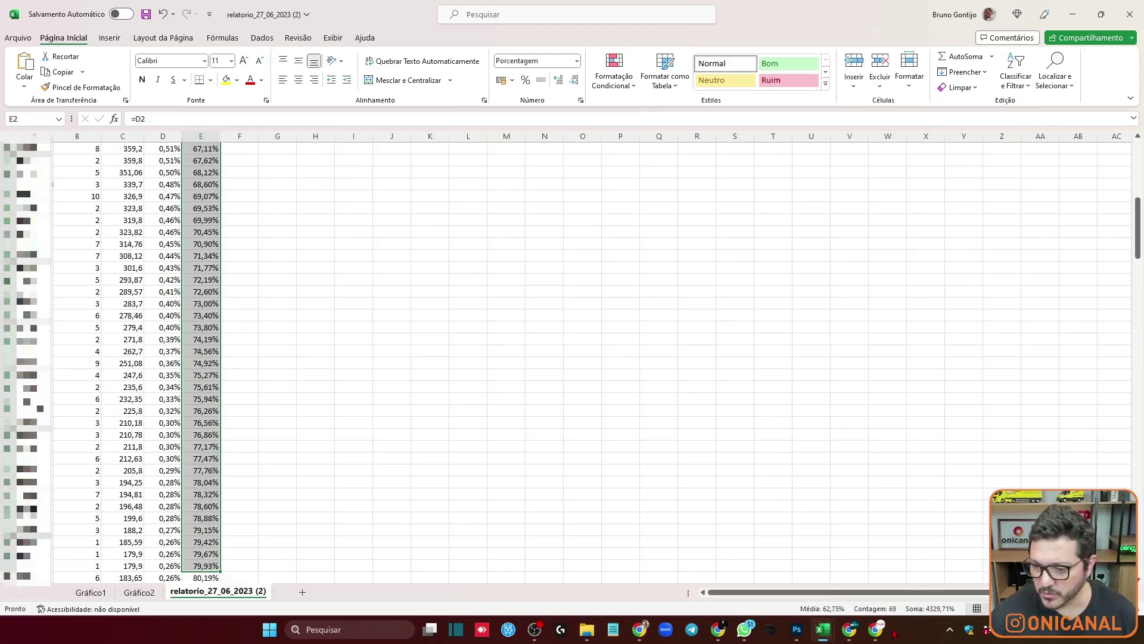
scroll(496, 305, up, 10)
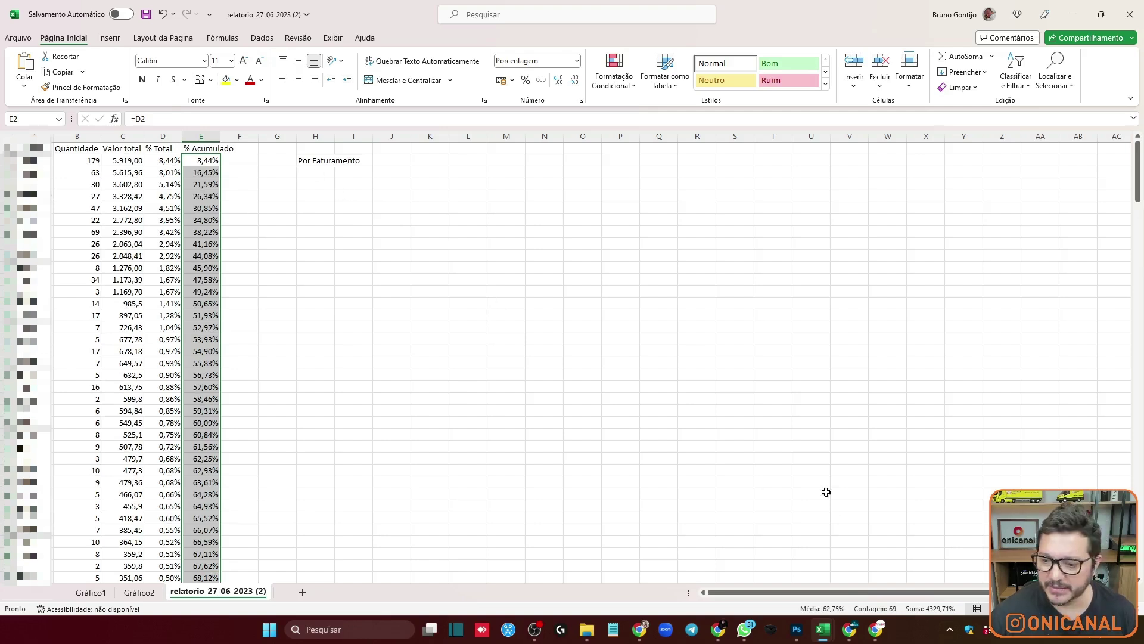
Enter 69 as the curve A count and label H3:H5 Curva A, Curva B, curva C.
click(349, 172)
text(69)
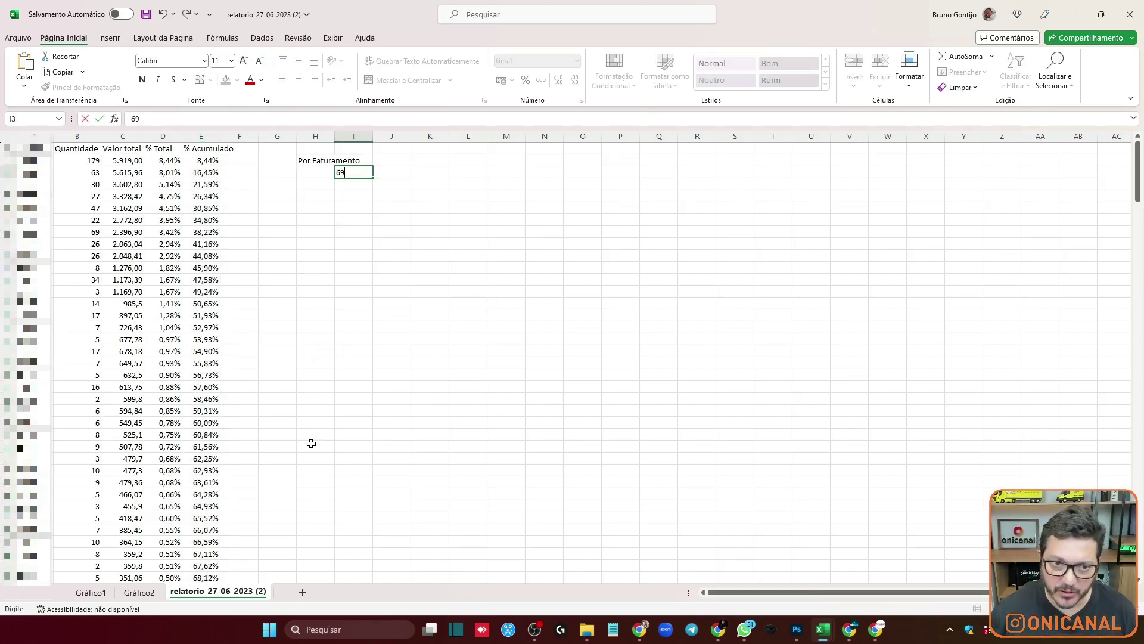
key(Left)
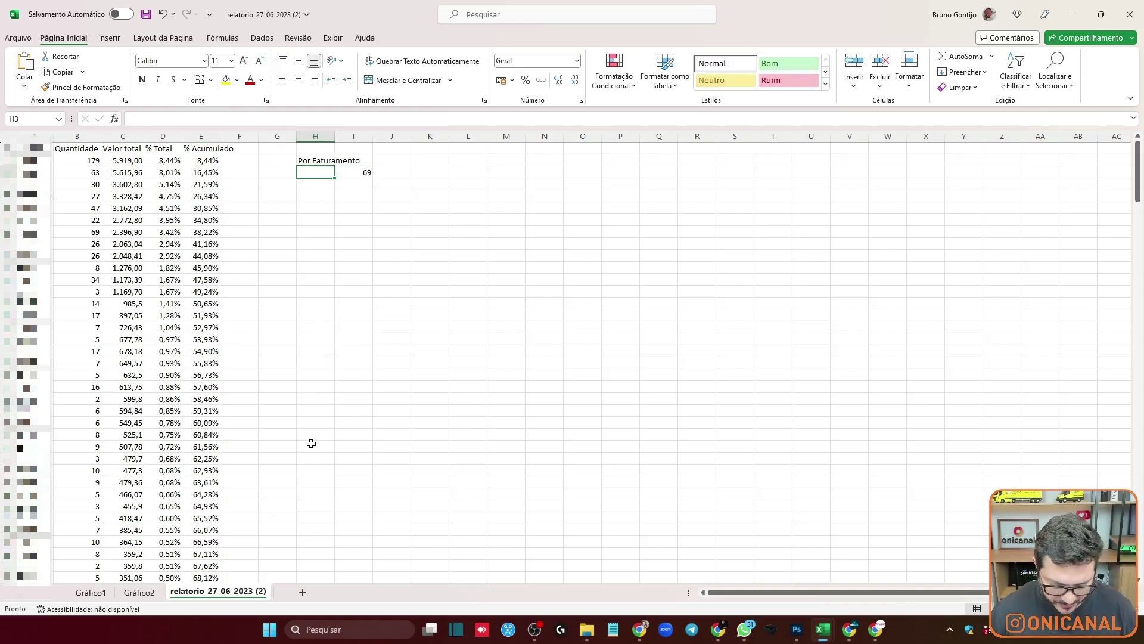
text(Curva A)
key(Return)
text(C)
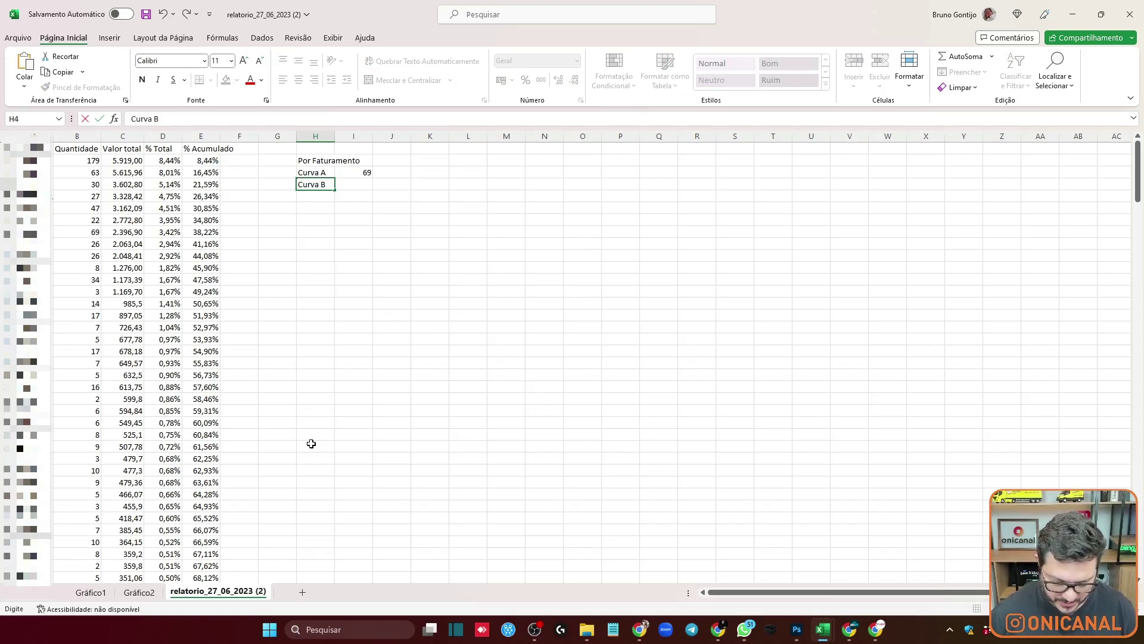
key(Return)
text(urva C)
key(Return)
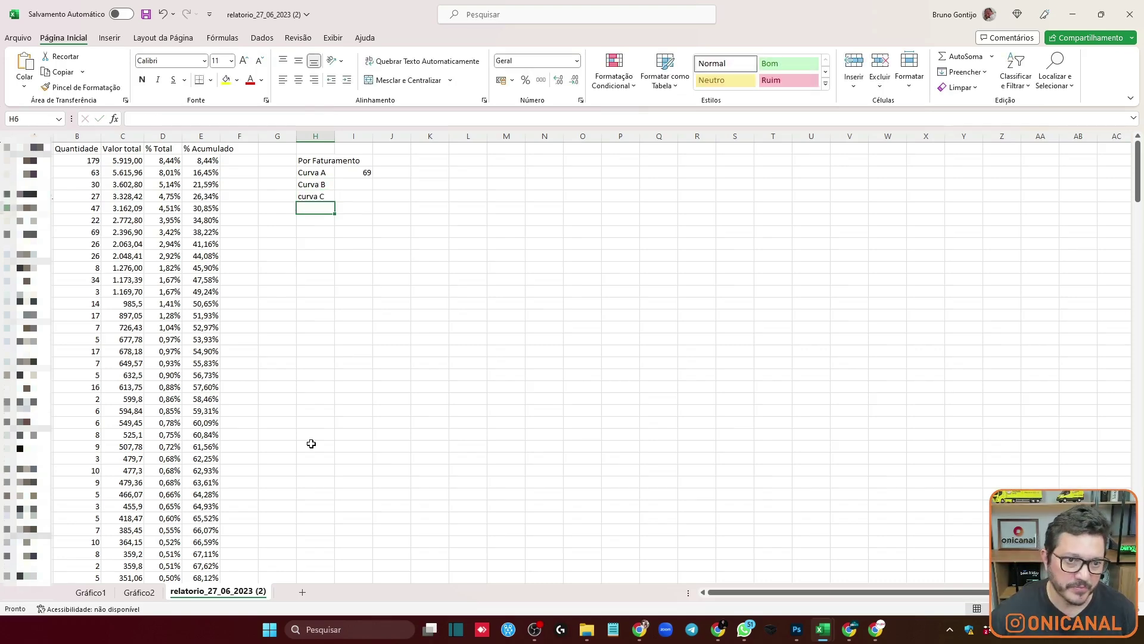
Count the curve B rows in column E and enter 99 beside Curva B.
scroll(278, 402, down, 2)
scroll(241, 322, down, 5)
scroll(241, 321, down, 12)
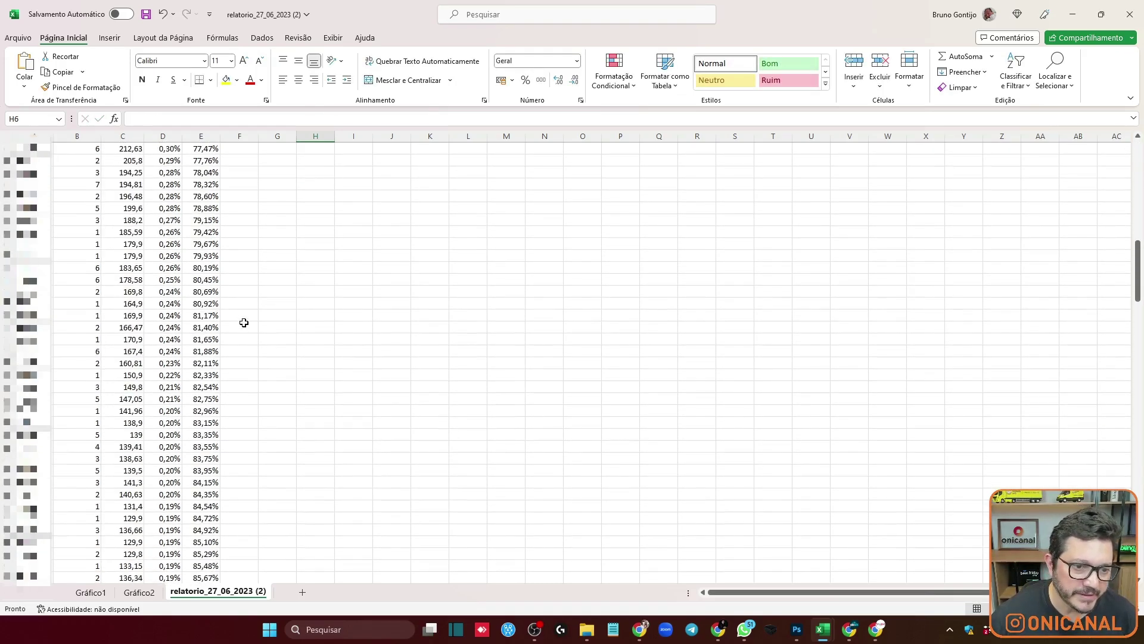
drag(212, 269, 211, 602)
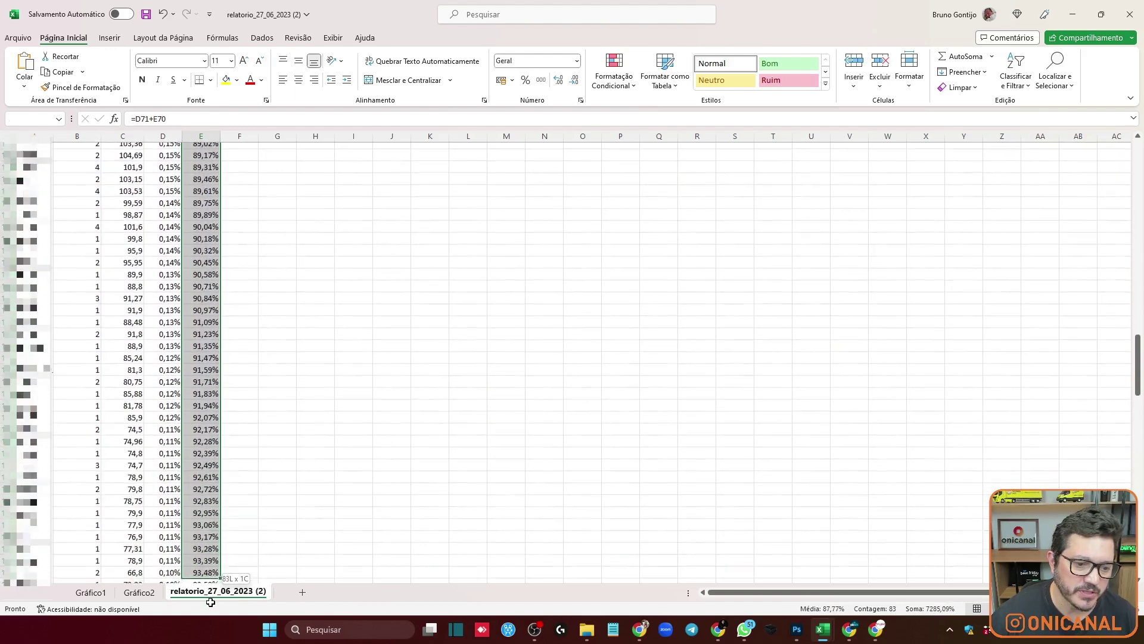
drag(210, 602, 203, 424)
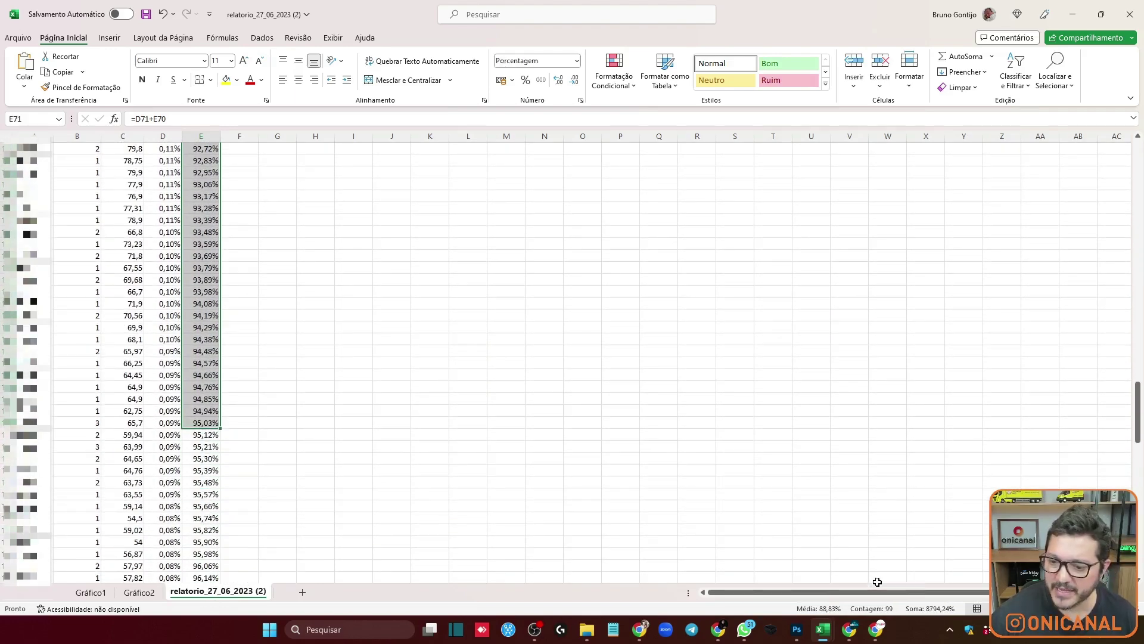
scroll(715, 370, up, 20)
scroll(682, 328, up, 20)
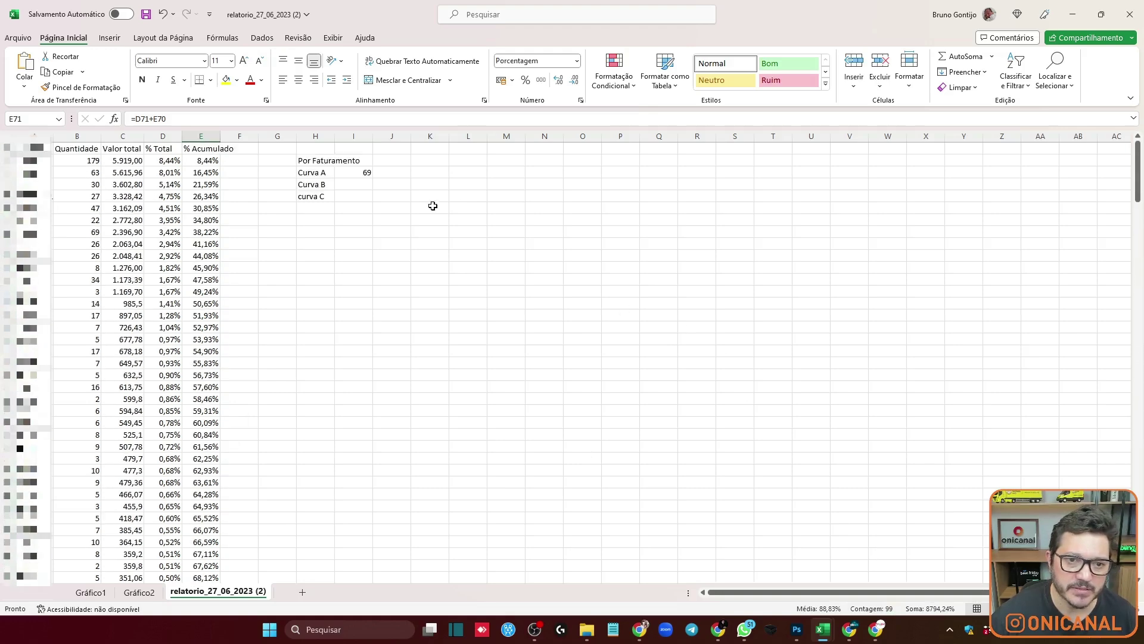
click(367, 181)
text(99)
key(Return)
Enter 92 as the curva C count.
scroll(188, 298, down, 10)
scroll(203, 307, down, 10)
scroll(224, 321, down, 8)
scroll(231, 321, down, 10)
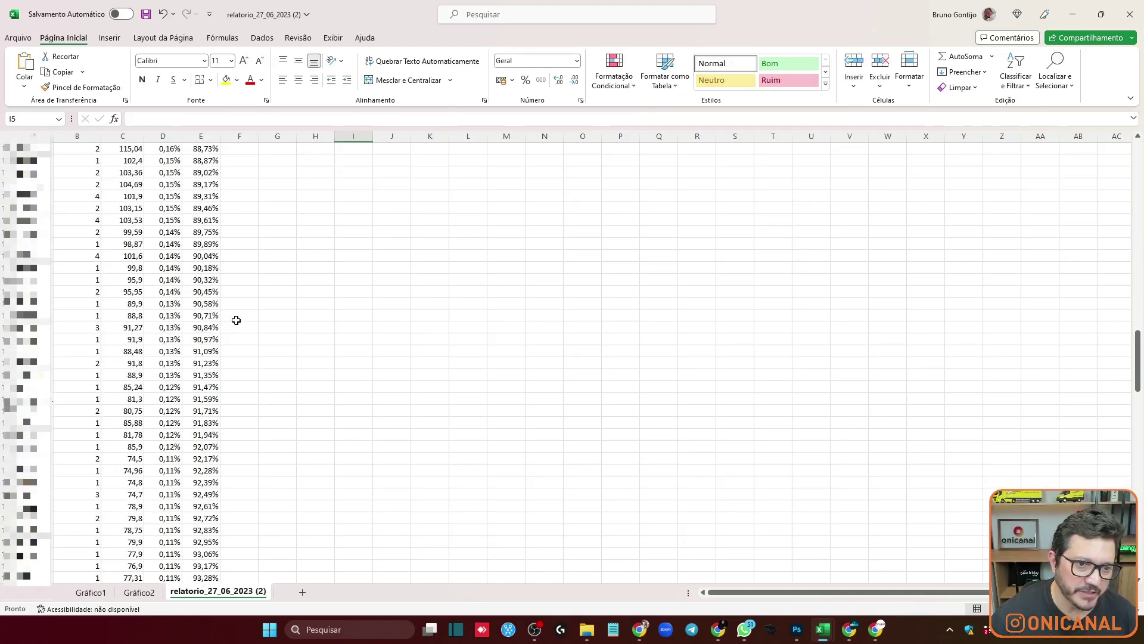
scroll(262, 322, down, 3)
scroll(325, 375, up, 10)
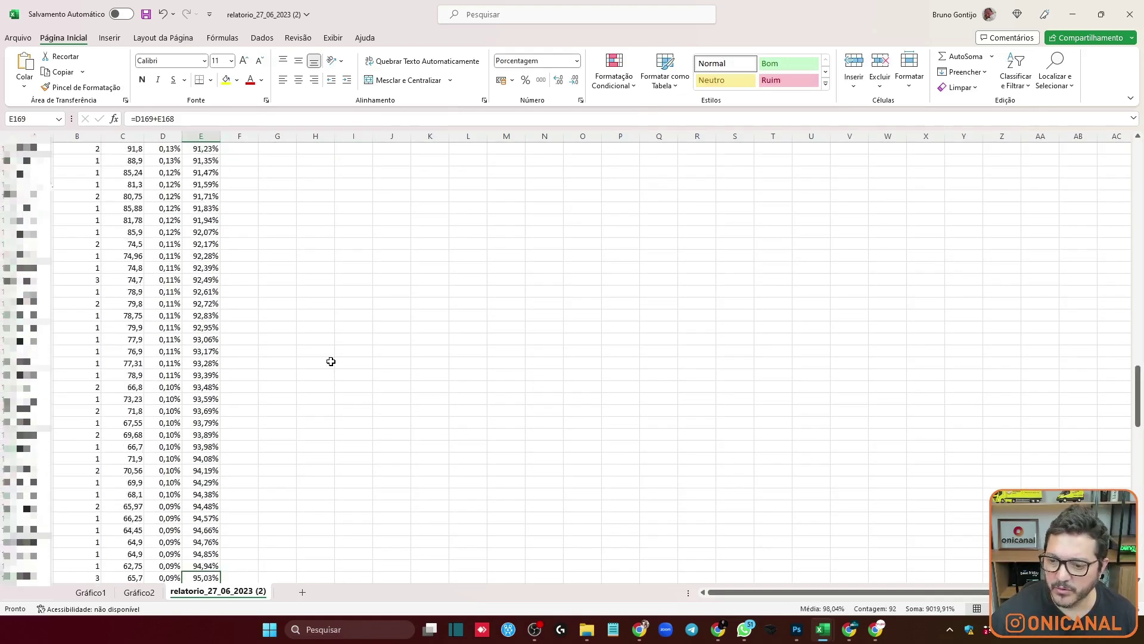
scroll(330, 361, up, 20)
click(348, 197)
text(92)
key(Return)
Label H6 'Total' and select the cell beside it.
key(Left)
text(Total)
key(Return)
key(Up)
key(Up)
key(Right)
key(Down)
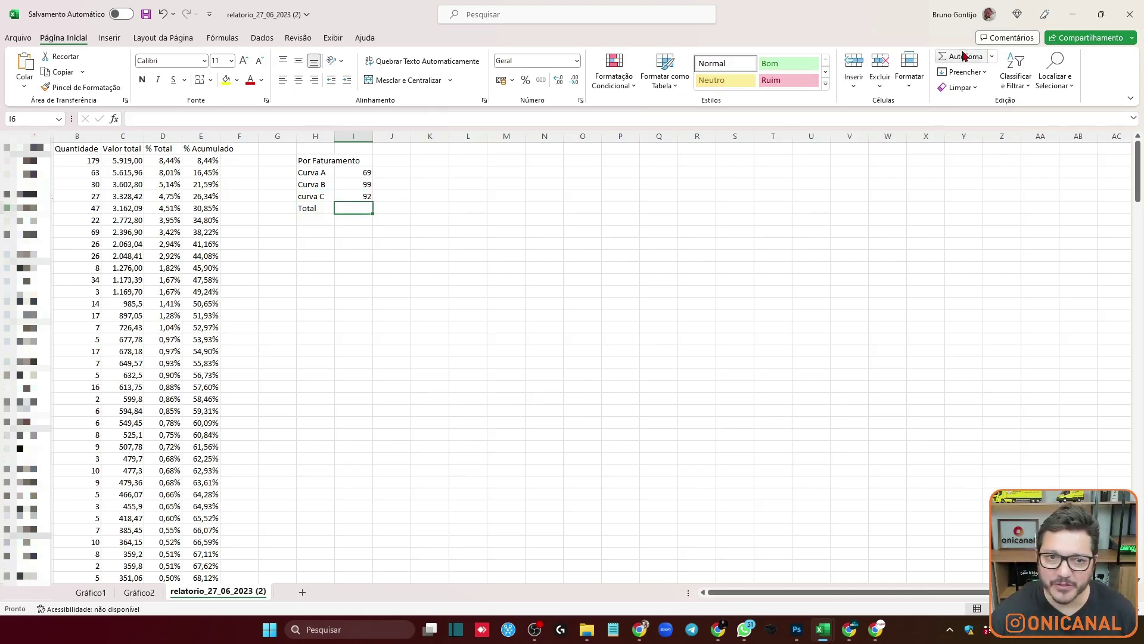
AutoSum the curve counts to 260 in I6 and enter =I3/$I$6 beside Curva A.
click(959, 56)
key(Return)
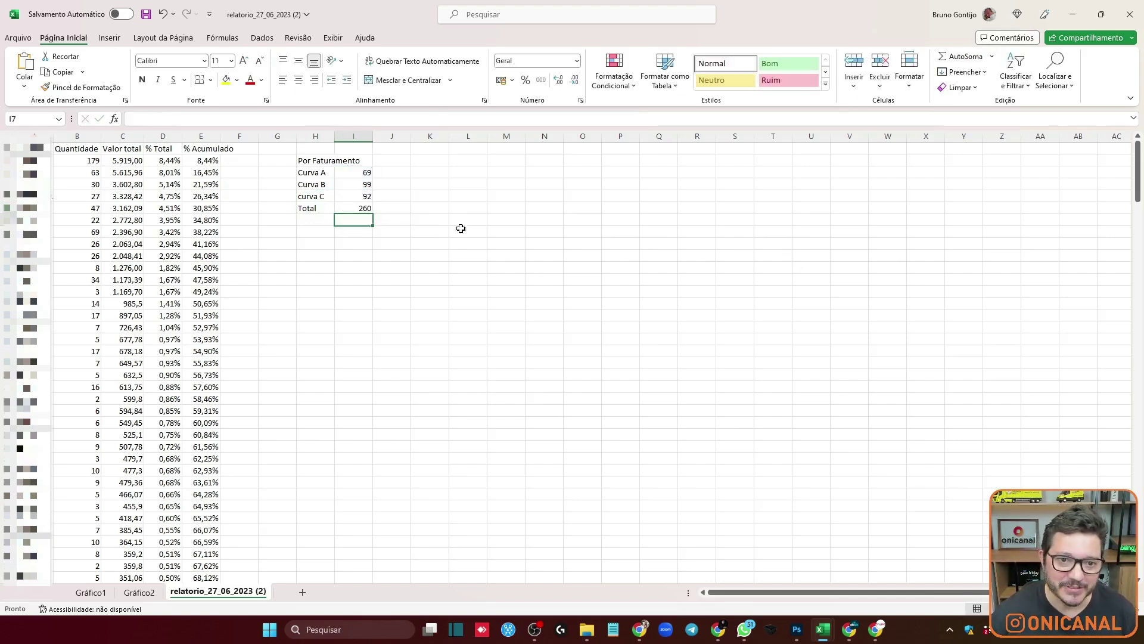
click(391, 173)
text(=)
click(353, 173)
text(/)
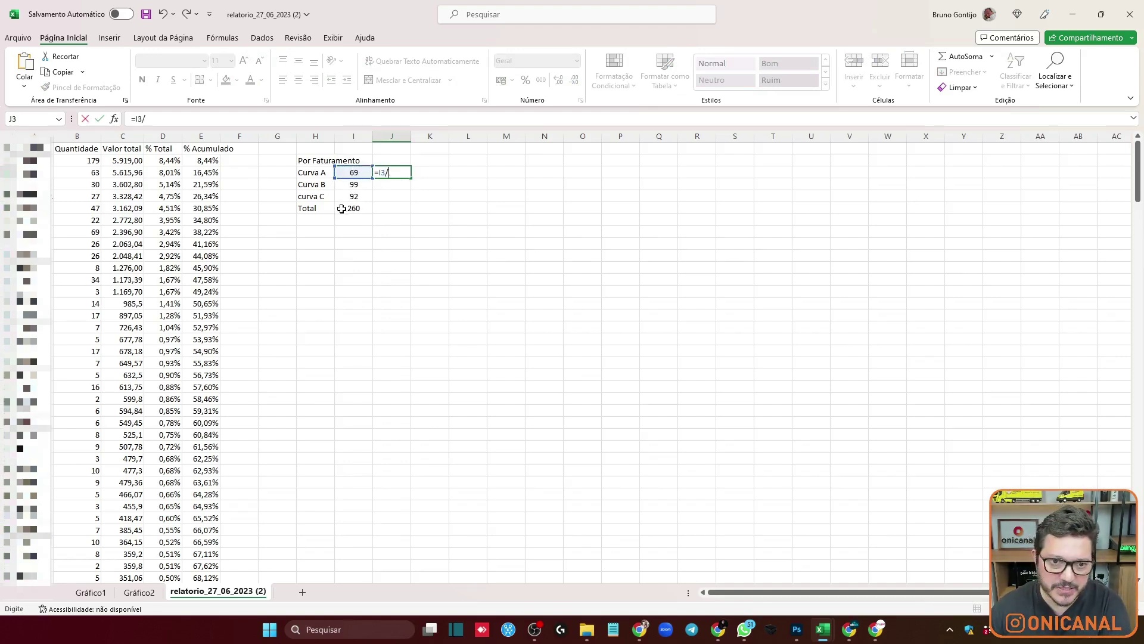
click(343, 208)
key(F4)
key(Return)
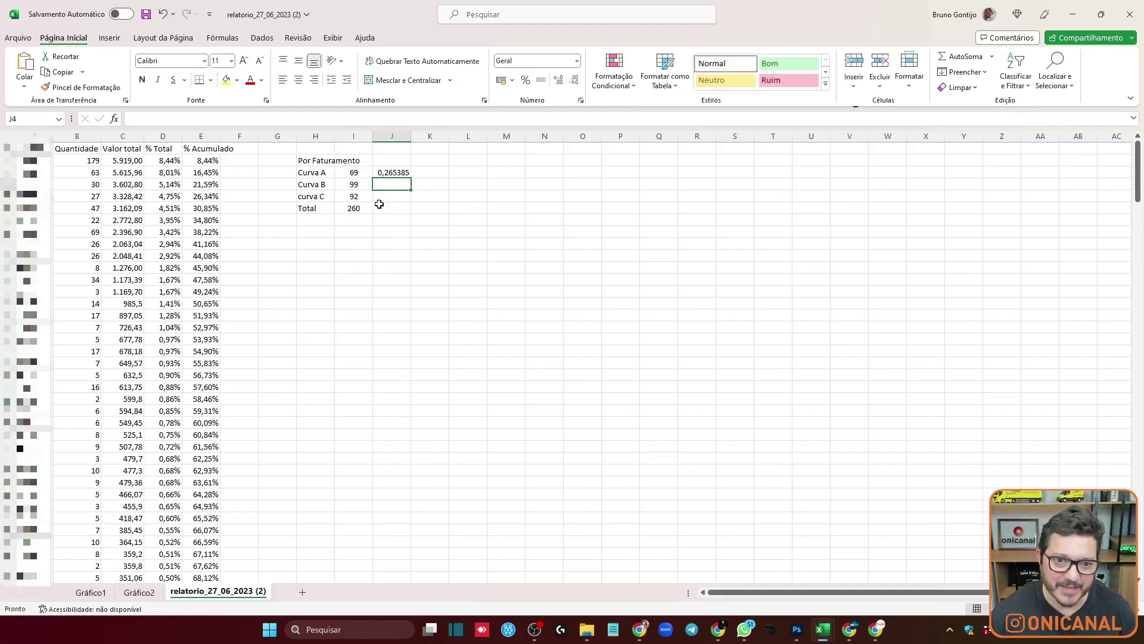
Fill the share formula down to curva C and format J3:J5 as Porcentagem.
click(410, 172)
drag(411, 177, 411, 202)
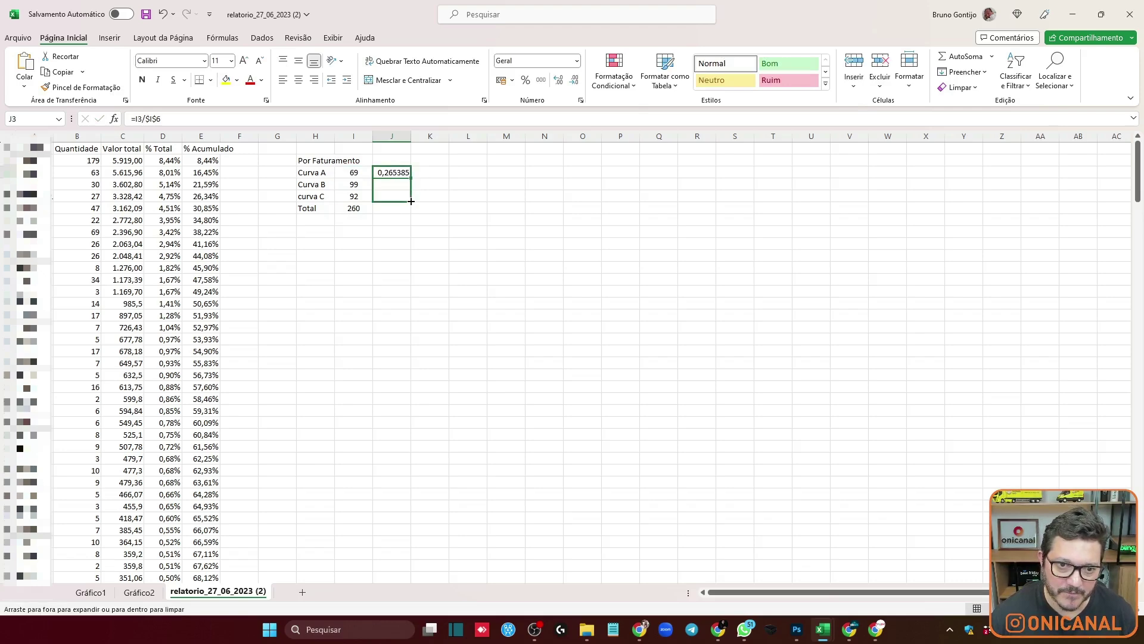
right_click(391, 185)
click(471, 477)
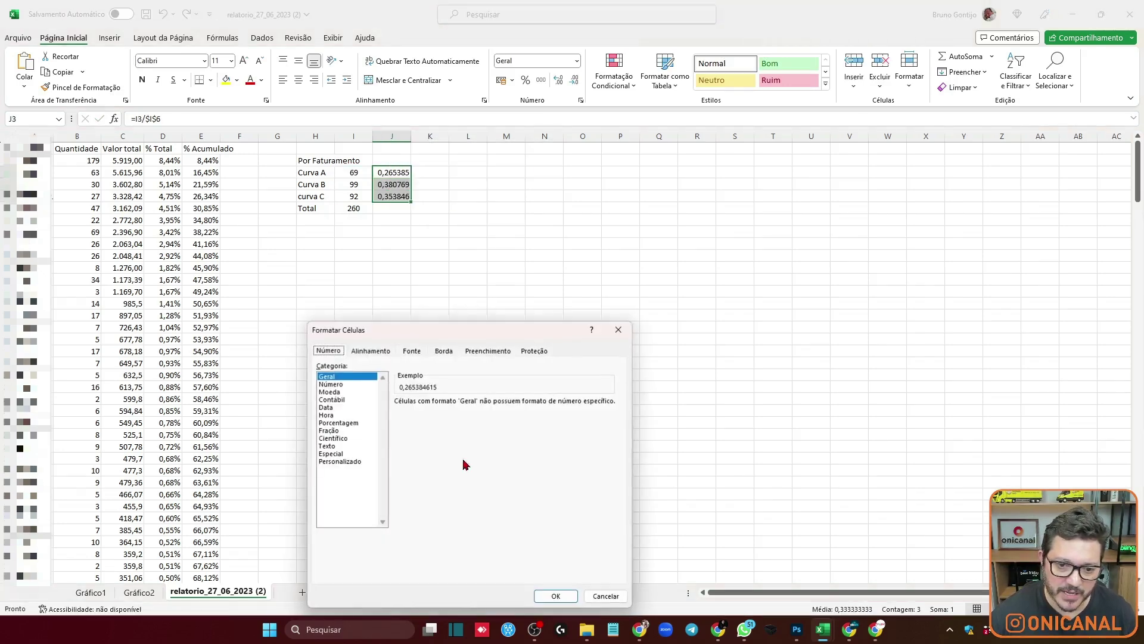
click(346, 423)
click(556, 596)
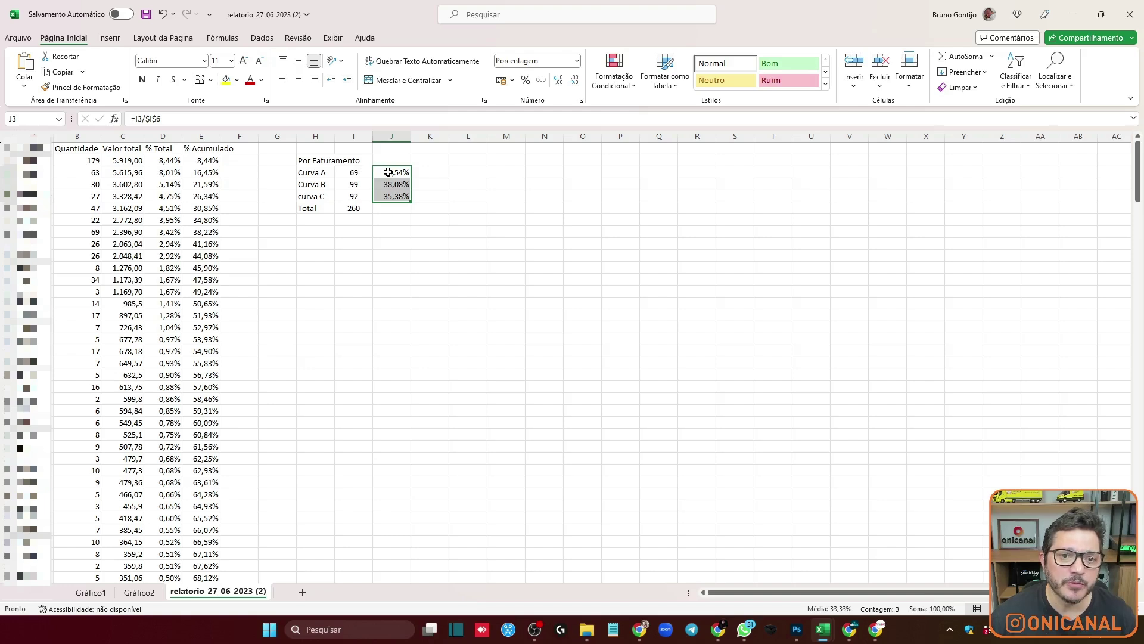
click(434, 172)
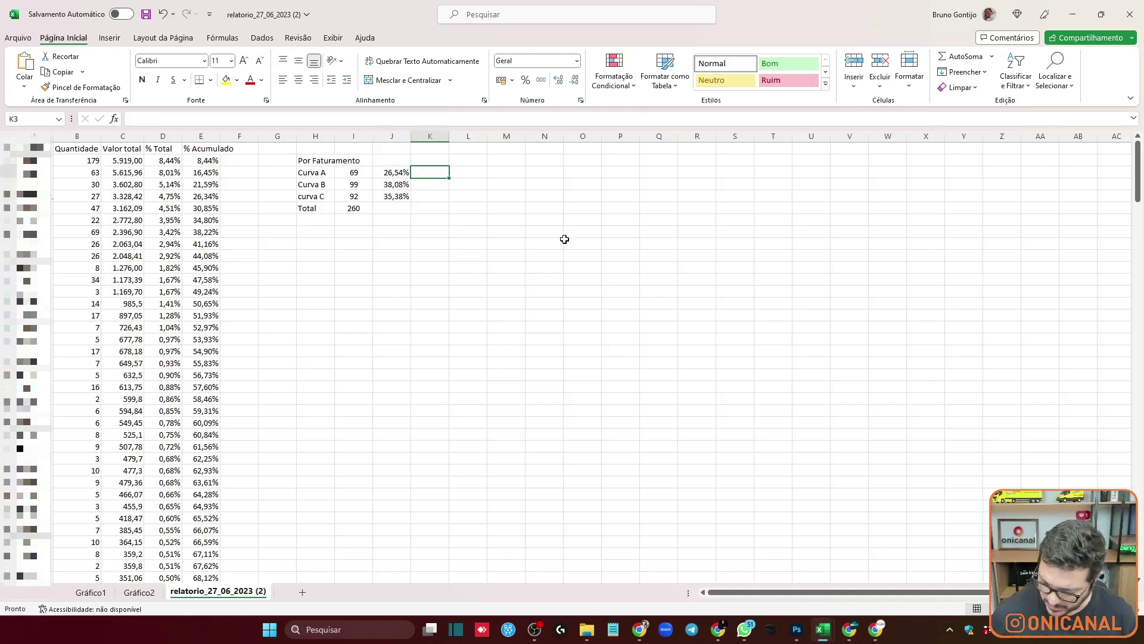
Enter 20%, 50% and 50% in K3:K5 and select them to check their sum.
text(20)
key(Return)
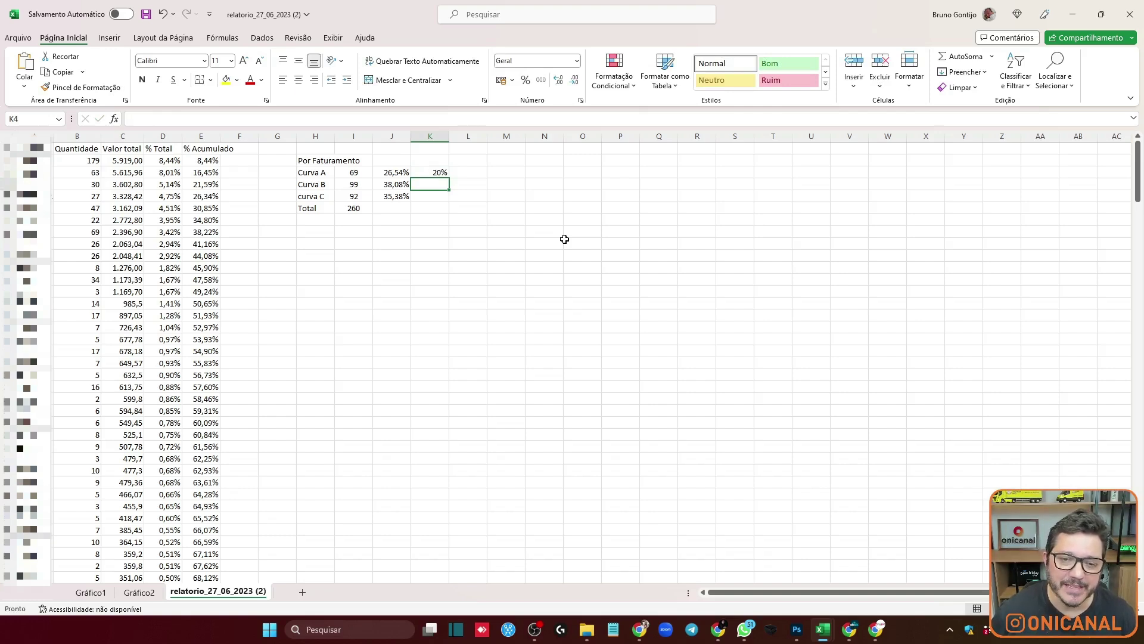
text(50)
key(Return)
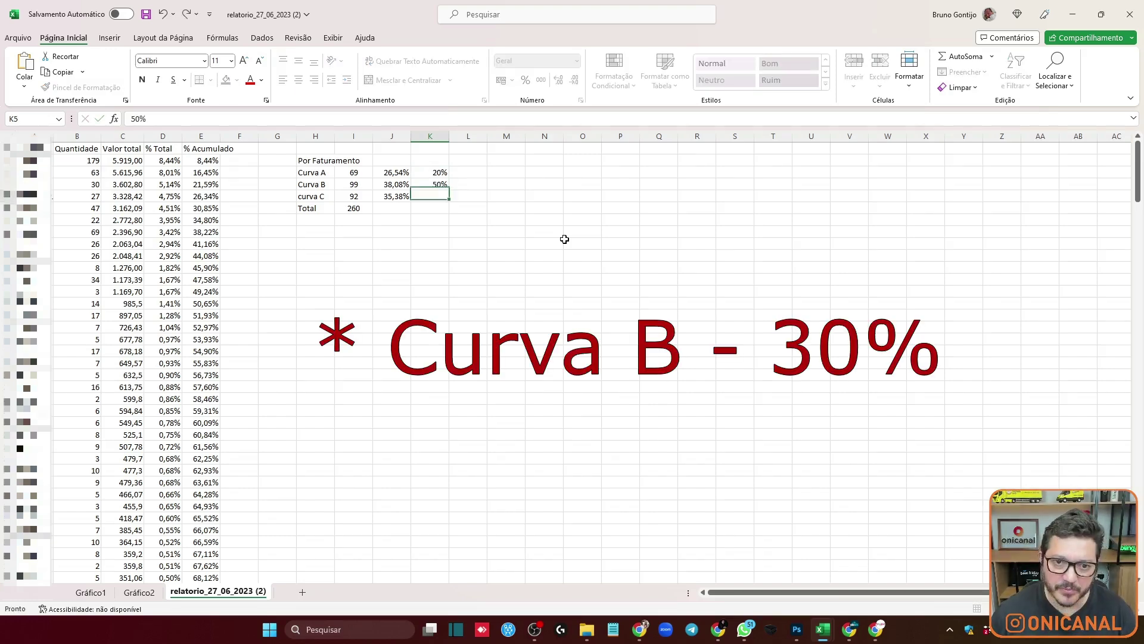
text(50%)
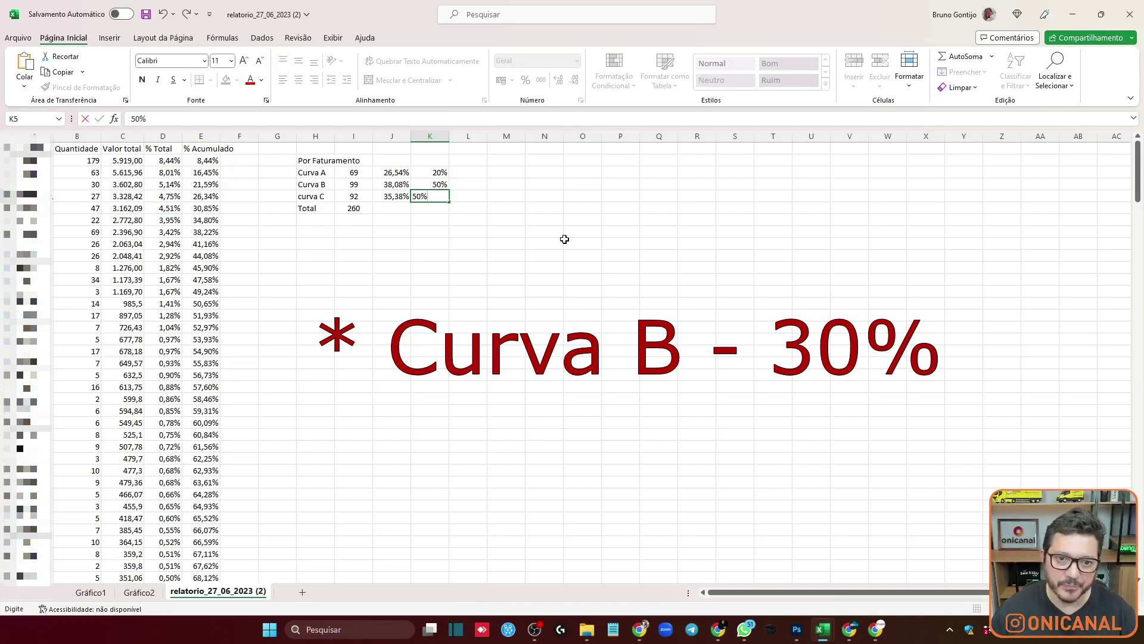
key(Return)
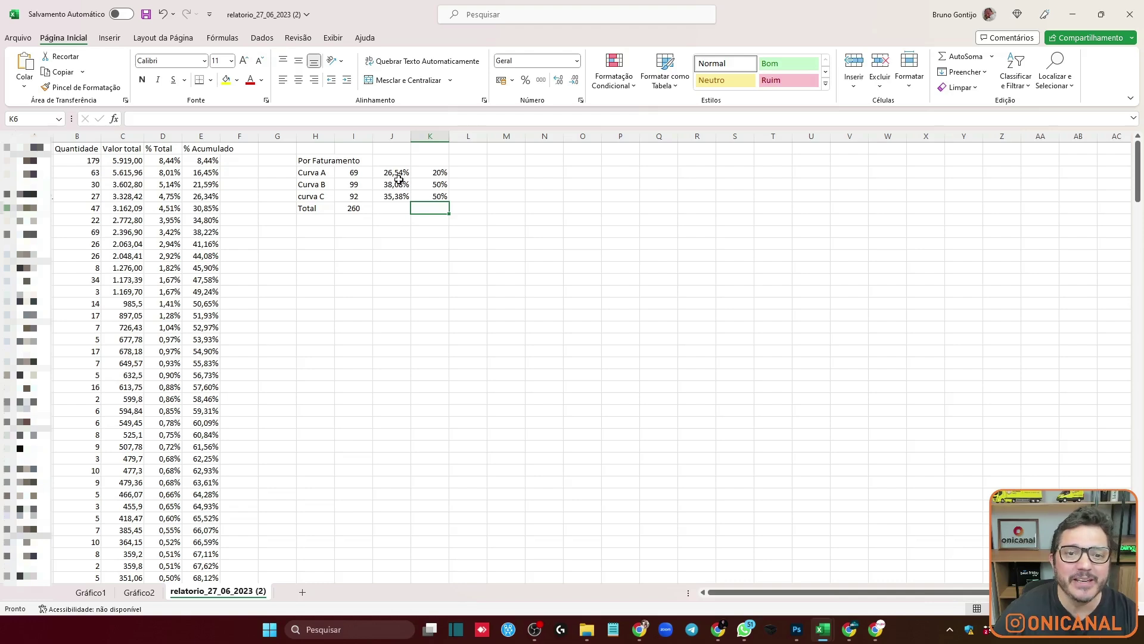
drag(426, 176, 427, 197)
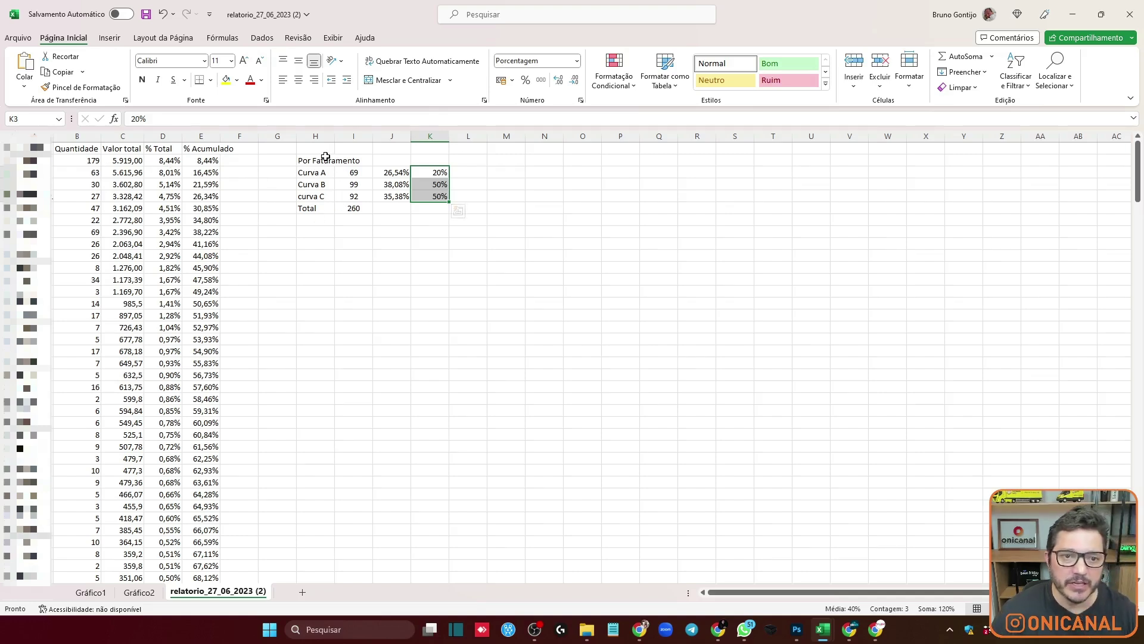
Copy the Por Faturamento table below, retitle it 'Por Itens' and clear its counts.
drag(319, 161, 352, 209)
key(ctrl+c)
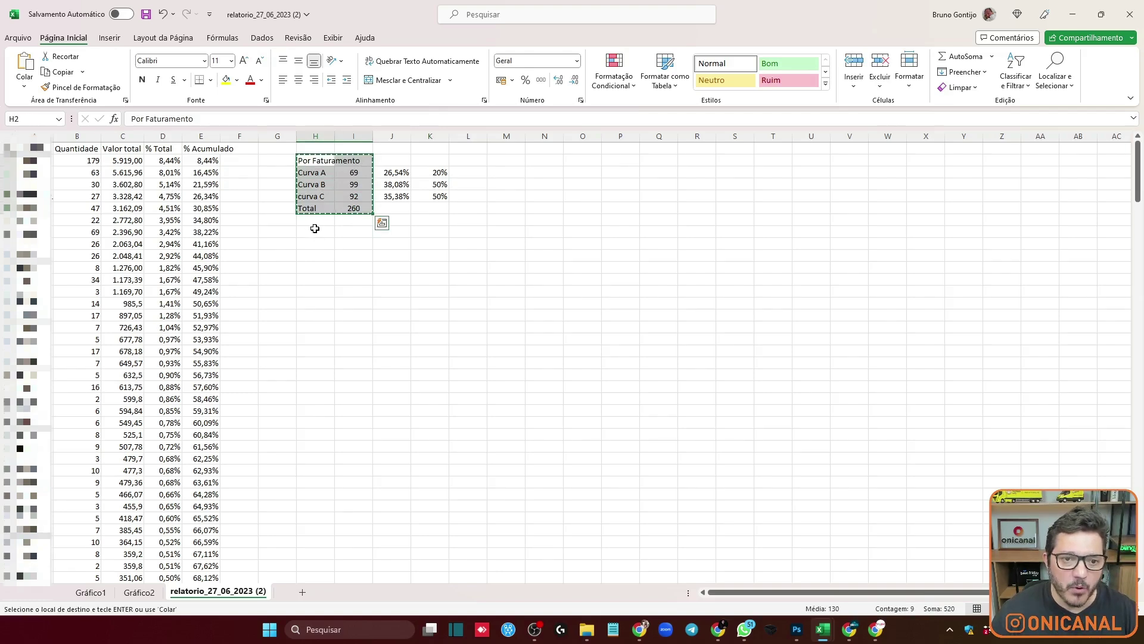
click(313, 232)
key(ctrl+v)
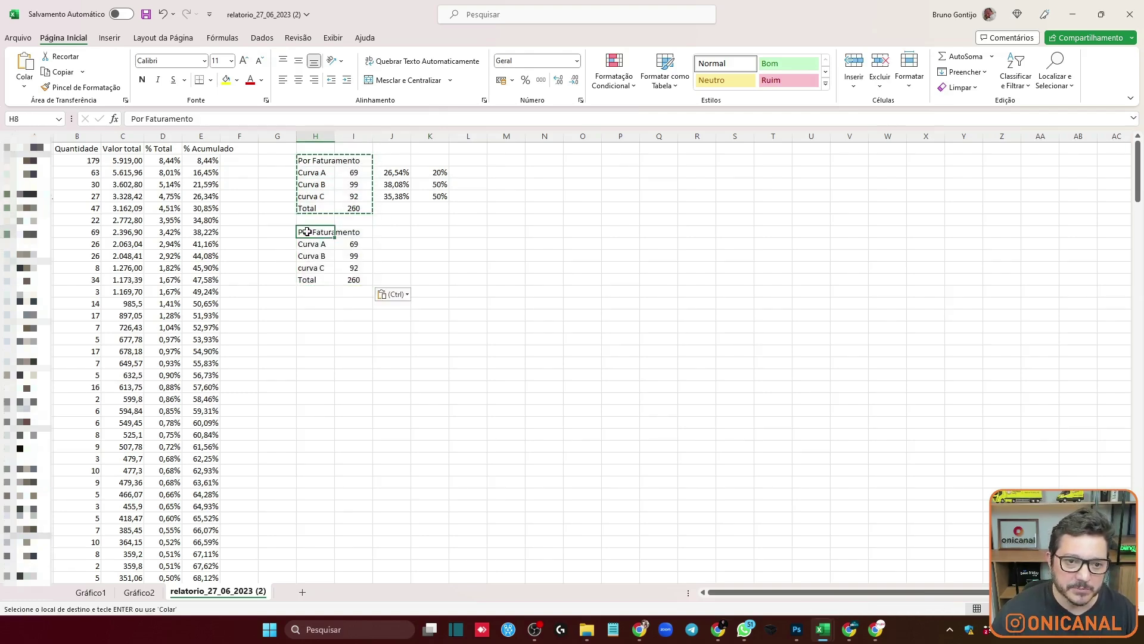
text(Por Itens)
drag(354, 244, 354, 280)
key(Delete)
Delete the % Total and % Acumulado columns.
click(200, 208)
drag(176, 136, 203, 136)
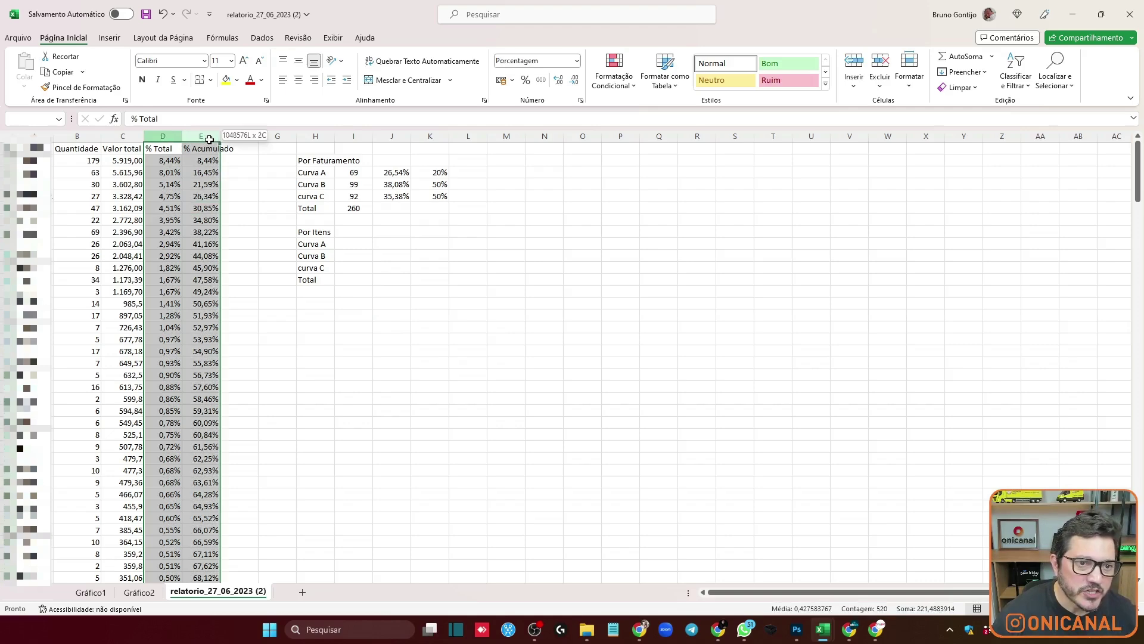
right_click(204, 217)
click(222, 353)
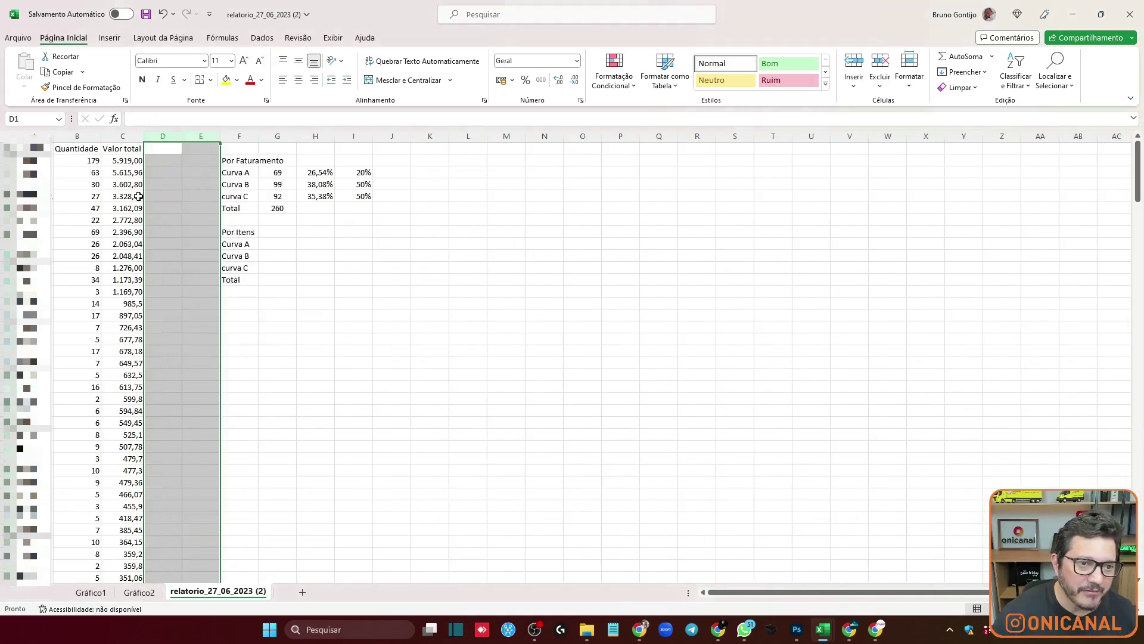
AutoSum the Quantidade column below the last item, giving 1140.
scroll(120, 176, down, 10)
scroll(137, 209, down, 10)
scroll(167, 238, down, 10)
scroll(196, 249, down, 10)
scroll(202, 251, down, 10)
scroll(131, 248, up, 8)
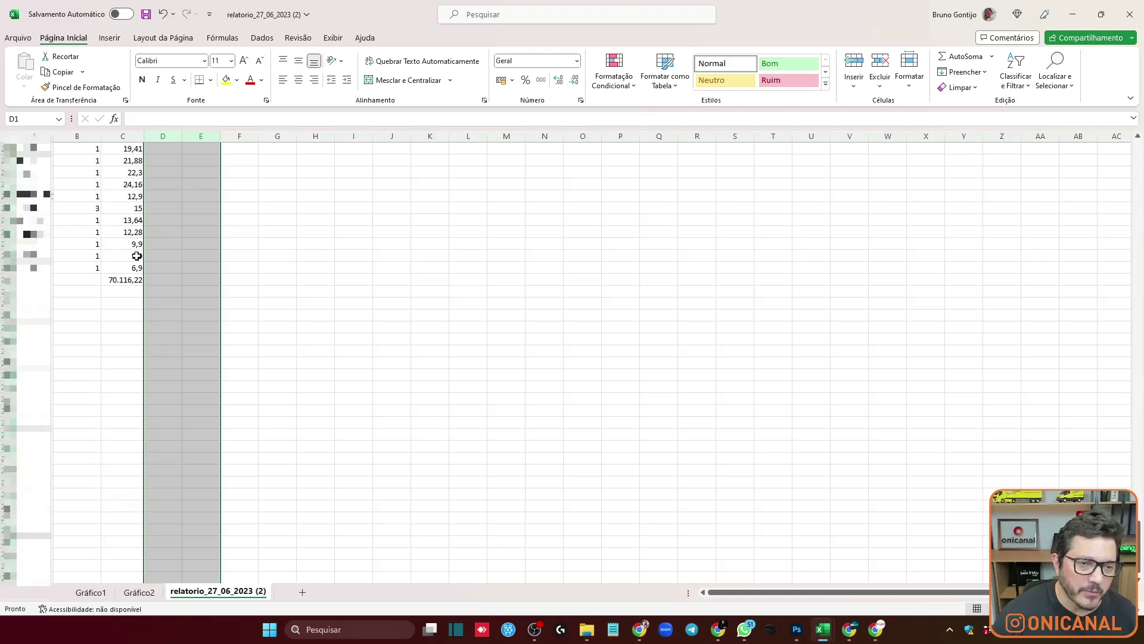
scroll(131, 298, up, 6)
click(89, 455)
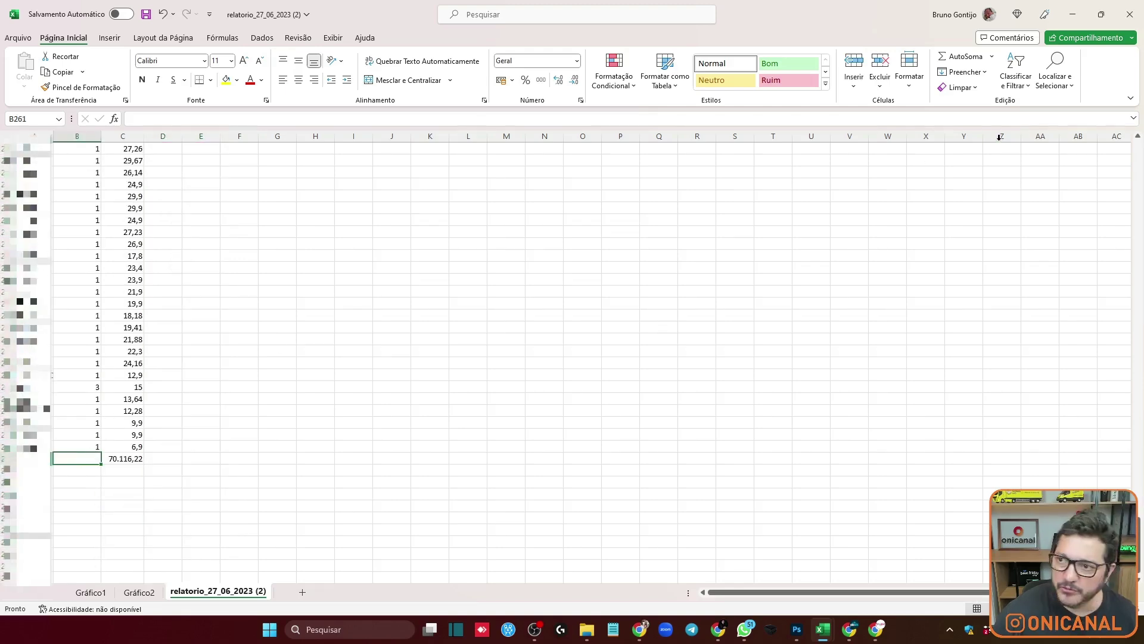
click(960, 56)
key(Return)
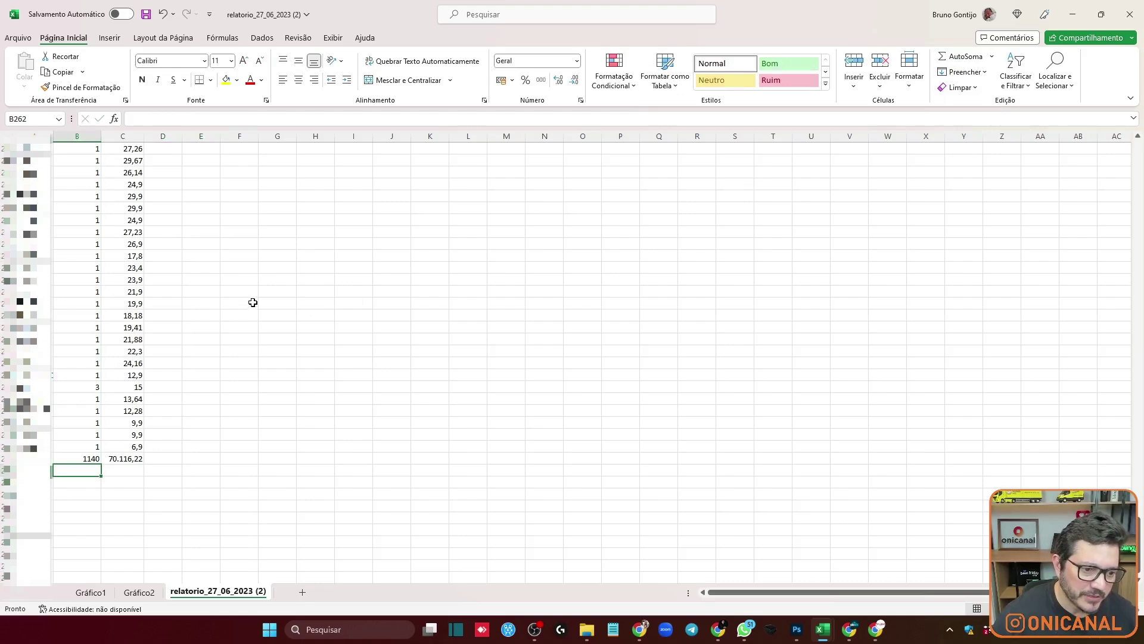
Enter =B2/$B$261 in D2 for the first item's share of total quantity.
scroll(290, 283, up, 20)
scroll(290, 283, up, 20)
click(154, 157)
text(=)
click(72, 161)
text(/)
scroll(97, 317, down, 13)
scroll(97, 317, down, 5)
scroll(99, 316, down, 5)
scroll(101, 316, down, 4)
scroll(108, 319, down, 2)
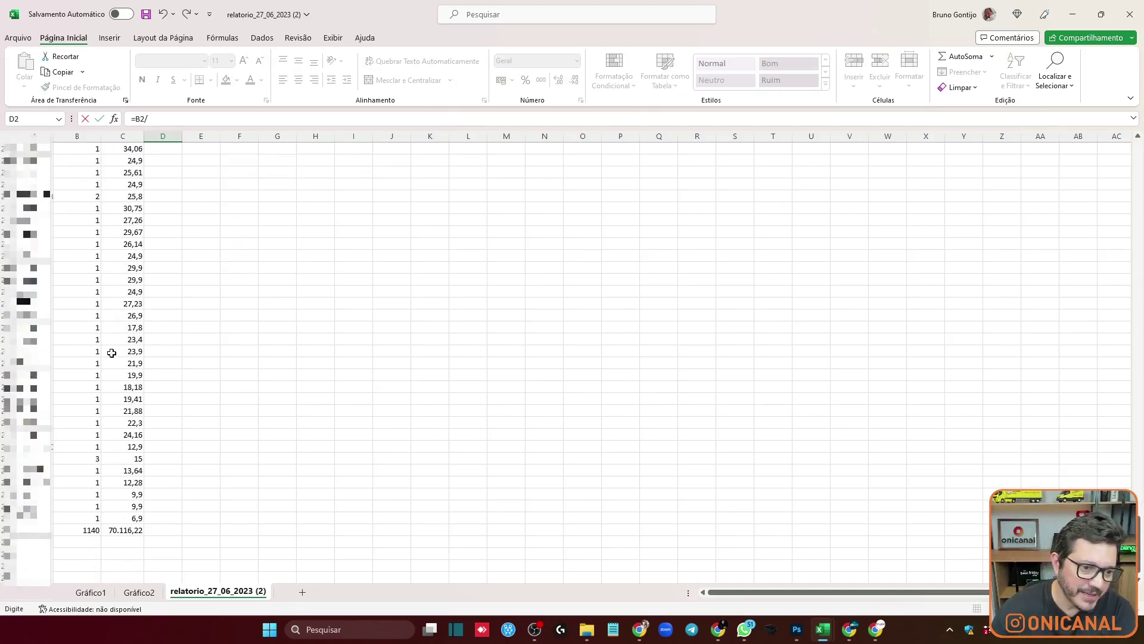
click(84, 529)
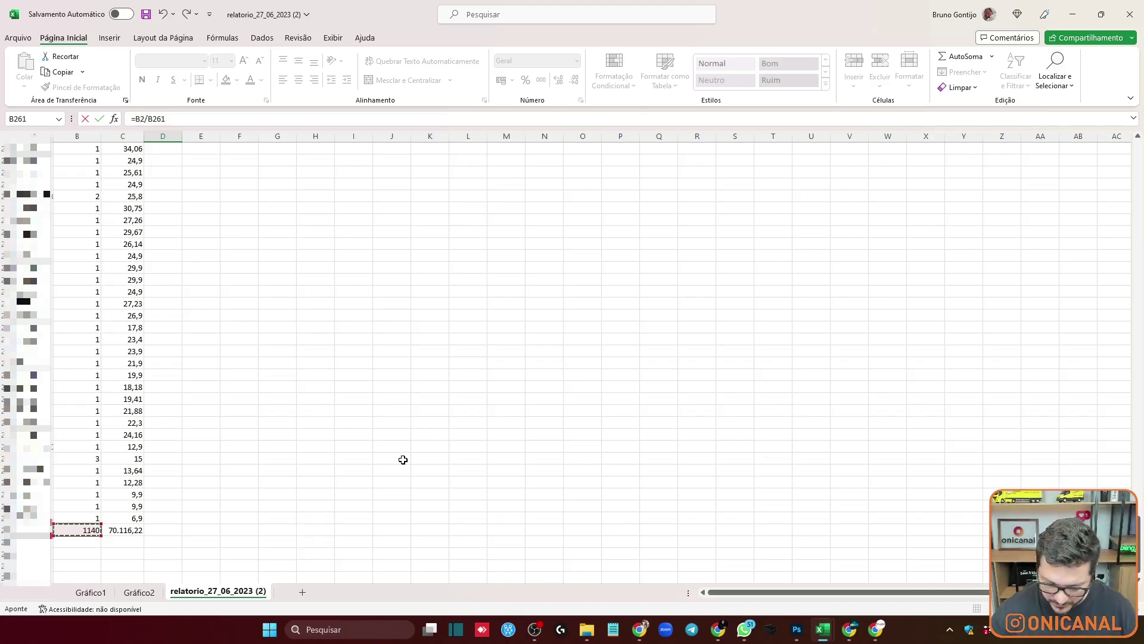
key(F4)
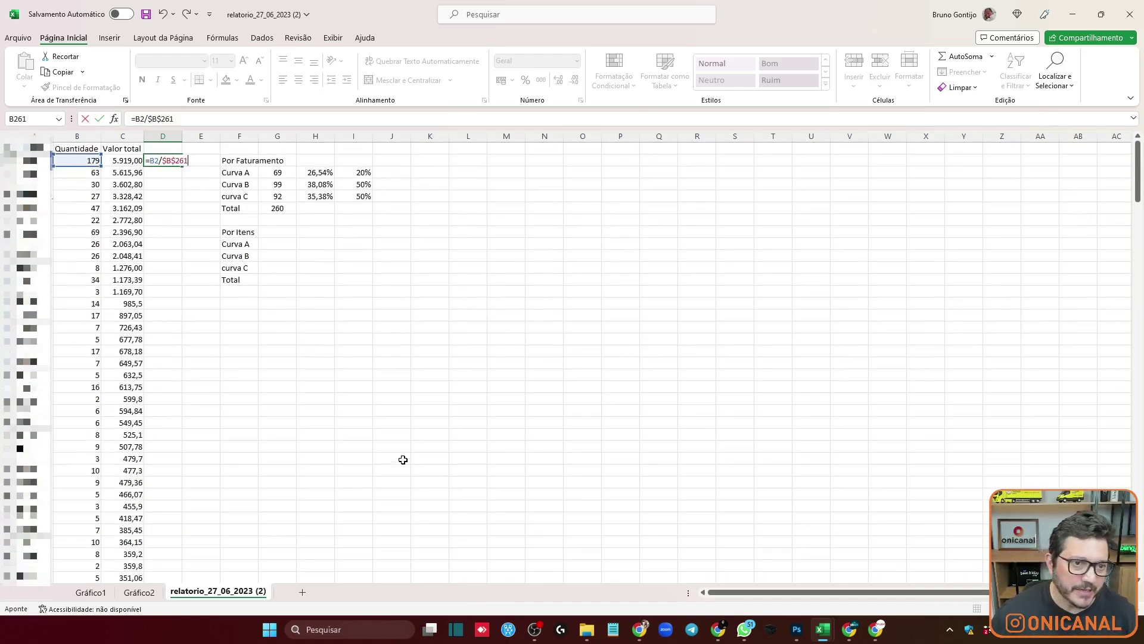
key(Return)
Format column D as Porcentagem and fill the share formula down all item rows.
right_click(169, 136)
click(263, 311)
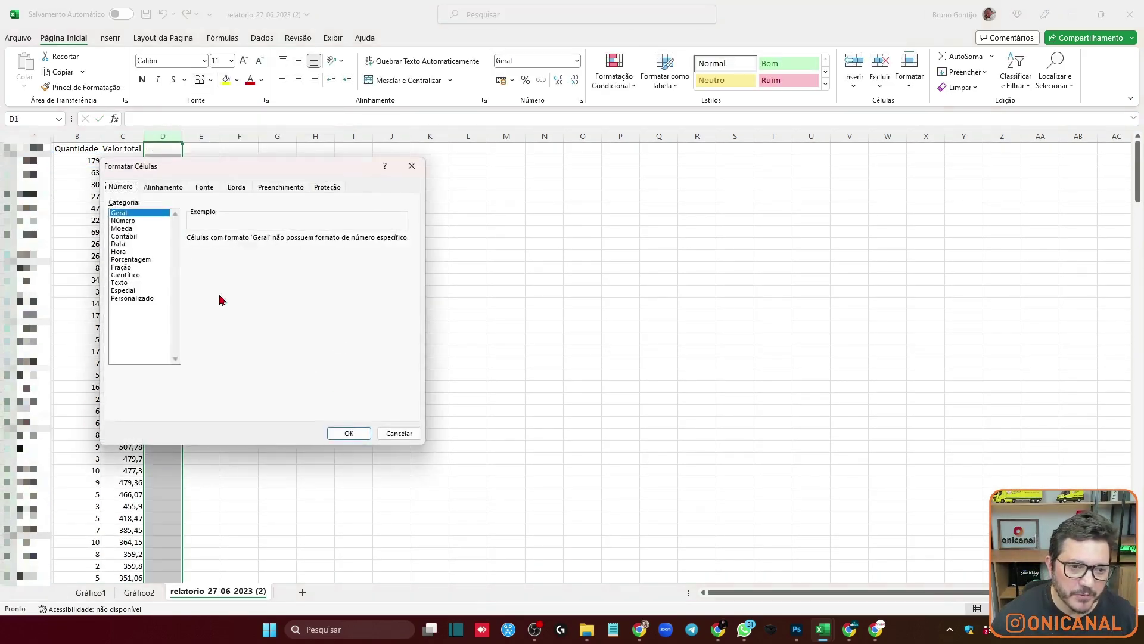
click(138, 253)
click(142, 260)
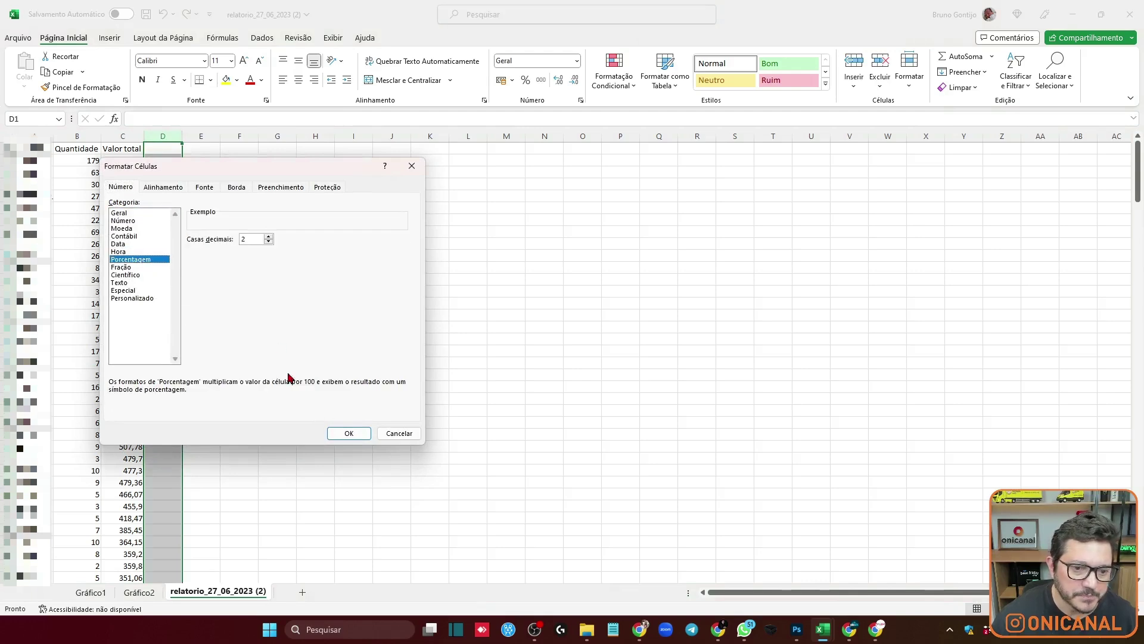
key(Return)
click(174, 161)
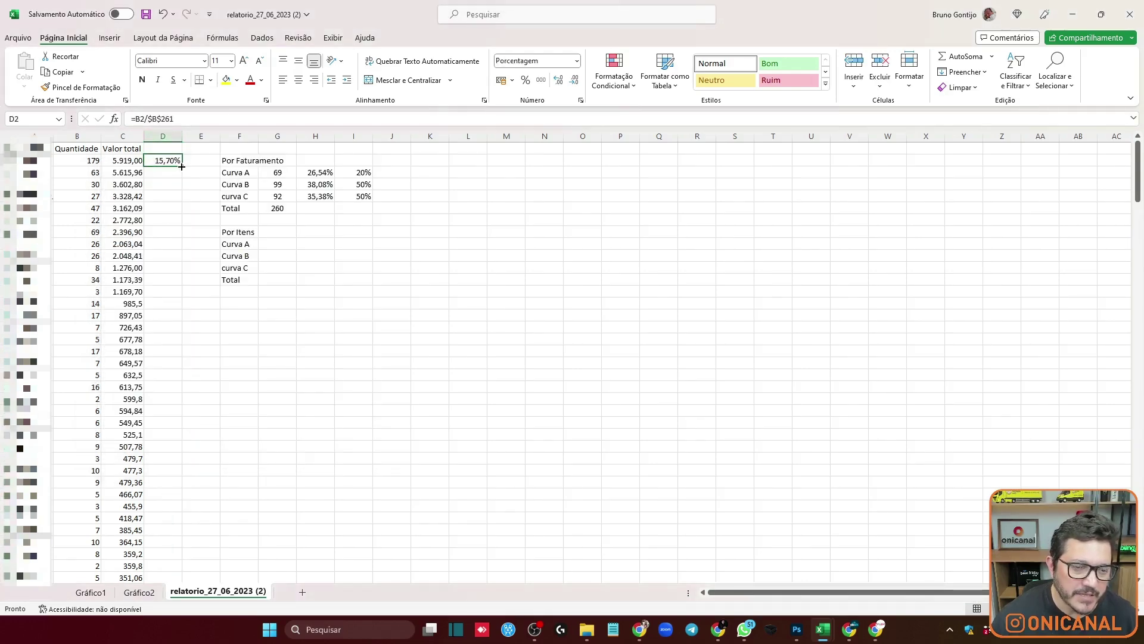
double_click(181, 167)
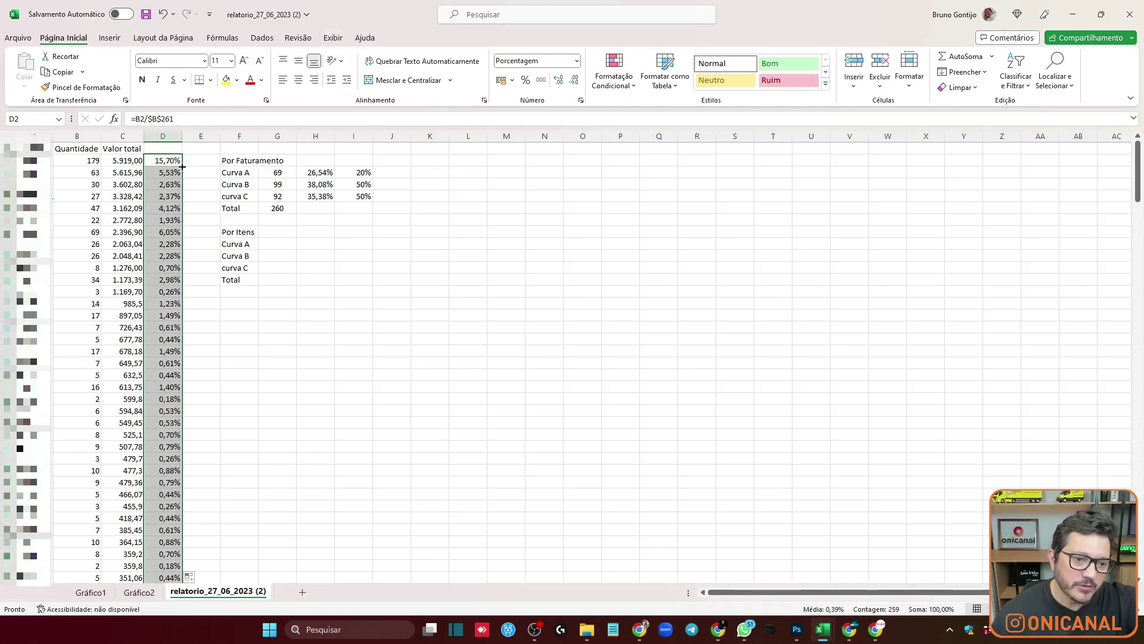
Select the item rows from C260 up to A1, excluding the totals row.
scroll(215, 322, down, 12)
scroll(230, 329, down, 12)
scroll(235, 334, down, 12)
scroll(236, 337, down, 12)
scroll(236, 337, up, 10)
scroll(236, 336, up, 10)
scroll(236, 337, up, 20)
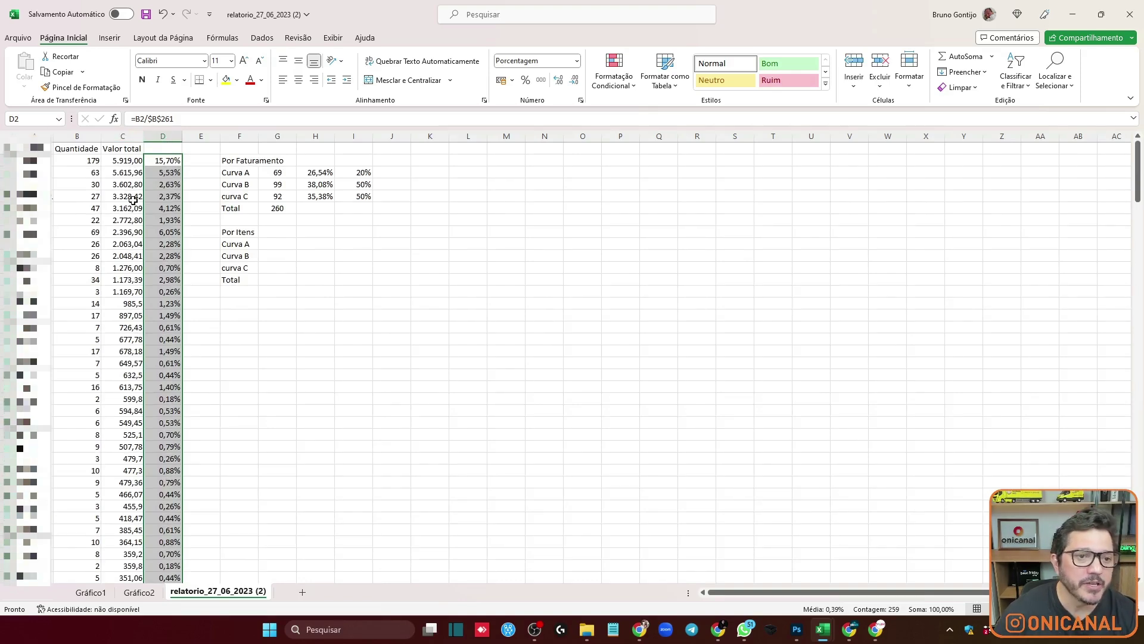
click(127, 137)
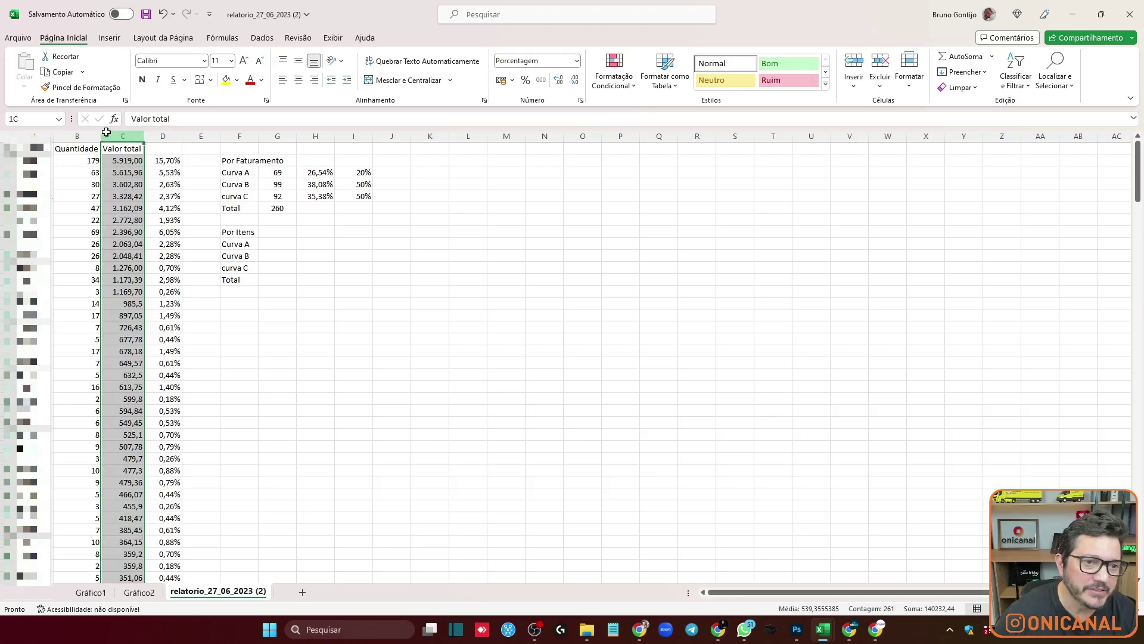
drag(109, 132, 23, 128)
scroll(112, 198, down, 10)
scroll(112, 198, down, 10)
scroll(113, 198, down, 10)
scroll(149, 340, down, 10)
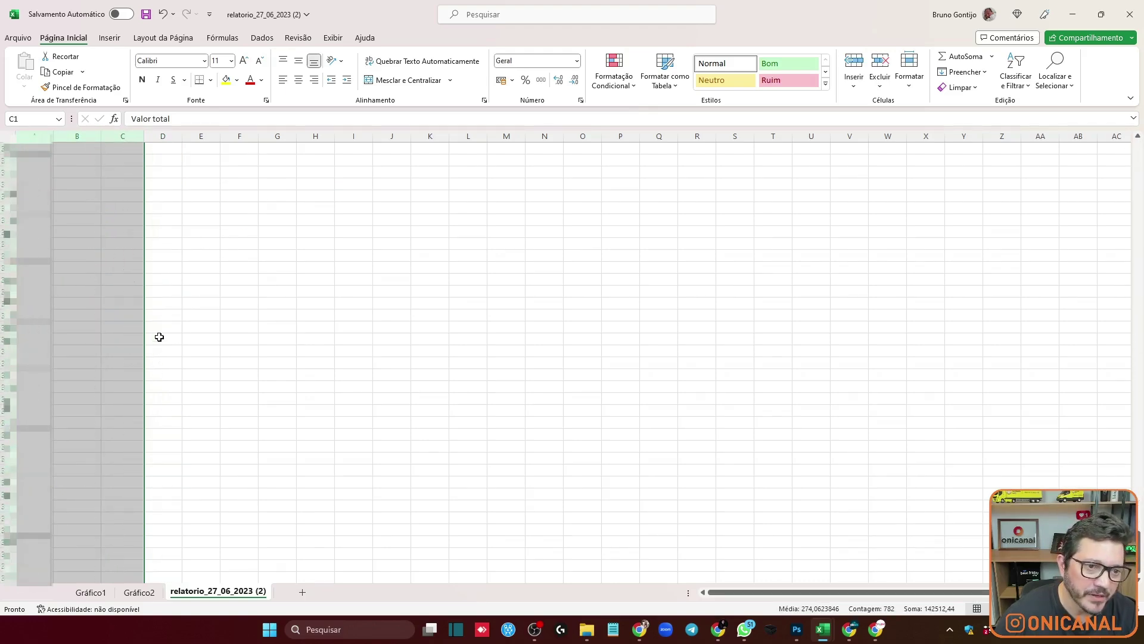
scroll(160, 337, up, 5)
scroll(115, 476, up, 5)
scroll(95, 396, up, 5)
scroll(101, 391, up, 3)
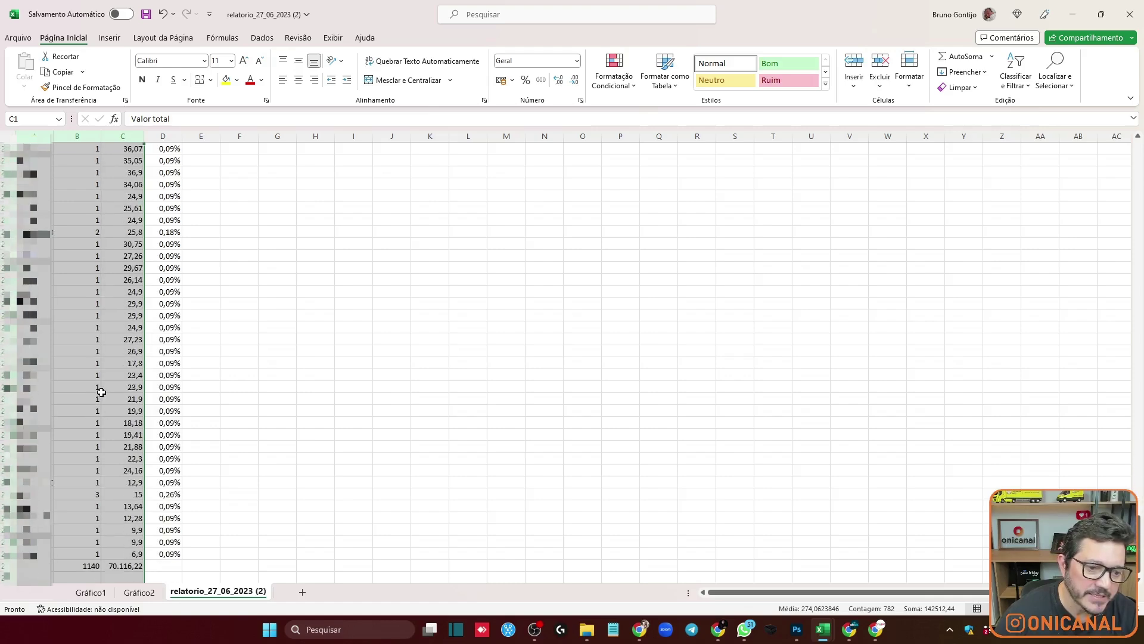
drag(137, 561, 15, 20)
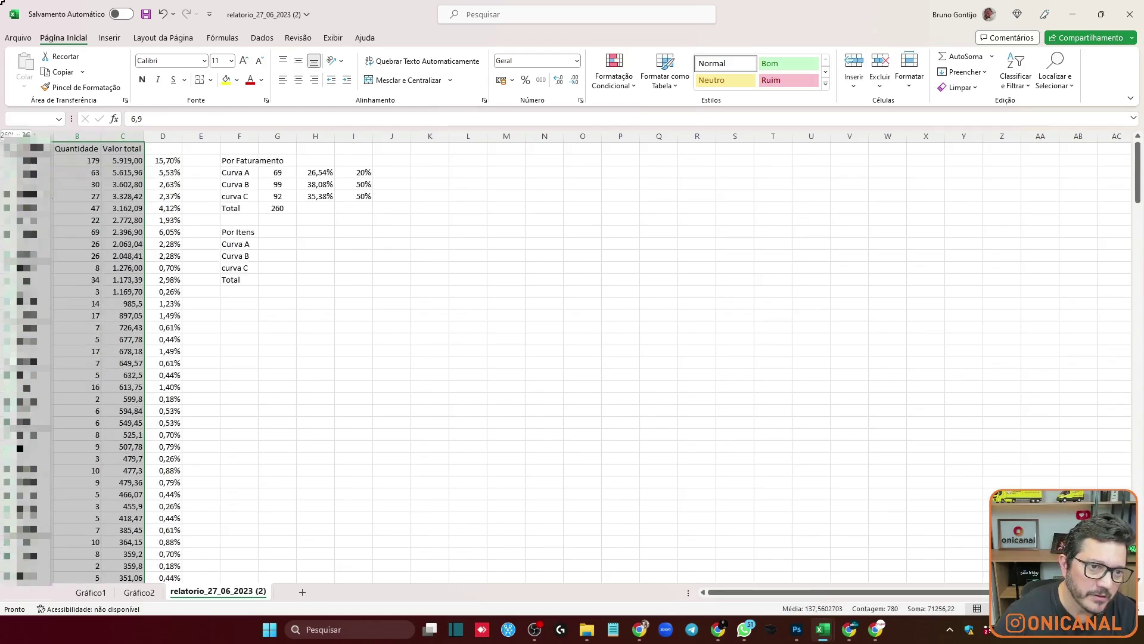
Custom-sort the item rows by Quantidade, Do Maior para o Menor.
click(1016, 75)
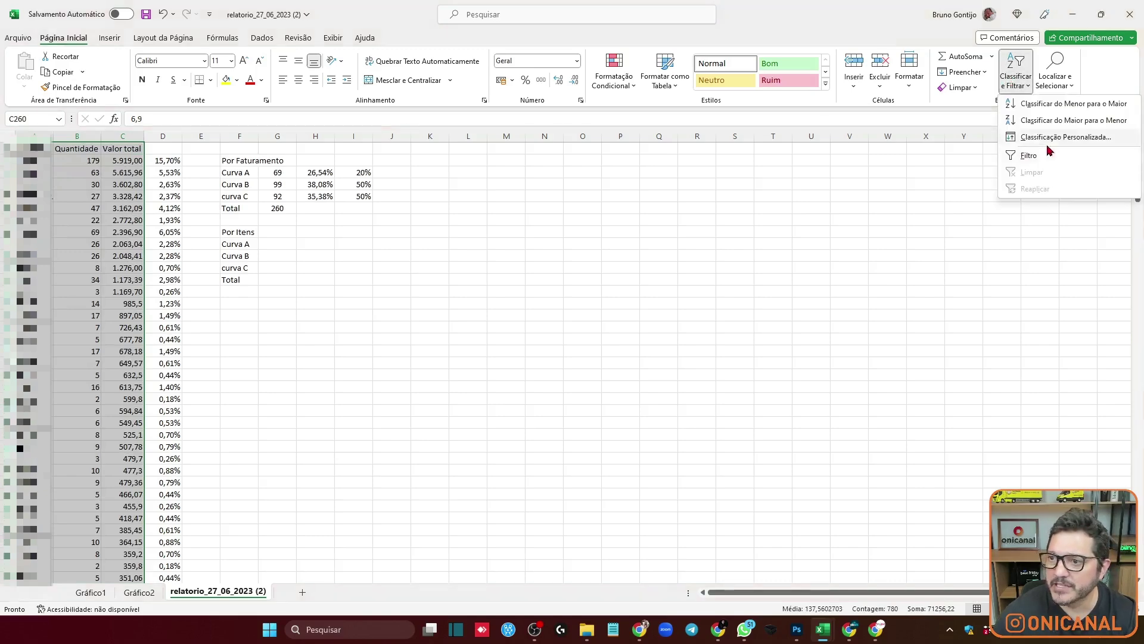
click(1065, 141)
click(867, 237)
click(832, 255)
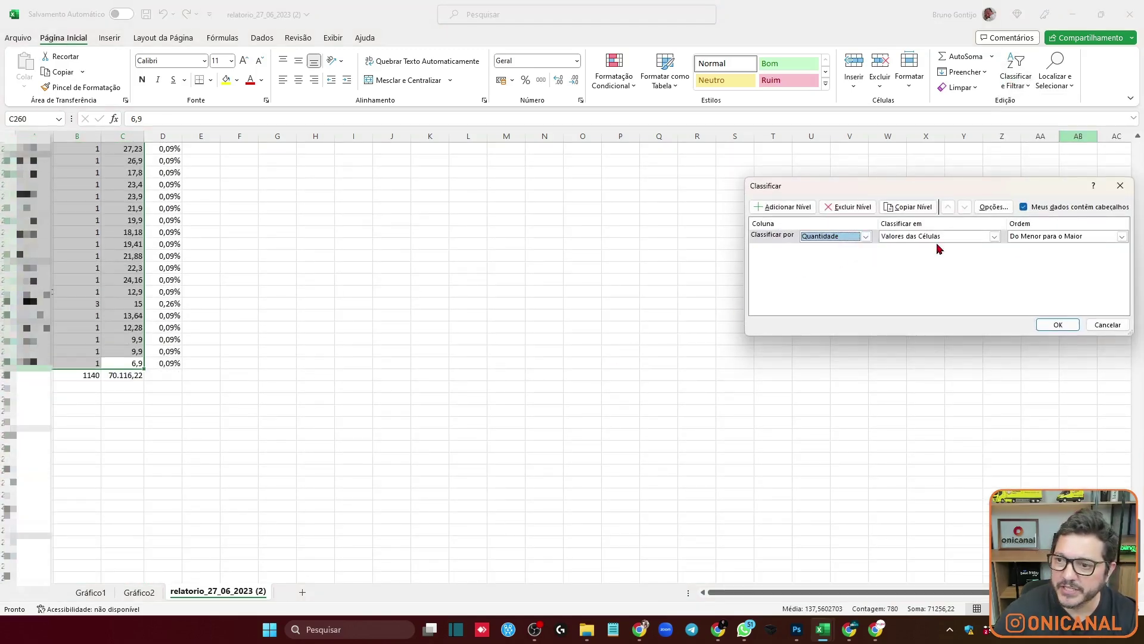
click(1065, 236)
click(1065, 256)
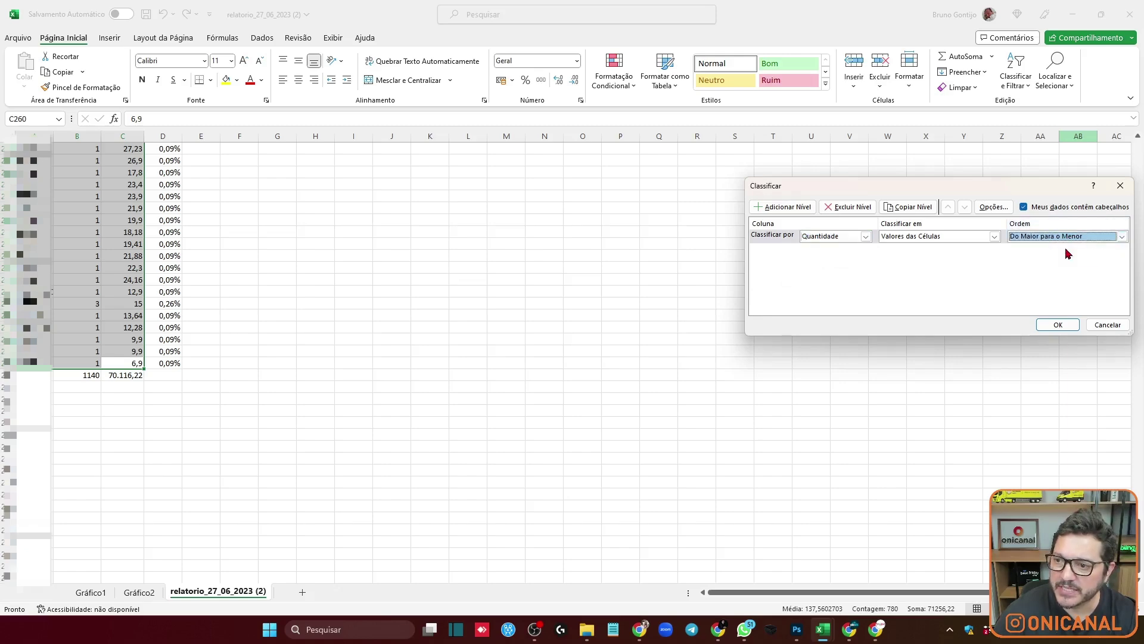
click(1059, 323)
scroll(286, 232, up, 20)
scroll(286, 164, up, 20)
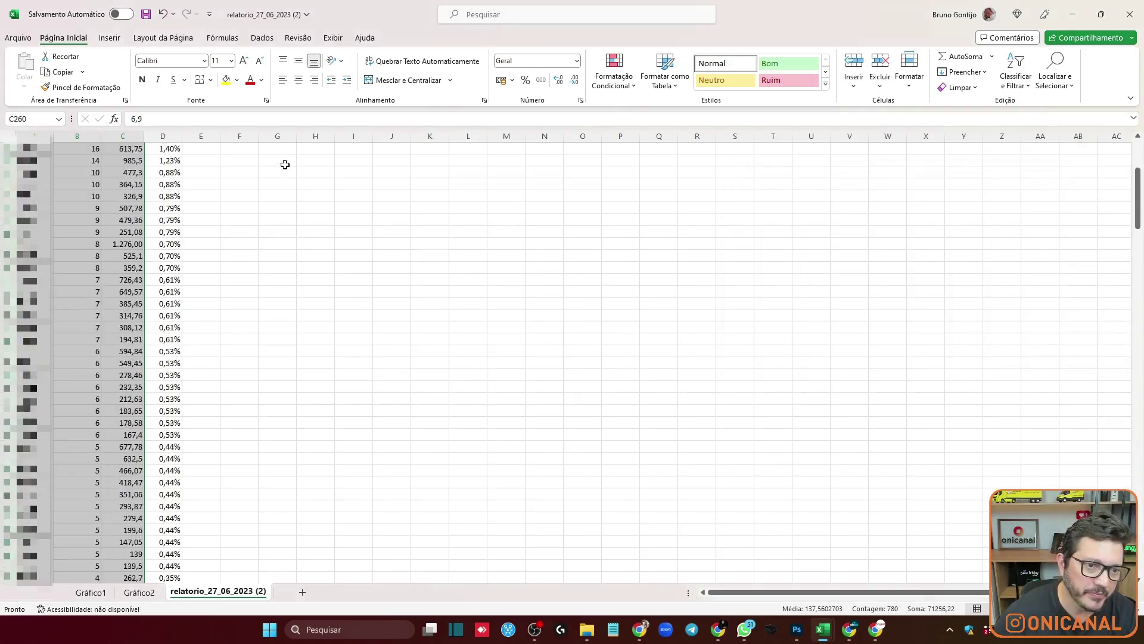
scroll(286, 164, up, 20)
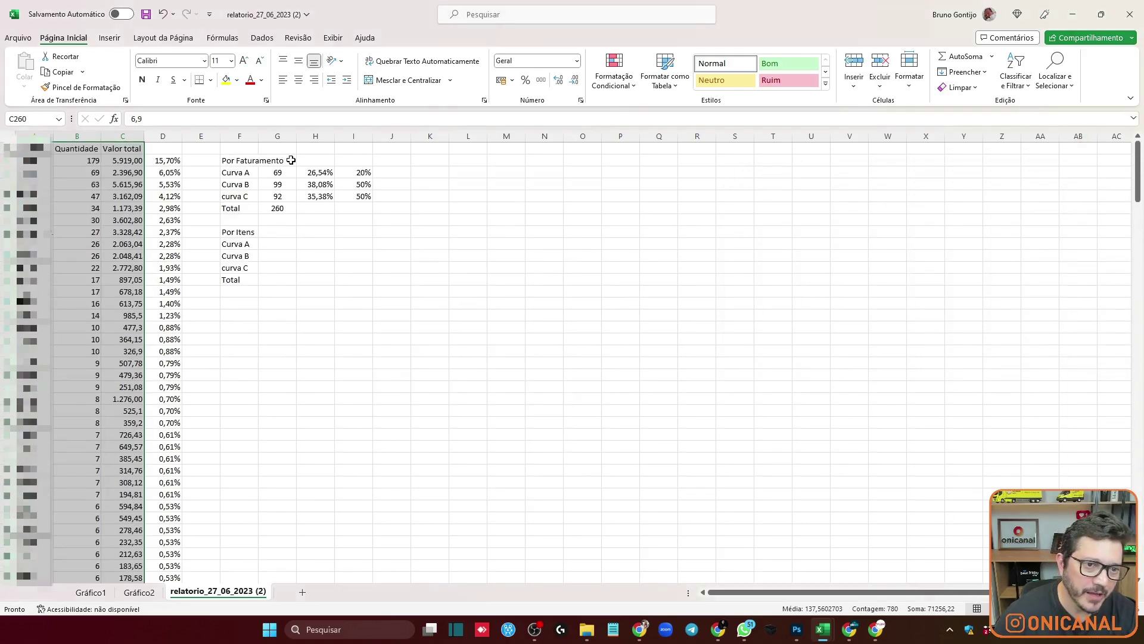
click(170, 150)
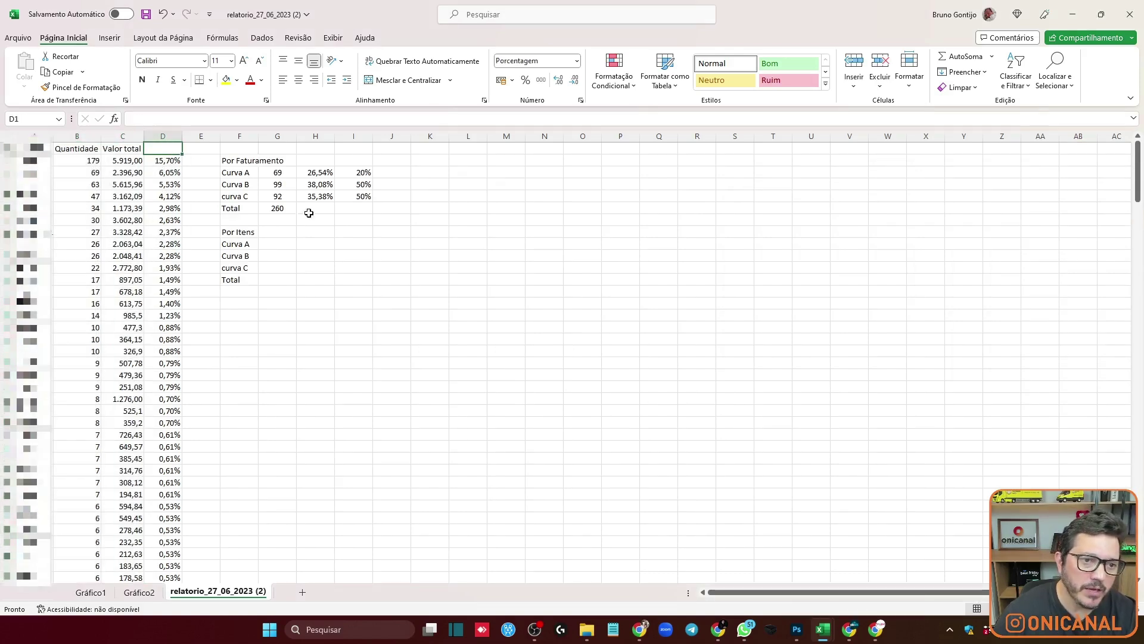
Title the column D percentage header and column E '% Acumulado', widening column E to fit.
text(% do Pr)
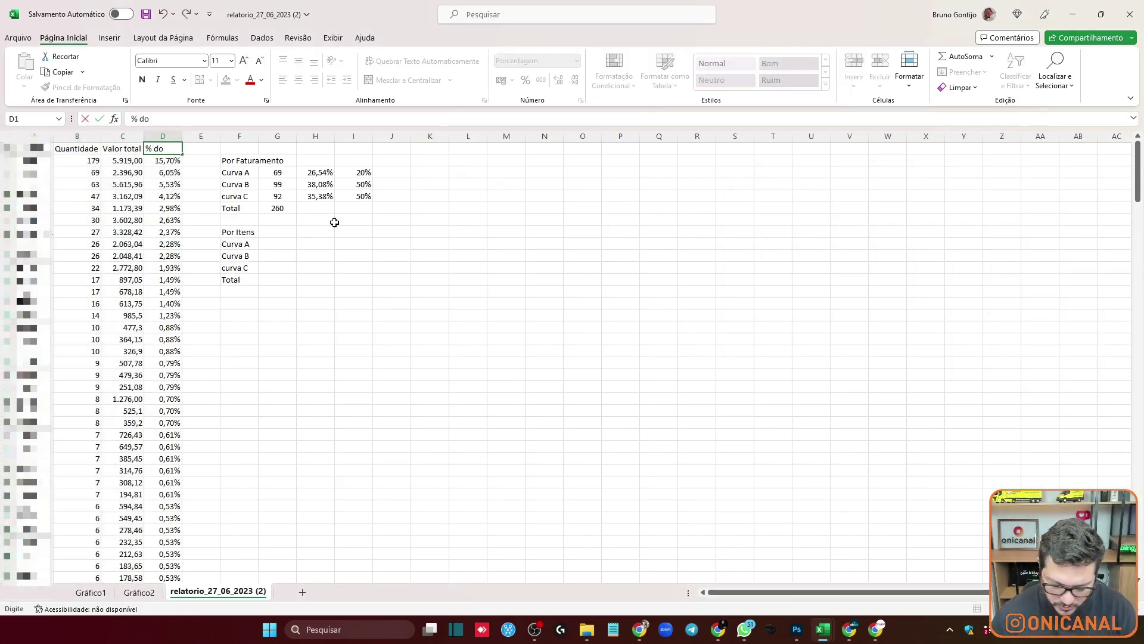
key(Tab)
text($)
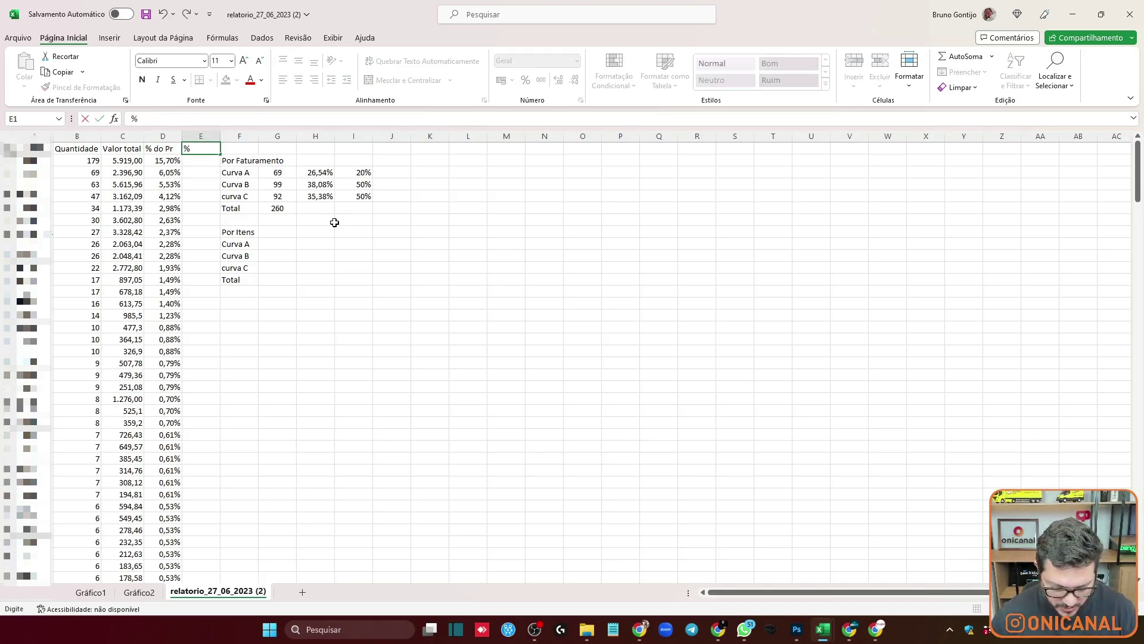
text(umulado)
click(196, 157)
double_click(223, 137)
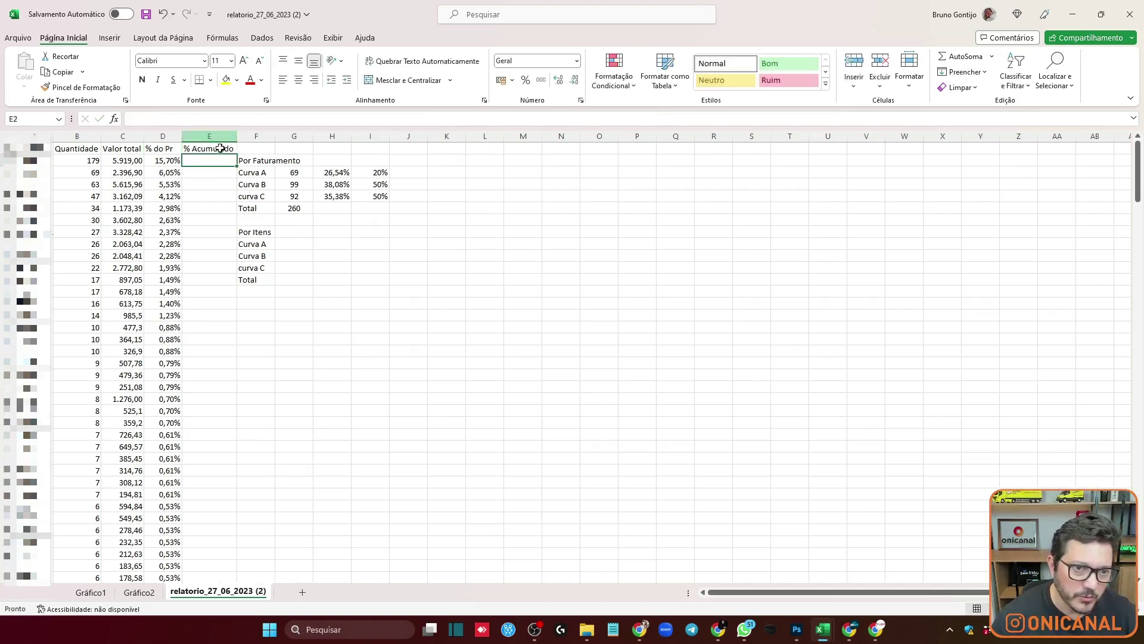
Start the running total with =D2 in E2 and =D3+E2 in E3.
text(=)
click(155, 165)
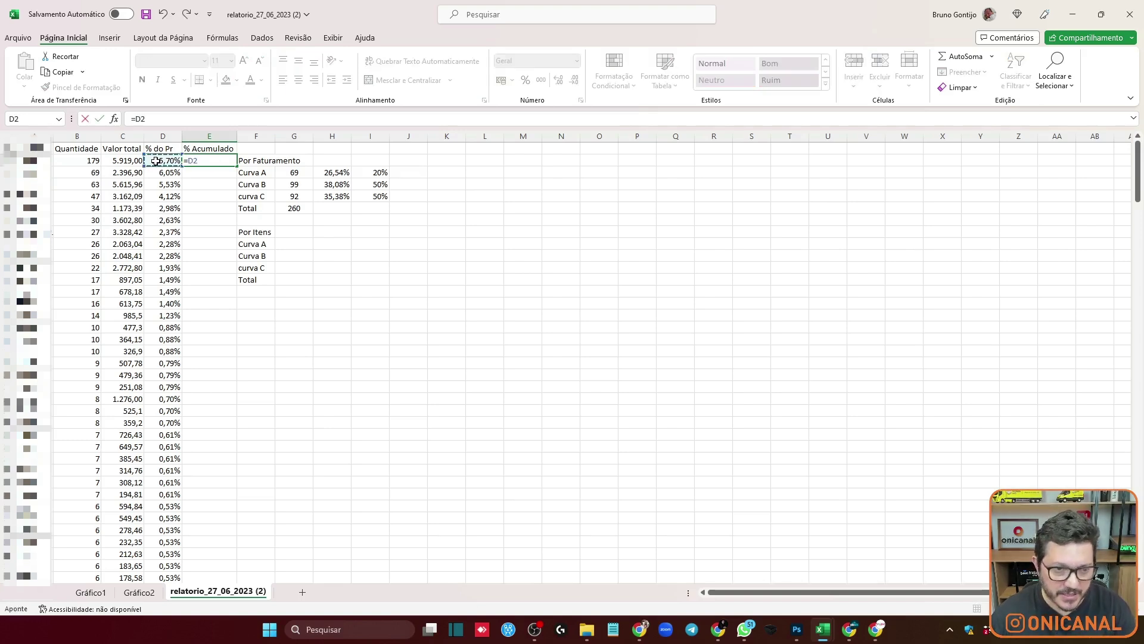
key(Return)
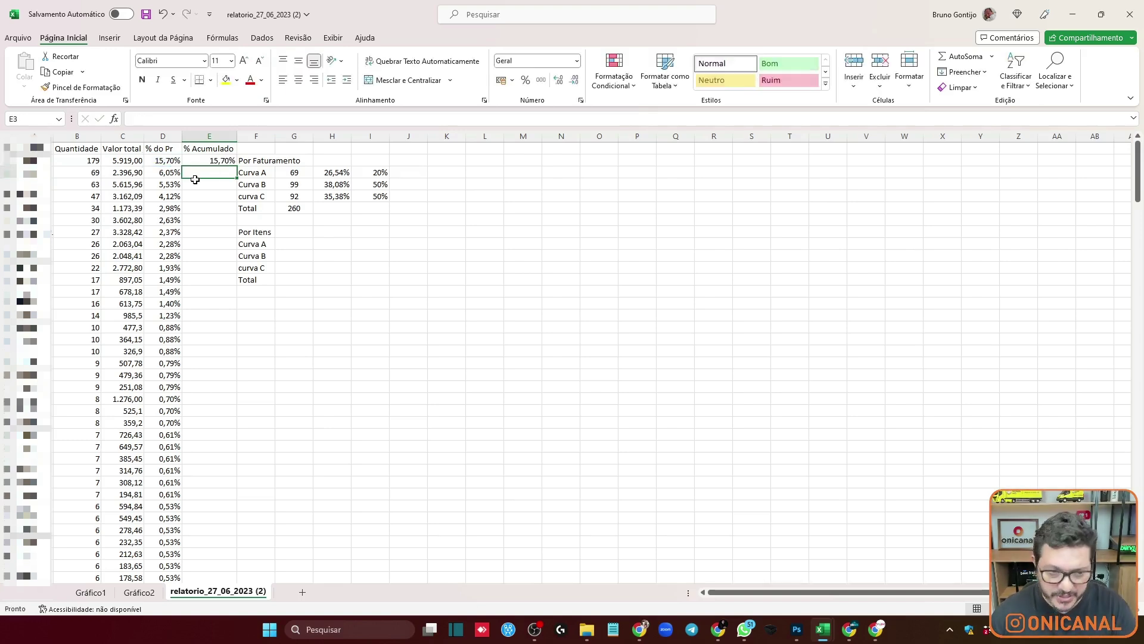
text(=)
click(168, 172)
text(+)
click(210, 160)
key(Return)
Fill the cumulative formula down column E so it climbs to 100,00%.
click(230, 172)
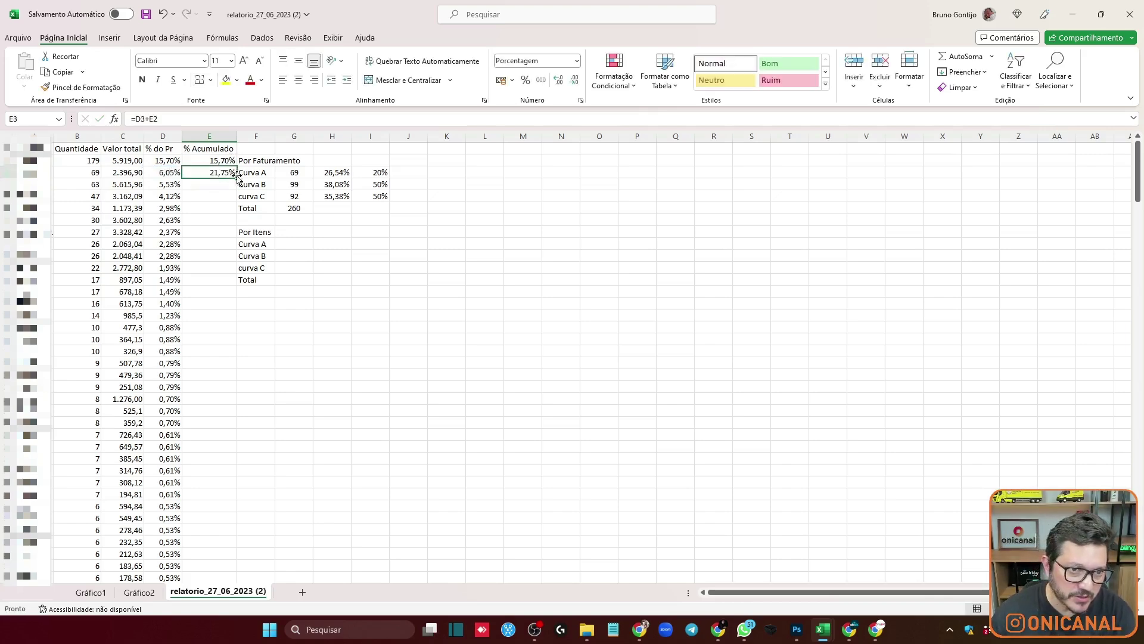
double_click(237, 177)
scroll(265, 269, down, 15)
scroll(274, 268, down, 15)
scroll(282, 266, down, 15)
scroll(281, 266, down, 15)
scroll(284, 267, down, 13)
scroll(288, 266, up, 5)
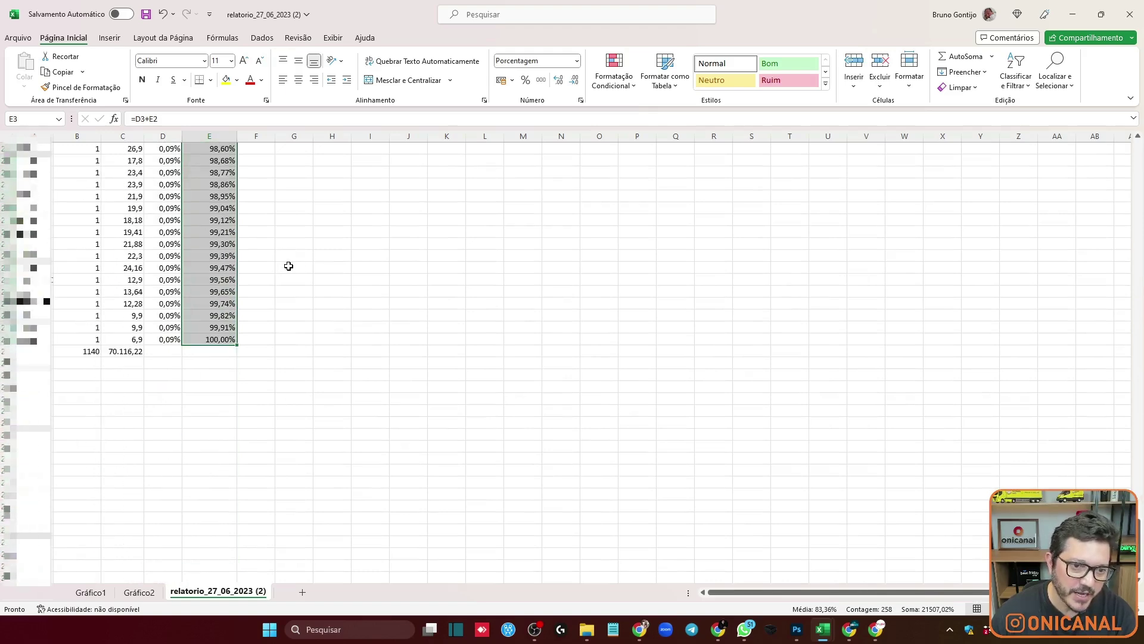
click(213, 338)
Insert a blank column at F.
scroll(266, 238, up, 20)
scroll(263, 210, up, 20)
scroll(261, 225, up, 20)
click(256, 136)
right_click(256, 135)
click(292, 252)
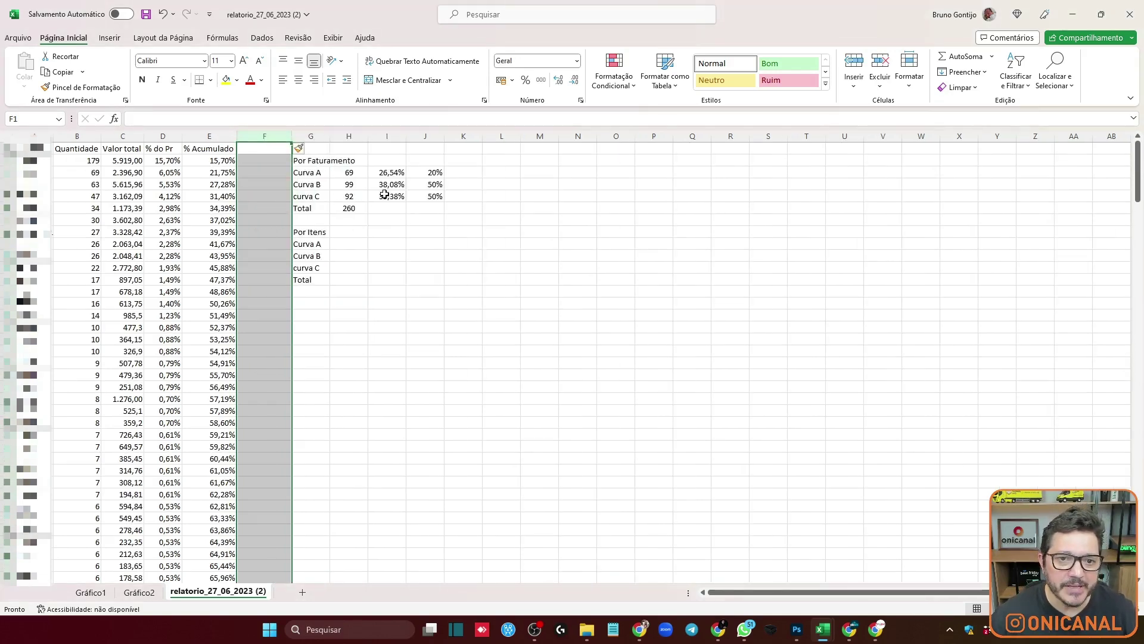
Copy the Por Faturamento class limits into the Por Itens table starting at J9.
drag(426, 173, 440, 192)
key(ctrl+c)
click(422, 244)
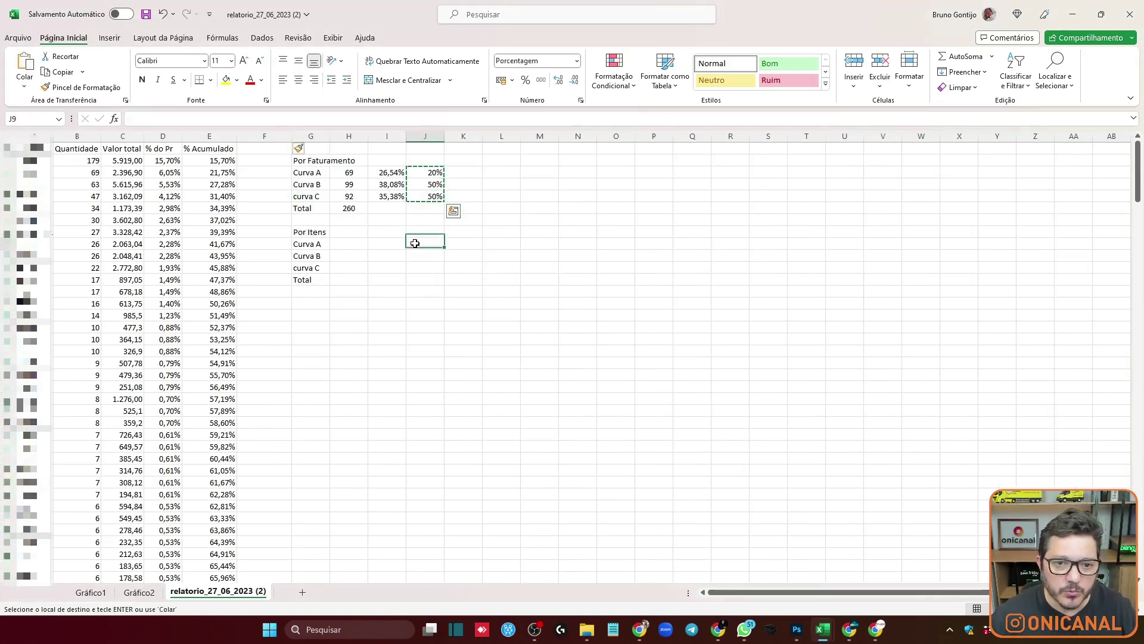
key(ctrl+v)
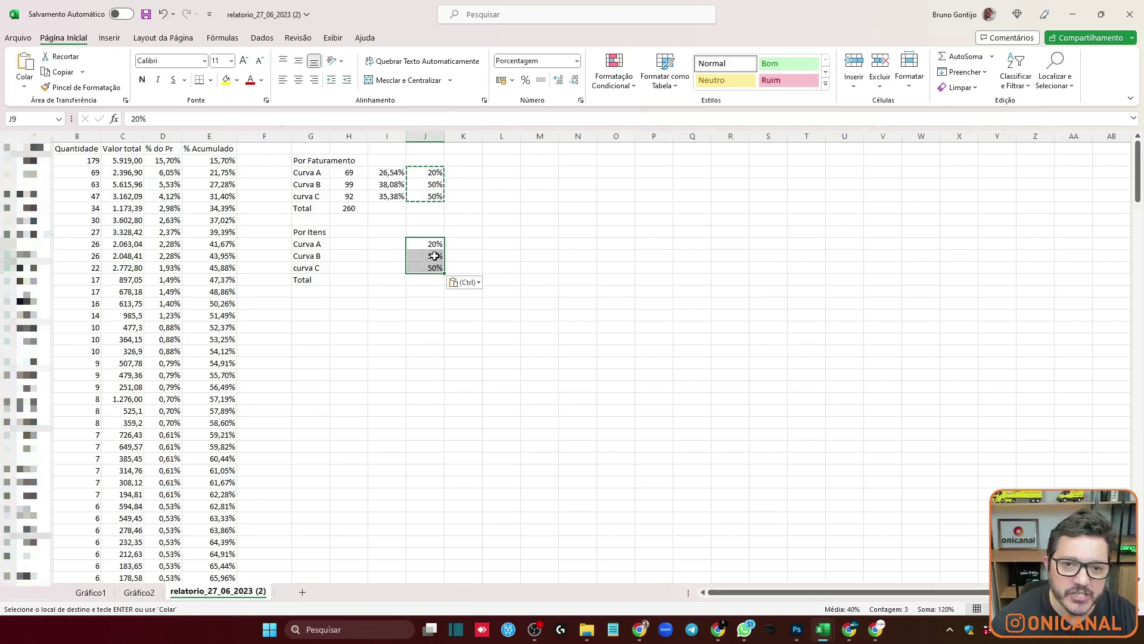
Change Curva B's limit to 30% in both the Por Faturamento and Por Itens tables.
click(432, 184)
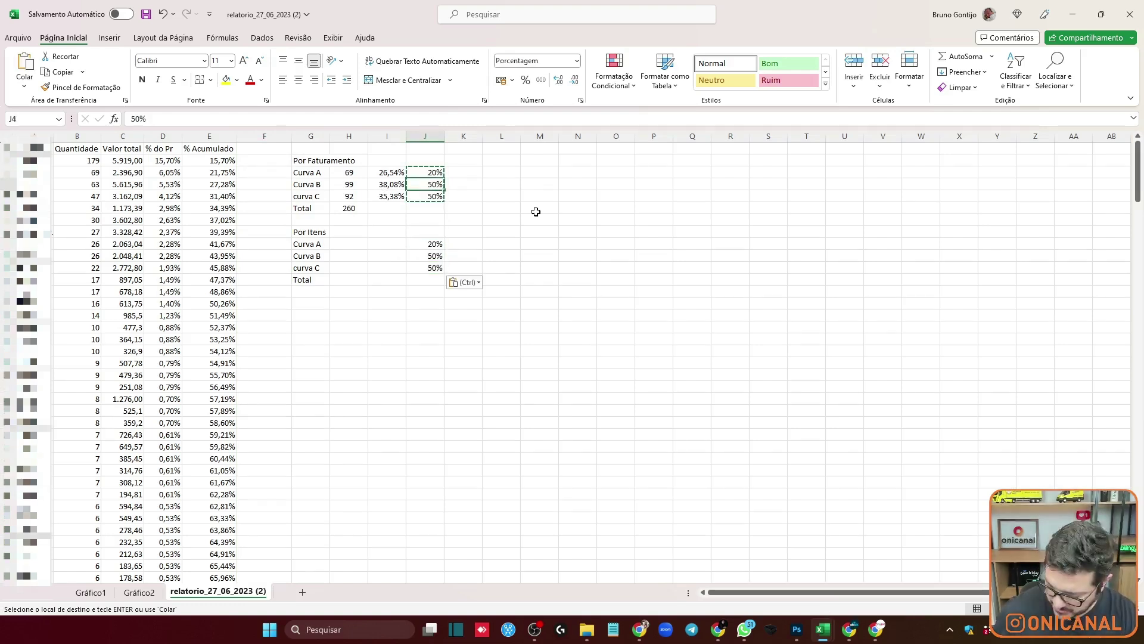
text(30)
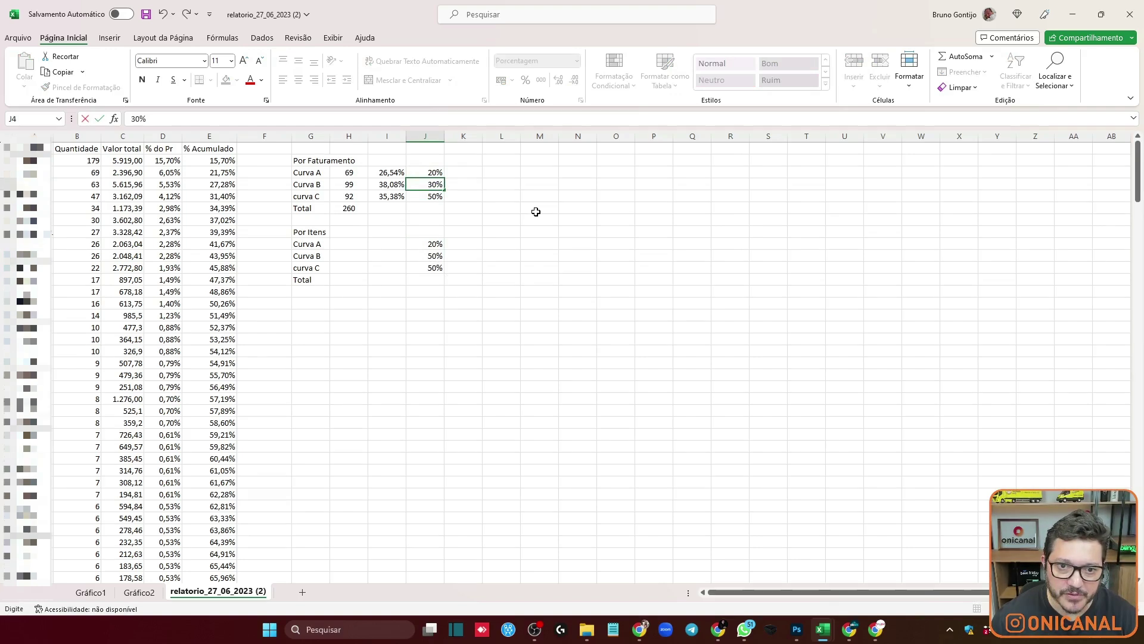
key(Return)
key(Down)
key(Down)
key(Down)
key(Down)
key(Down)
text(30)
key(Return)
Select the column E cumulative values to count items reaching about 80%.
drag(203, 163, 202, 323)
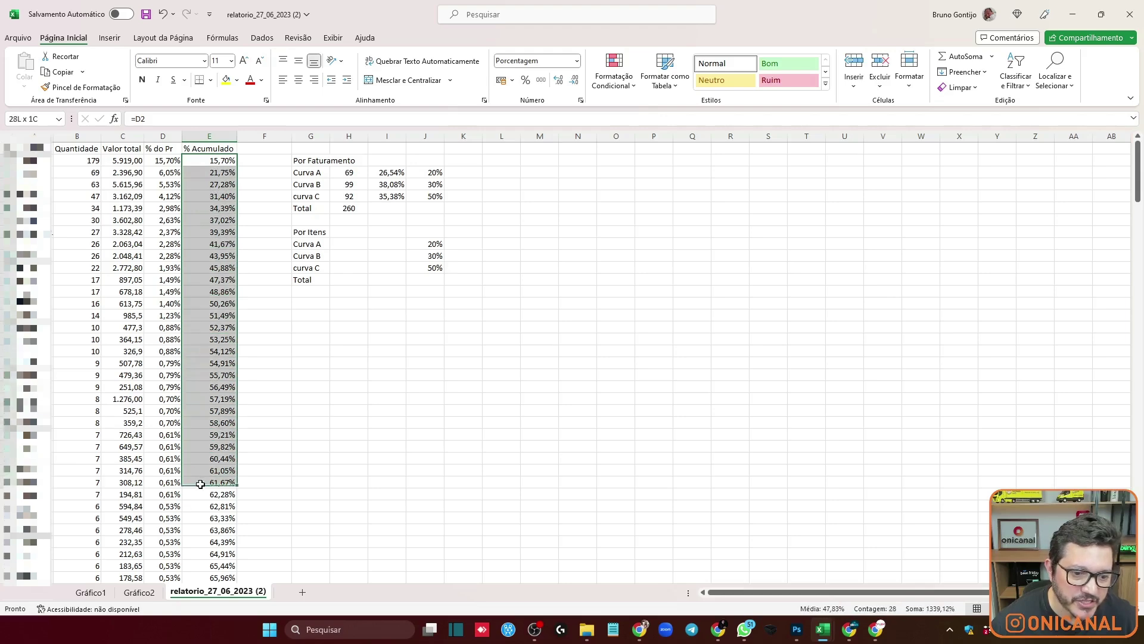
drag(203, 346, 209, 579)
scroll(426, 261, up, 2)
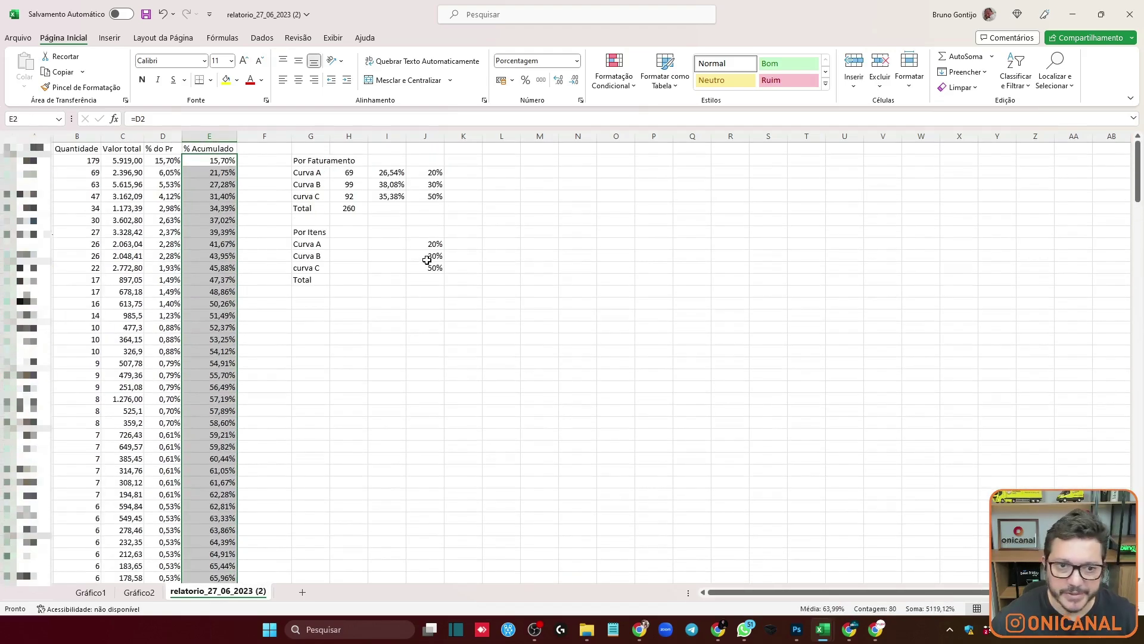
click(349, 252)
Enter 79 as the Por Itens Curva A item count.
scroll(244, 298, down, 4)
scroll(229, 262, down, 8)
scroll(227, 258, up, 8)
scroll(298, 260, down, 13)
scroll(268, 260, down, 1)
scroll(271, 263, down, 4)
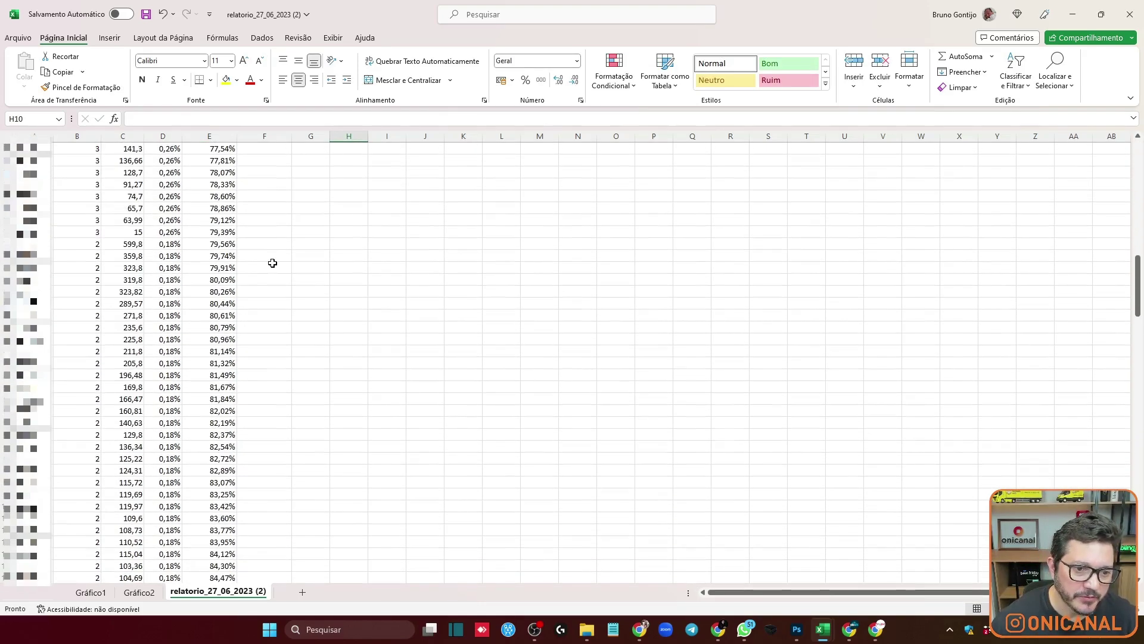
scroll(213, 279, up, 20)
click(348, 244)
text(79)
key(Return)
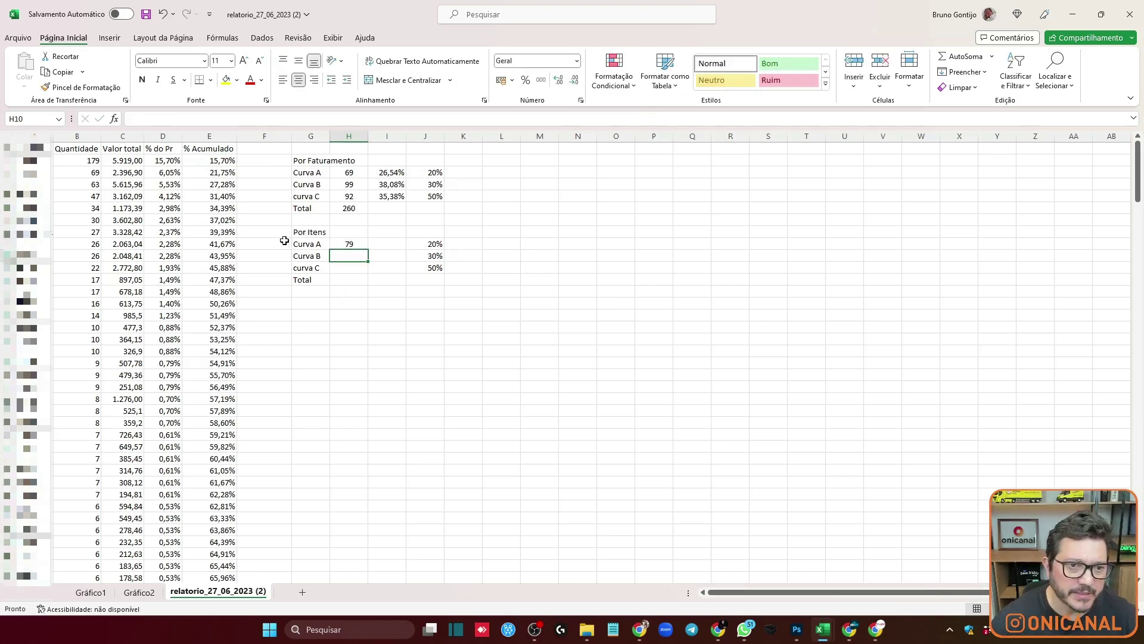
Select the cumulative rows from 80,09% onward to count the Curva B items.
scroll(290, 240, down, 1)
scroll(285, 239, down, 10)
scroll(281, 239, down, 4)
scroll(276, 239, down, 2)
scroll(276, 239, down, 2)
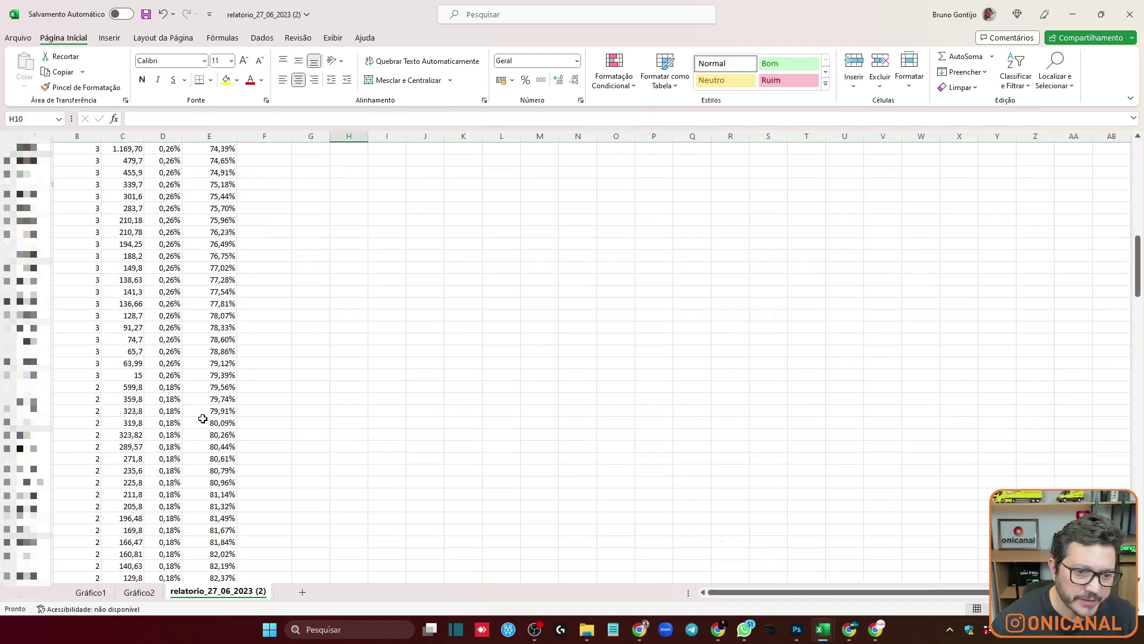
drag(202, 418, 203, 596)
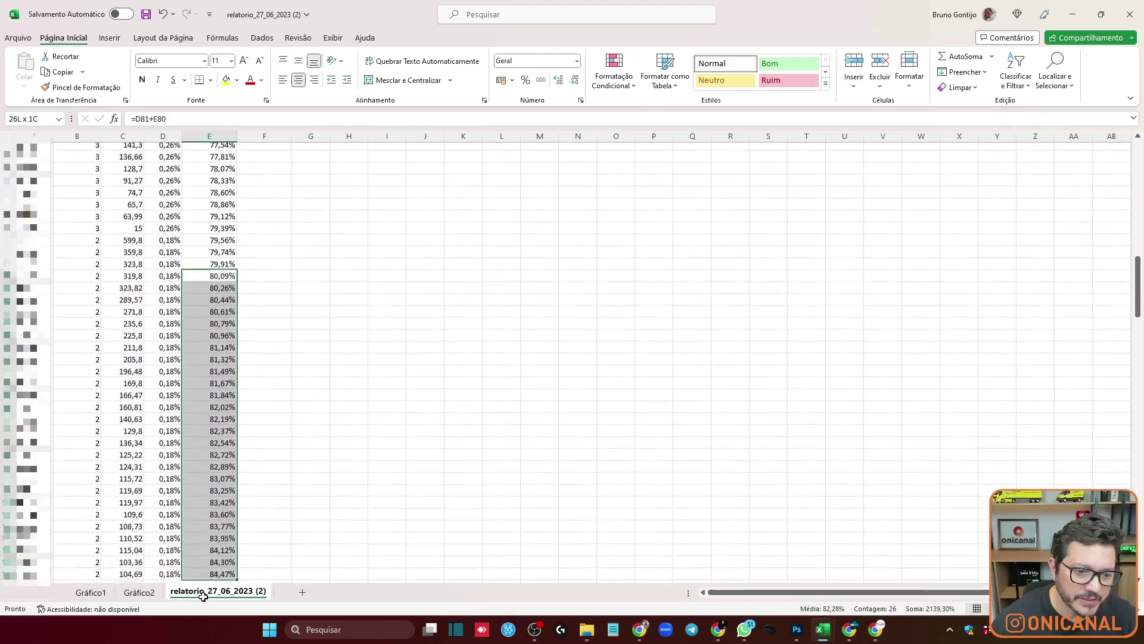
drag(203, 596, 206, 596)
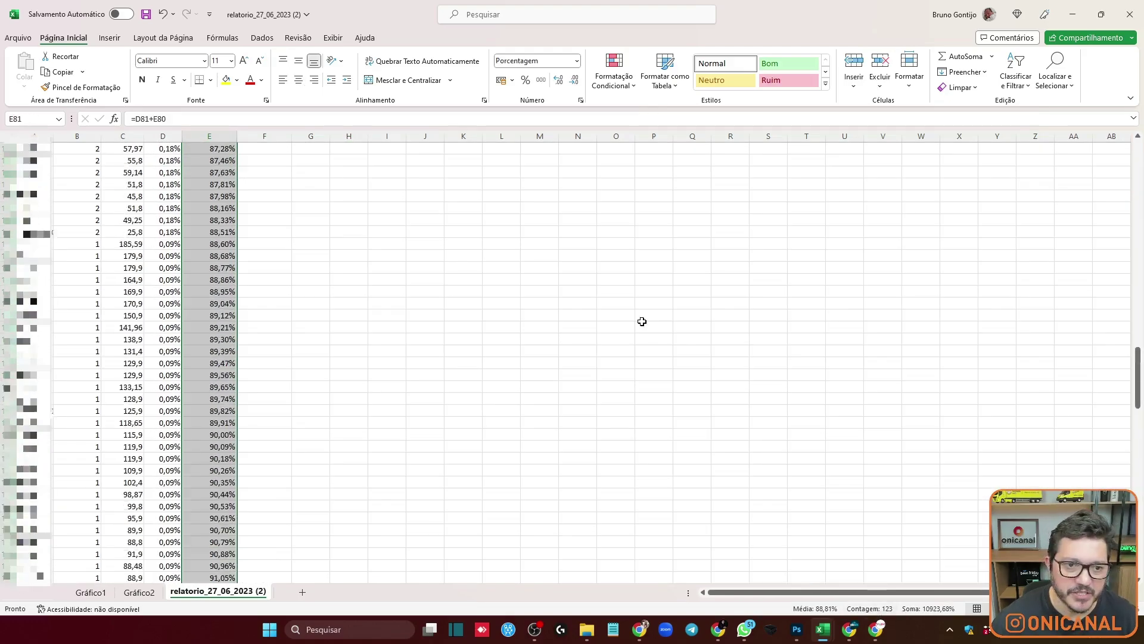
scroll(641, 321, up, 20)
click(333, 253)
Enter 57 for curva C and AutoSum the Por Itens Total to 259.
scroll(248, 319, down, 20)
scroll(248, 319, down, 8)
scroll(248, 318, down, 7)
scroll(248, 319, down, 5)
scroll(265, 357, down, 6)
scroll(266, 357, down, 3)
scroll(534, 317, up, 9)
scroll(534, 317, up, 20)
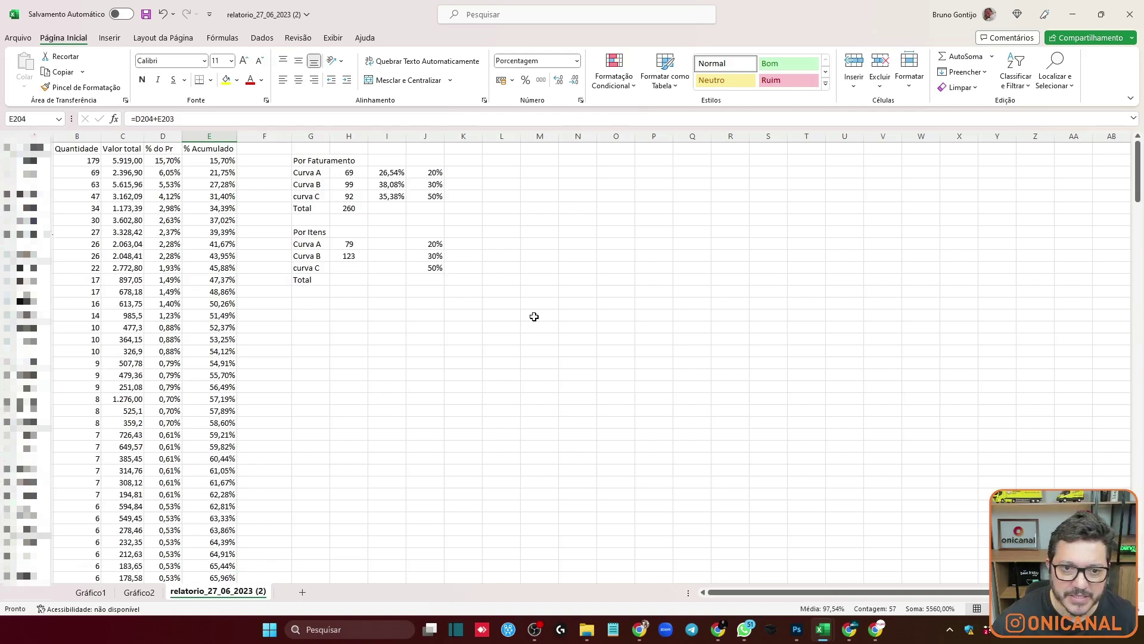
click(337, 269)
text(57)
key(Return)
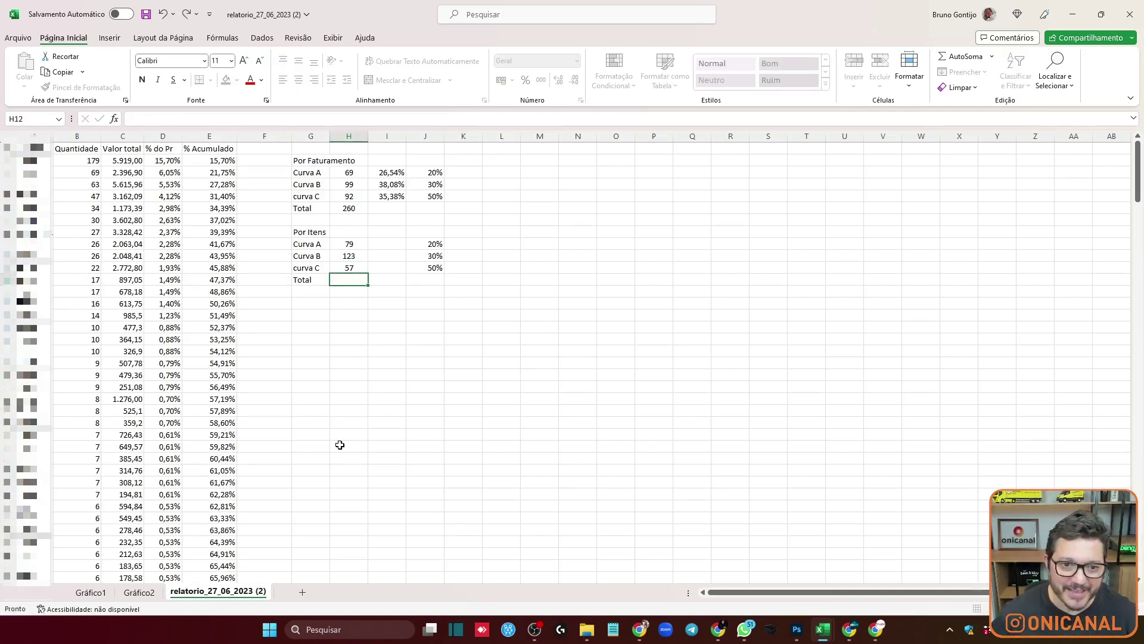
click(963, 57)
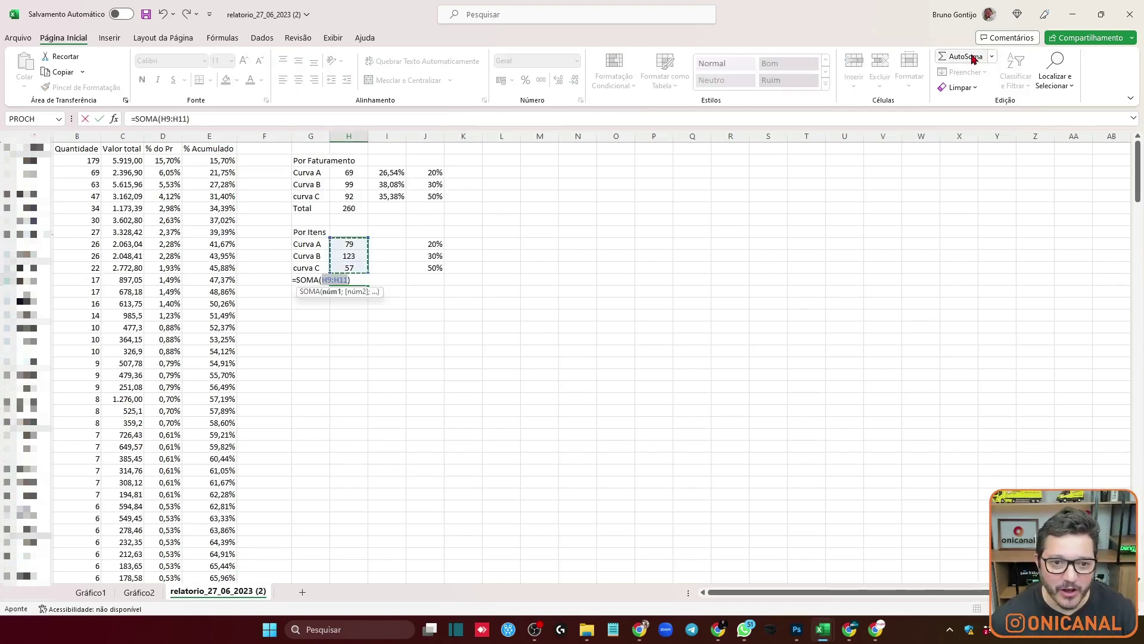
key(Return)
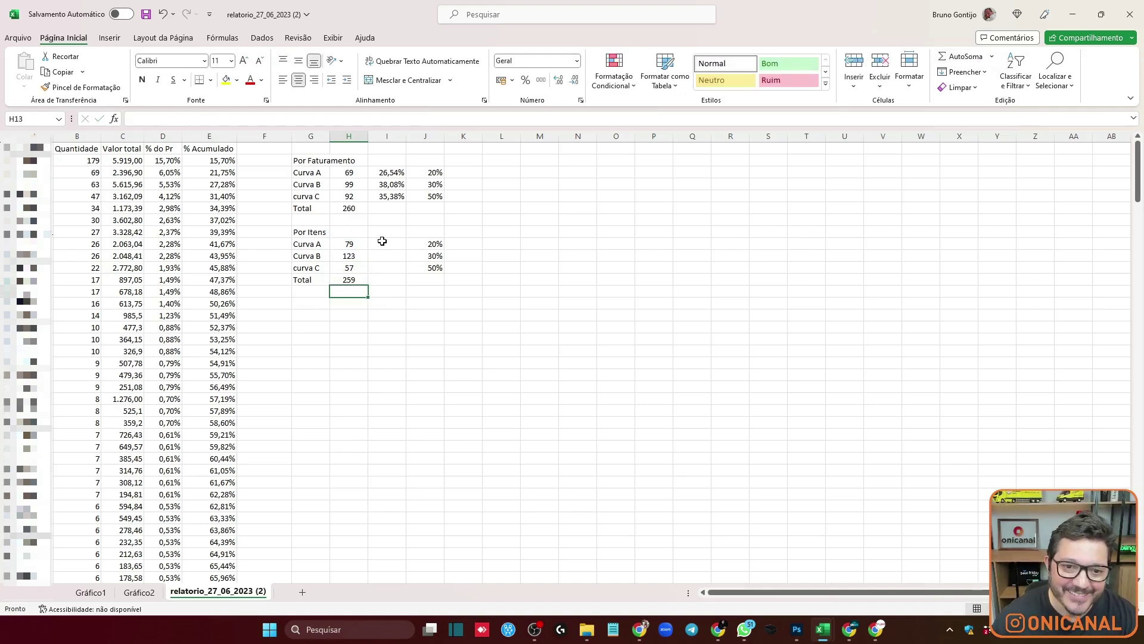
Begin Curva A's share formula referencing its item count.
click(383, 240)
text(=)
click(348, 244)
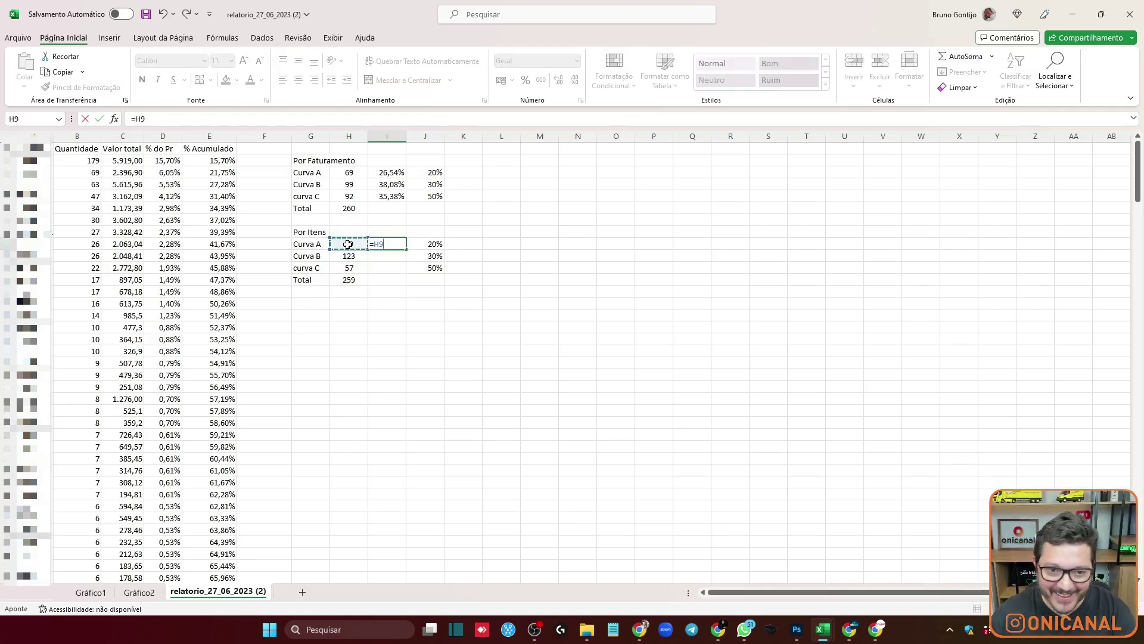
Finish =H9/$H$12, fill it to curves B and C, and format as percentages (31%, 47%, 22%).
text(/)
click(335, 280)
key(F4)
key(Return)
click(393, 243)
drag(406, 250, 406, 273)
key(ctrl+shift+5)
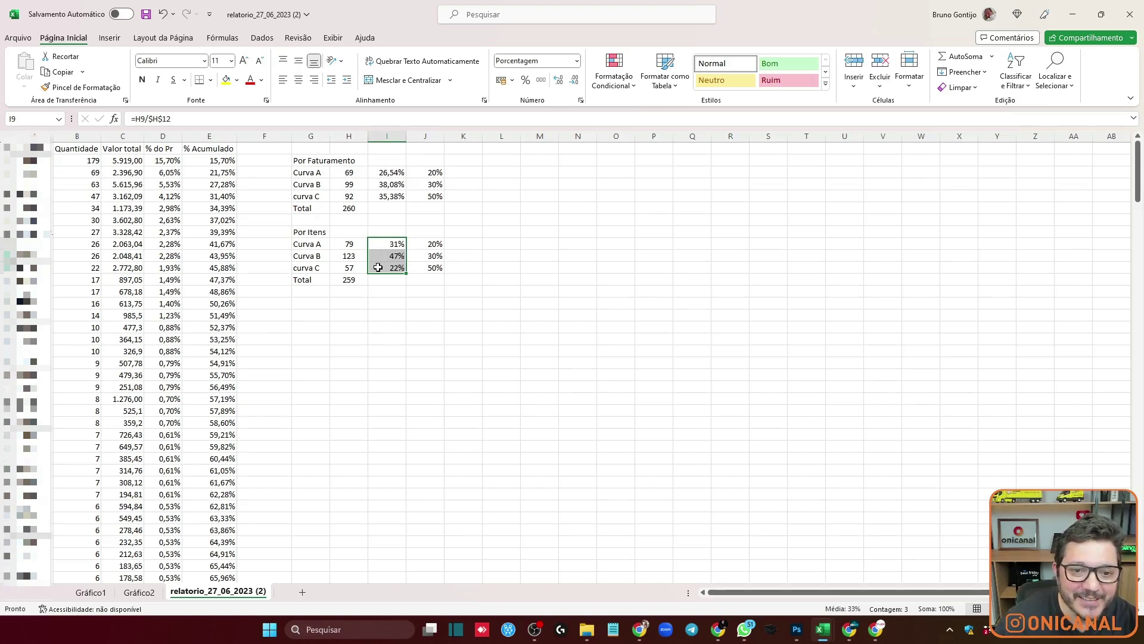
Check the curva C share formula, then select the whole Quantidade data column.
click(377, 268)
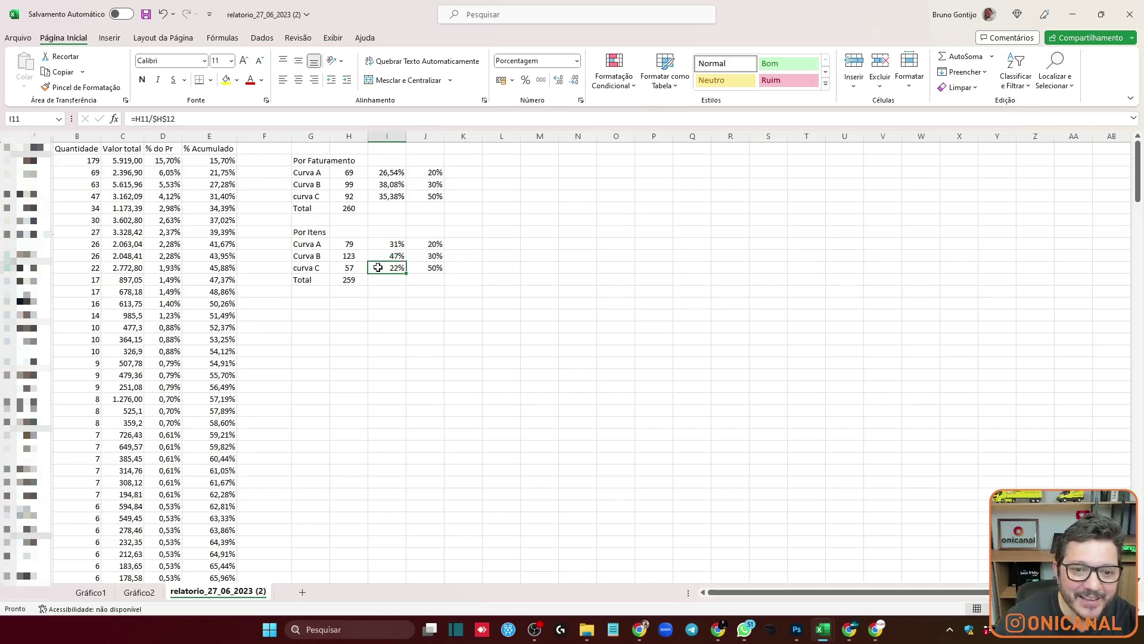
key(ctrl+Home)
key(ctrl+shift+Down)
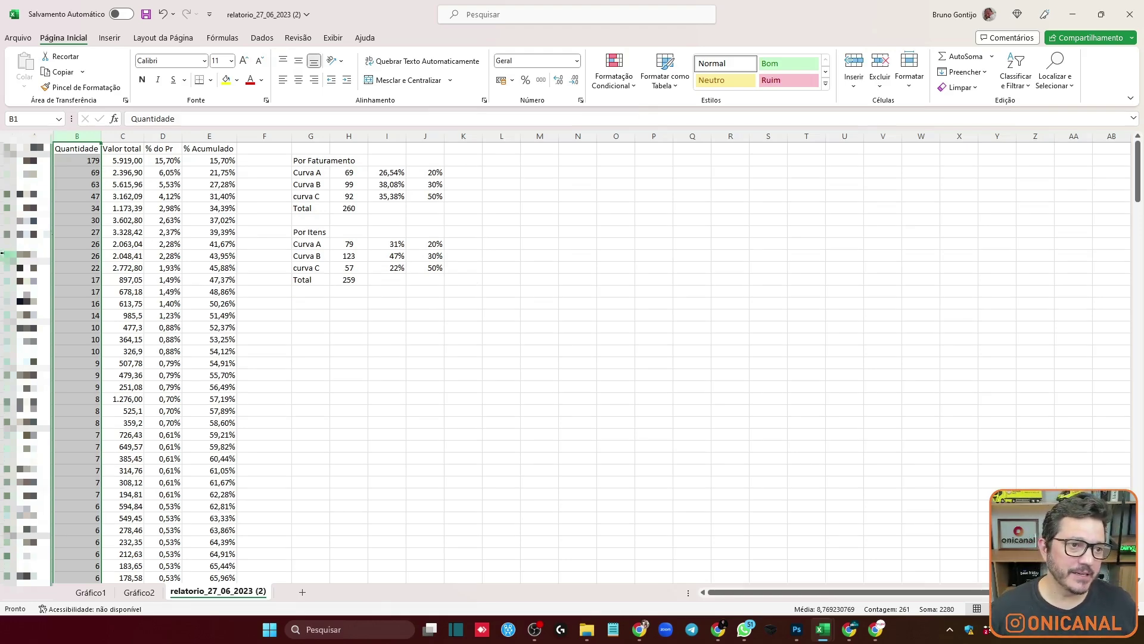
Insert a recommended columns-with-cumulative-line chart of Quantidade and % Acumulado.
click(76, 148)
click(109, 38)
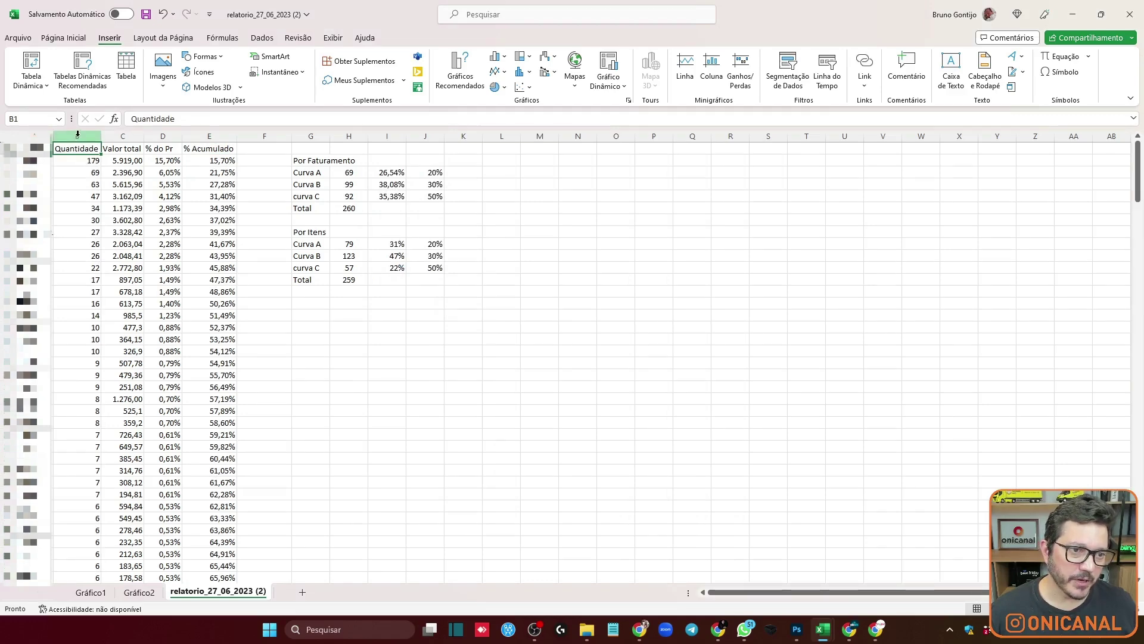
drag(84, 149, 84, 185)
key(ctrl+shift+Down)
drag(209, 530, 200, 5)
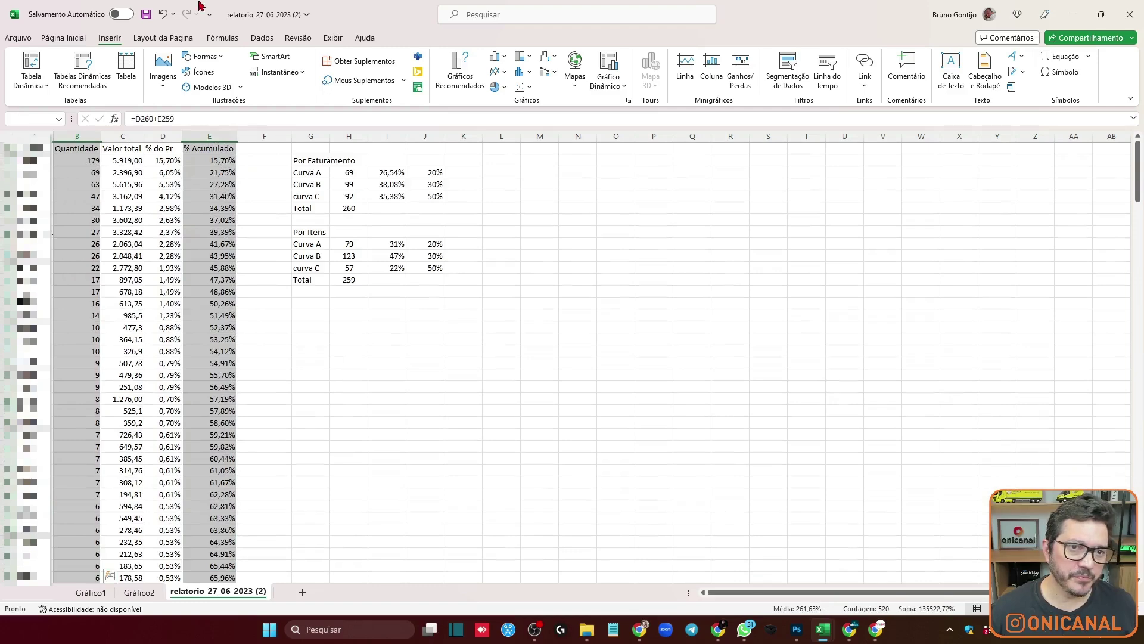
click(455, 75)
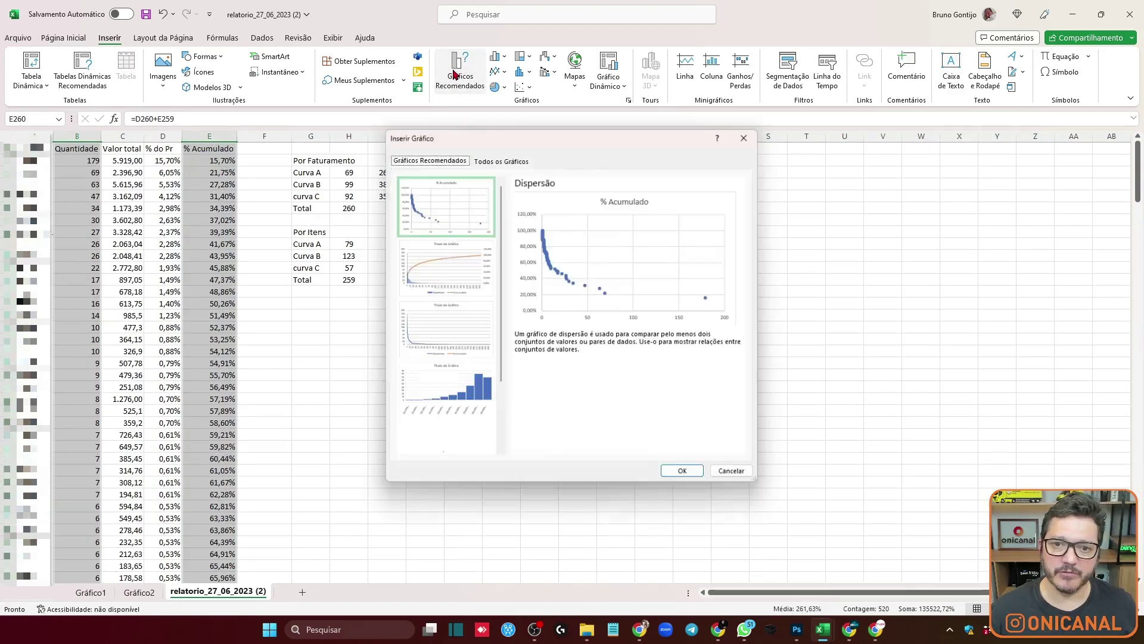
click(421, 270)
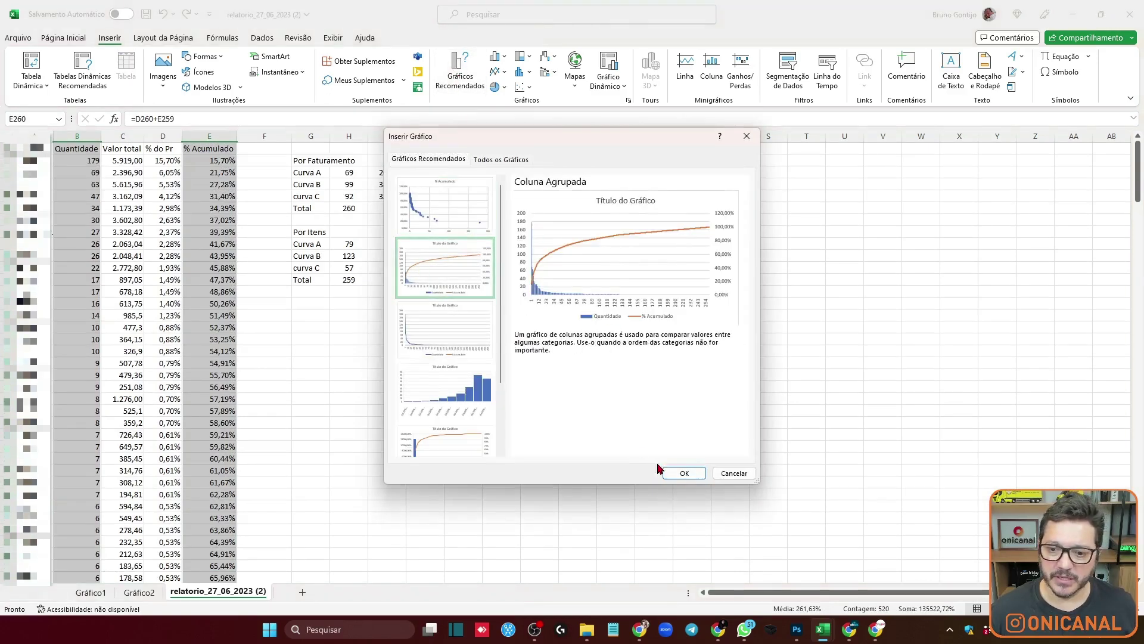
click(679, 472)
Title the chart 'Pareto por Quantidade'.
double_click(554, 289)
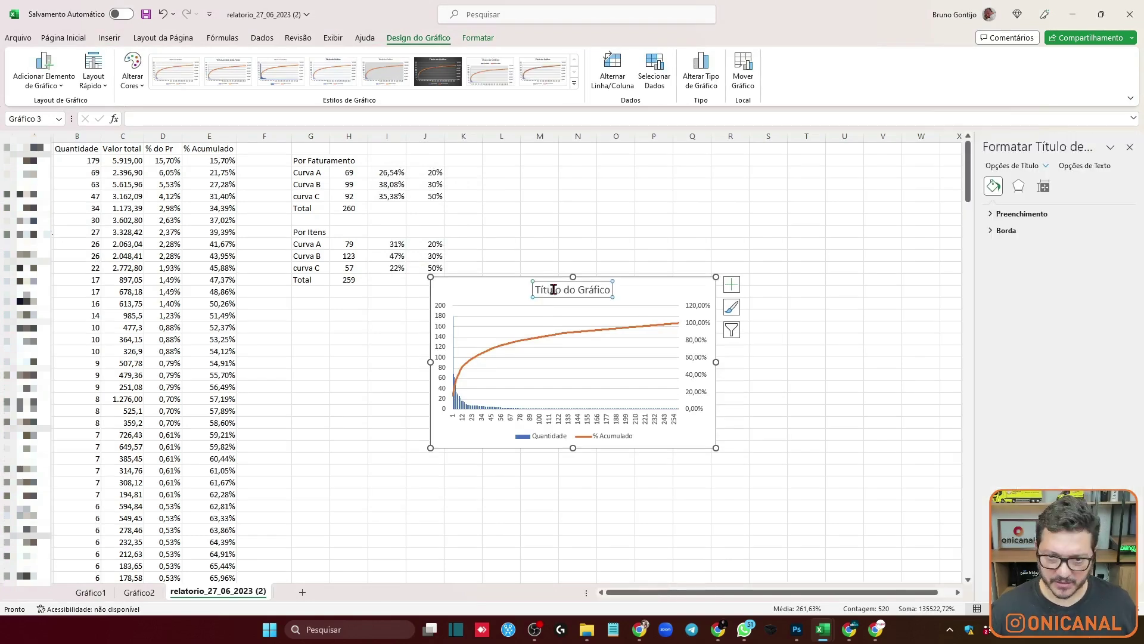
click(537, 290)
drag(537, 290, 675, 292)
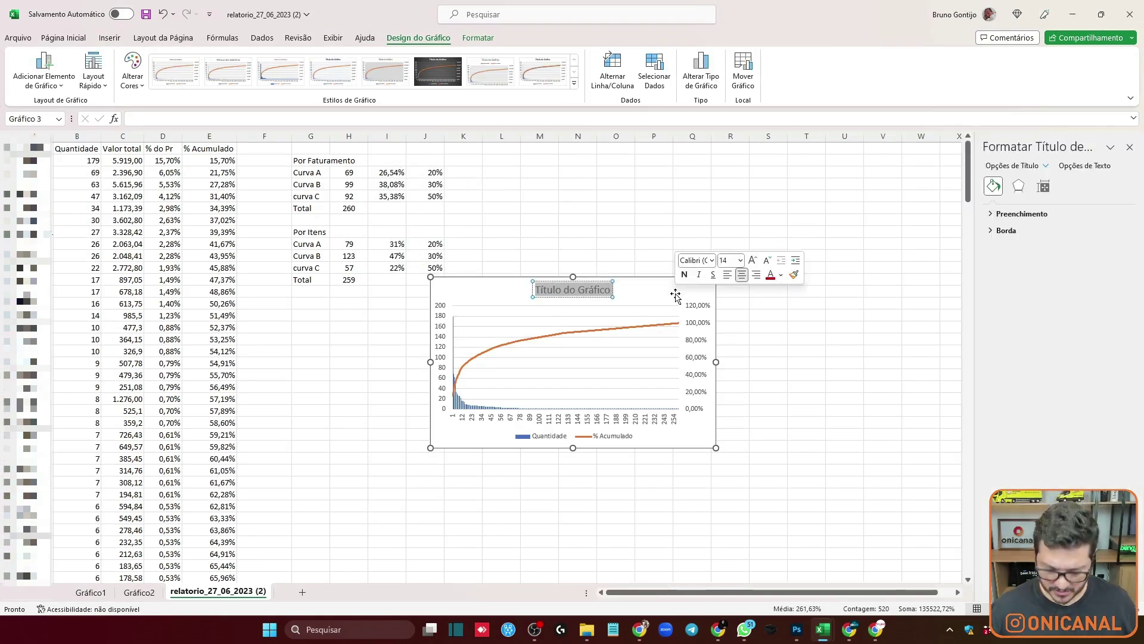
text(Pareto por Quantidade)
Move the chart to its own new sheet, Gráfico3.
right_click(661, 295)
click(705, 444)
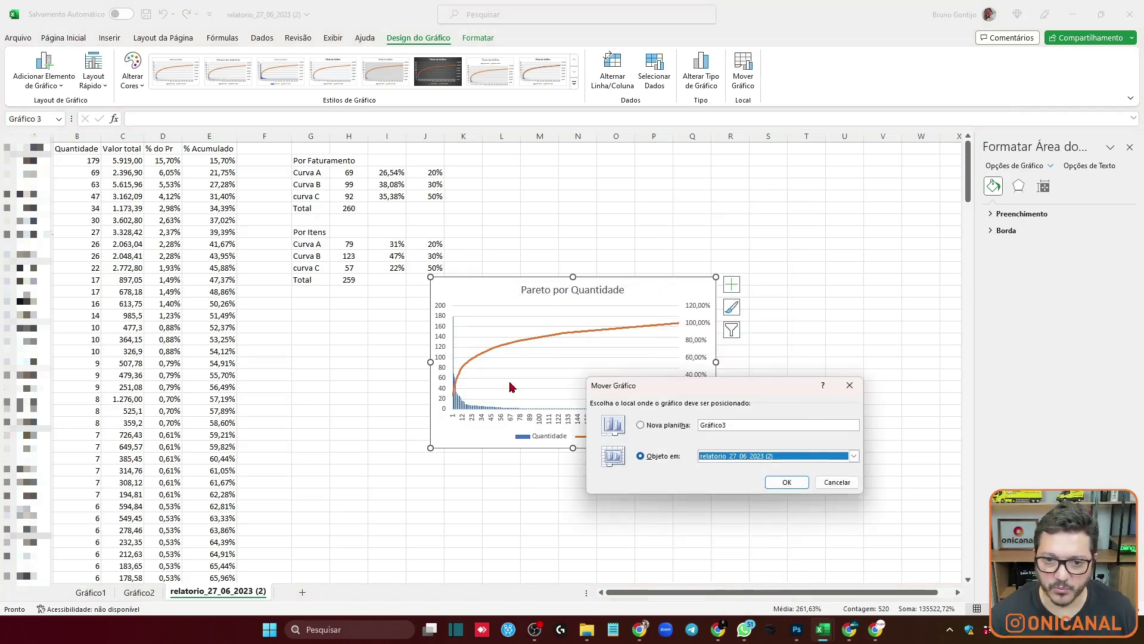
click(668, 427)
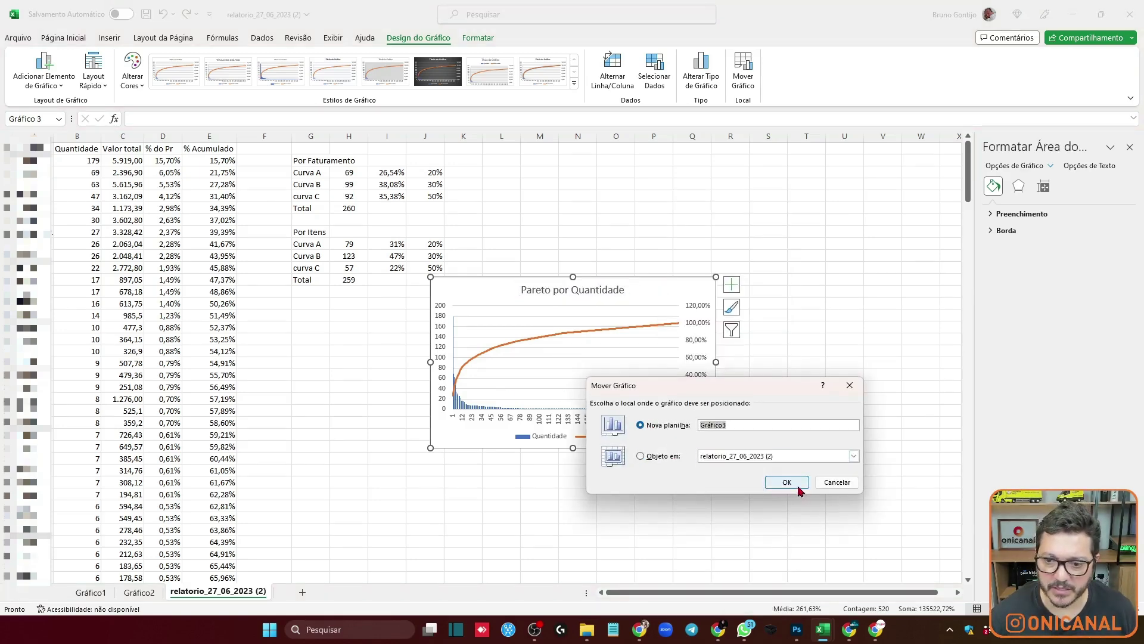
click(793, 482)
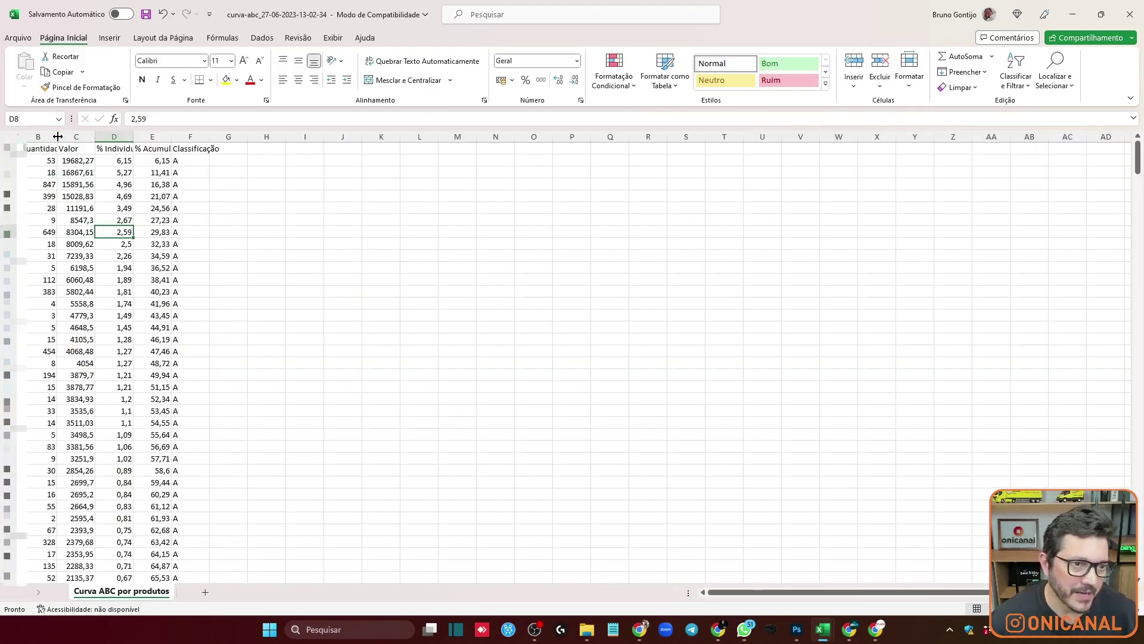
AutoFit columns B through F so their headers show fully.
drag(47, 137, 220, 140)
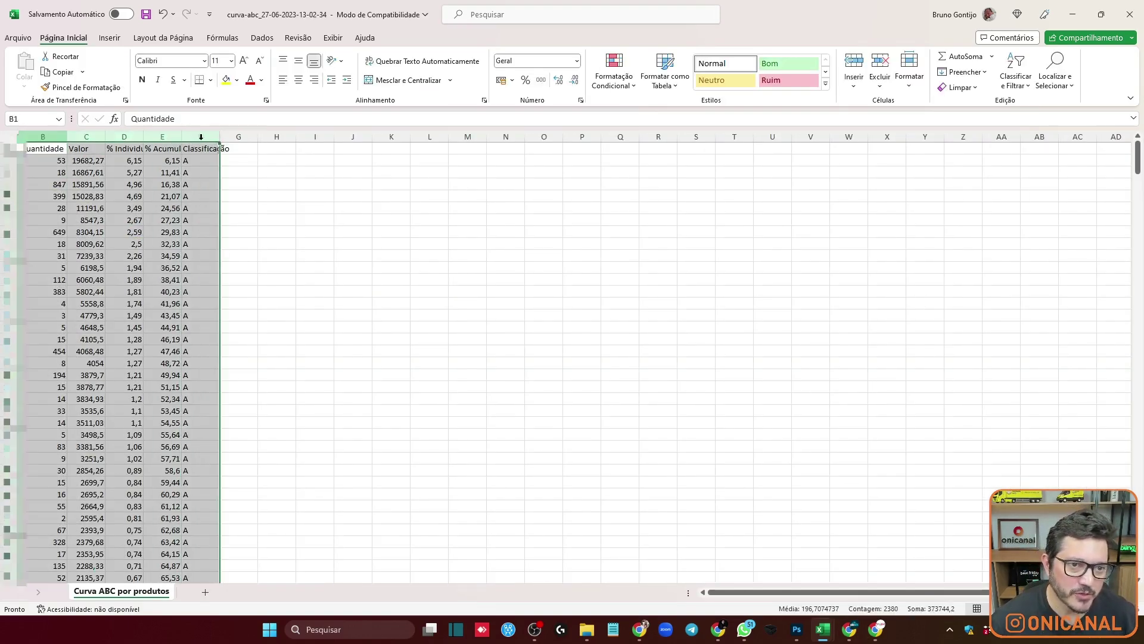
double_click(220, 138)
click(309, 221)
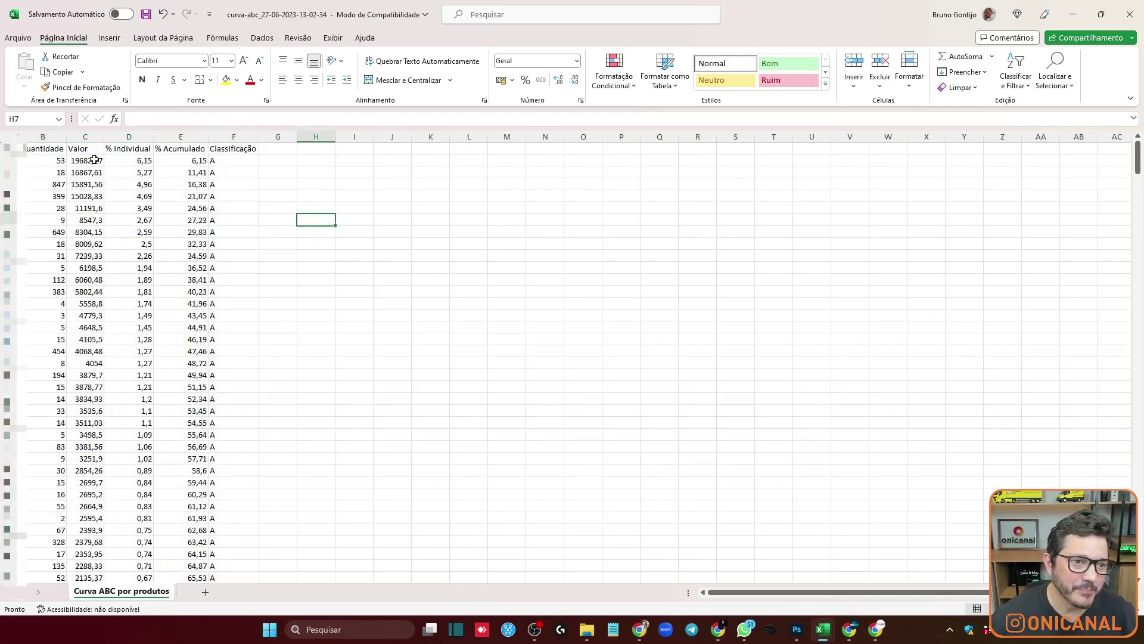
Label H2:H4 as Curva A, Curva B and Curva C, then select Valor cells to view their statistics.
click(317, 159)
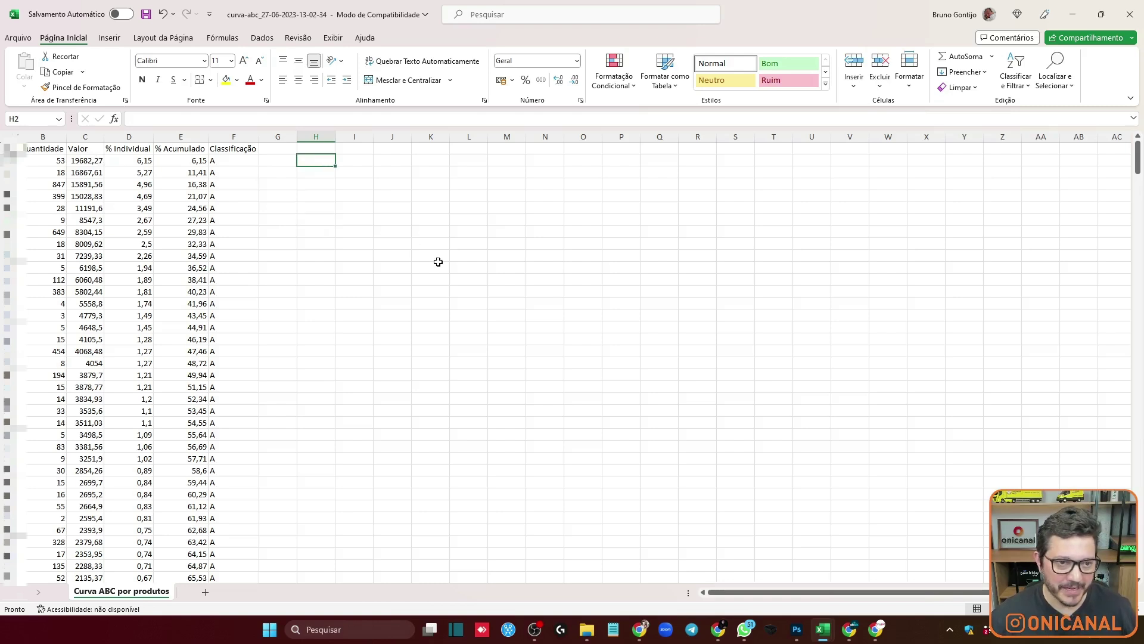
text(Curva A)
key(Return)
text(Curva B)
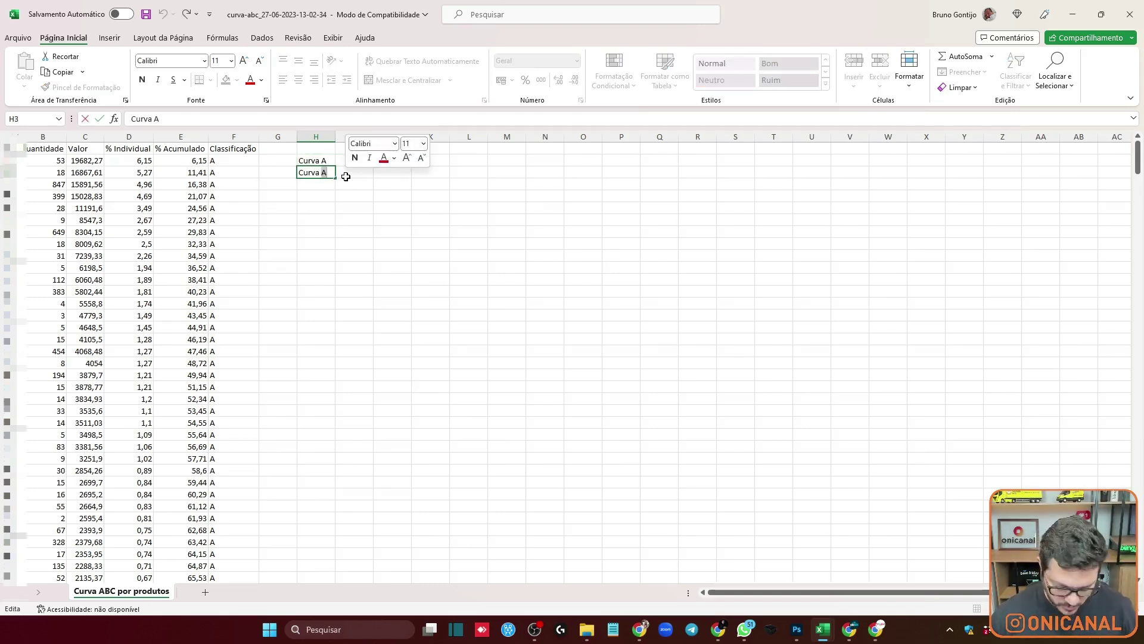
key(Return)
text(Curva C)
key(Return)
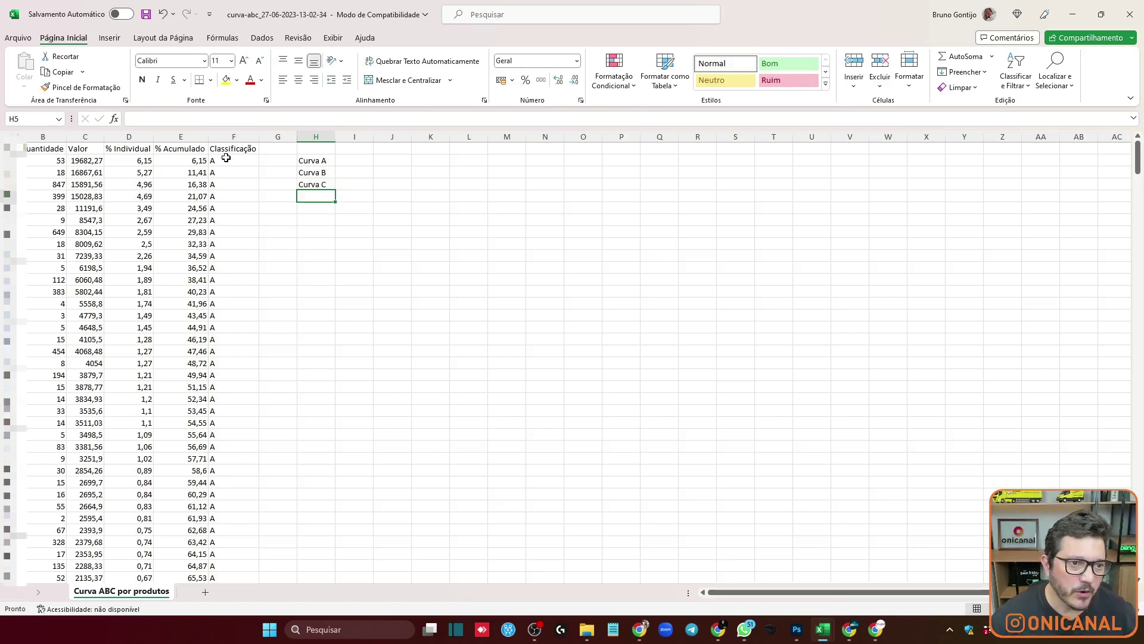
drag(80, 161, 89, 278)
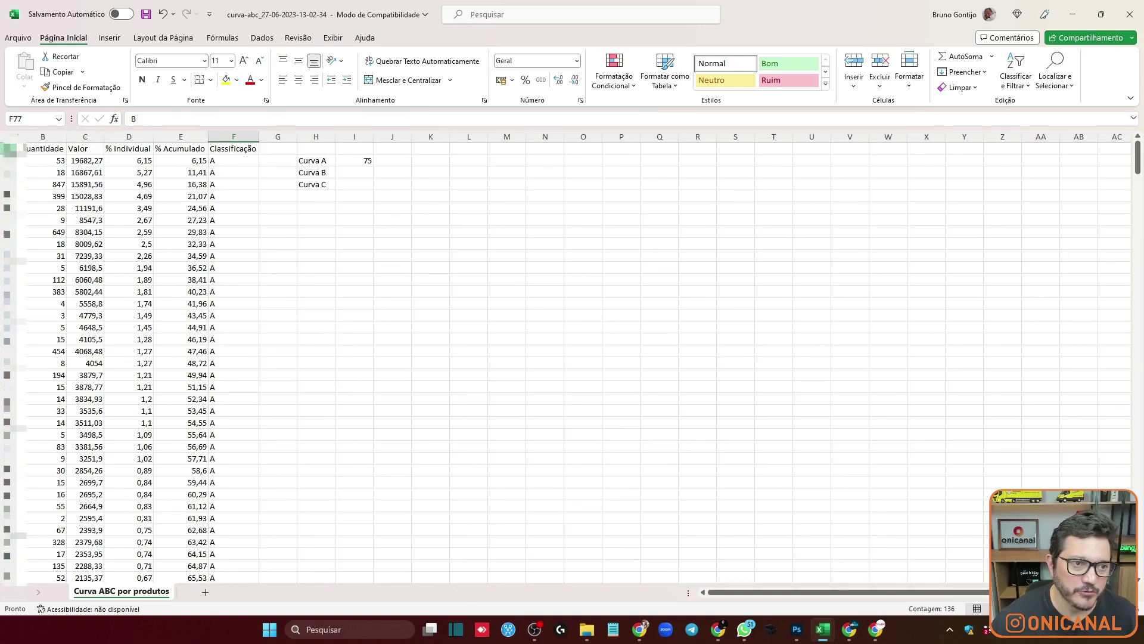
Turn on AutoFilter for the header row of the sales sheet.
click(7, 148)
click(1016, 76)
click(1034, 159)
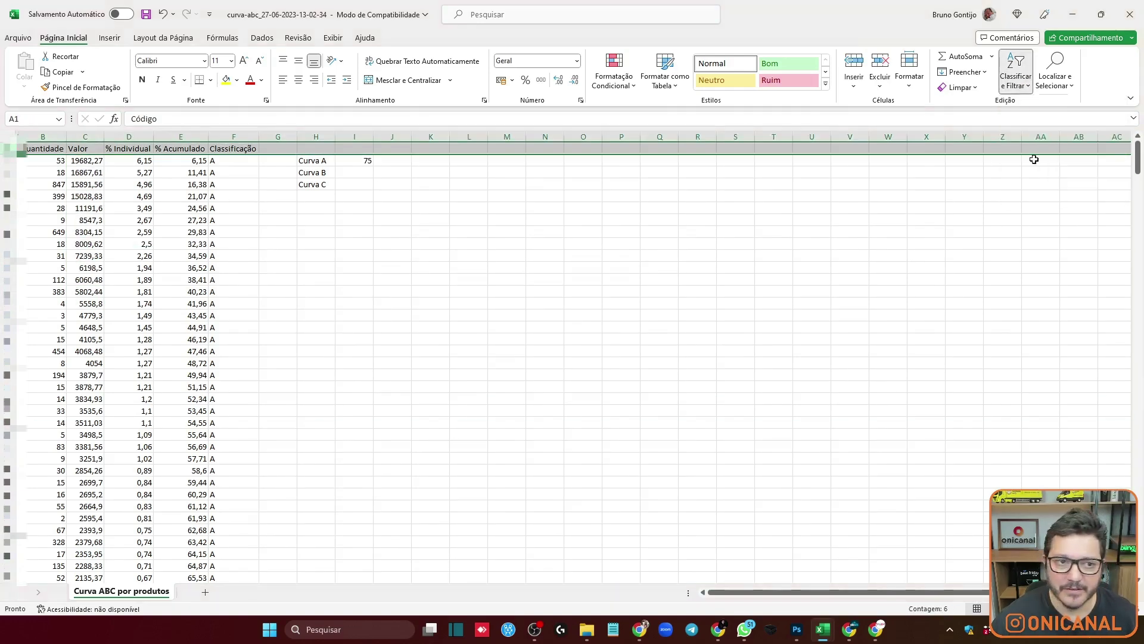
click(461, 198)
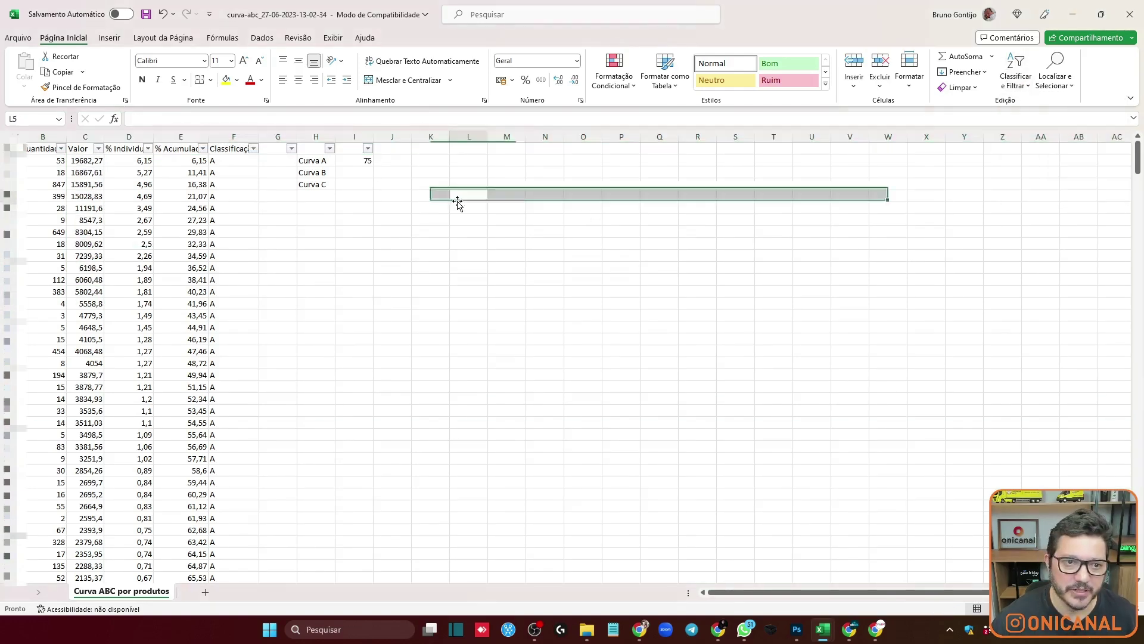
Filter Classificação to A only and enter the Curva A count of 77.
click(252, 148)
click(135, 288)
click(136, 302)
click(178, 398)
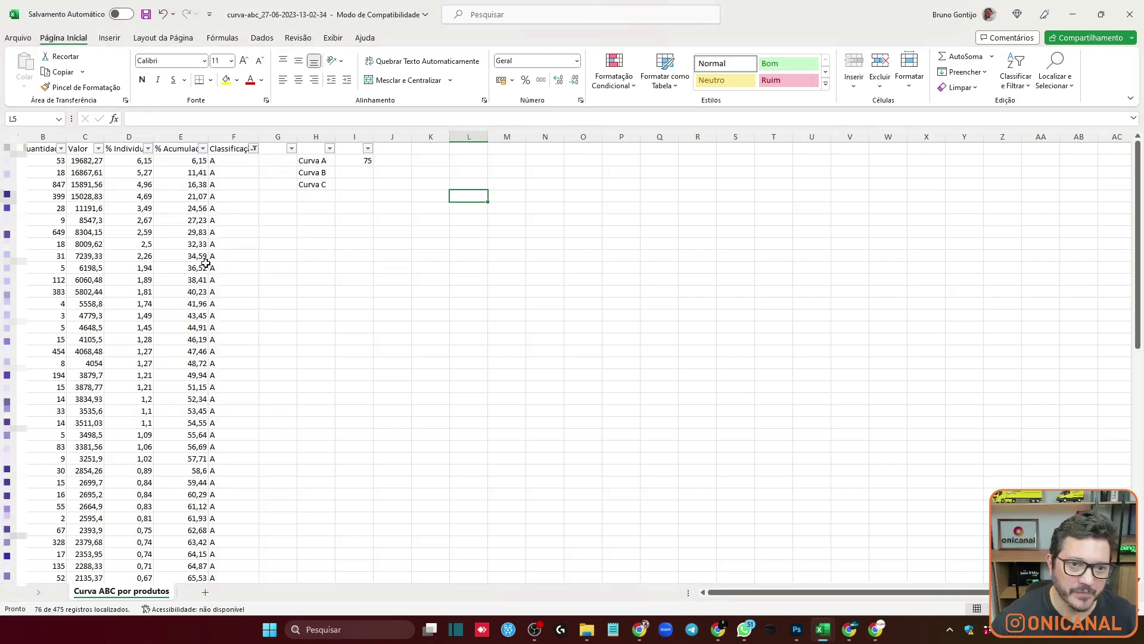
click(234, 136)
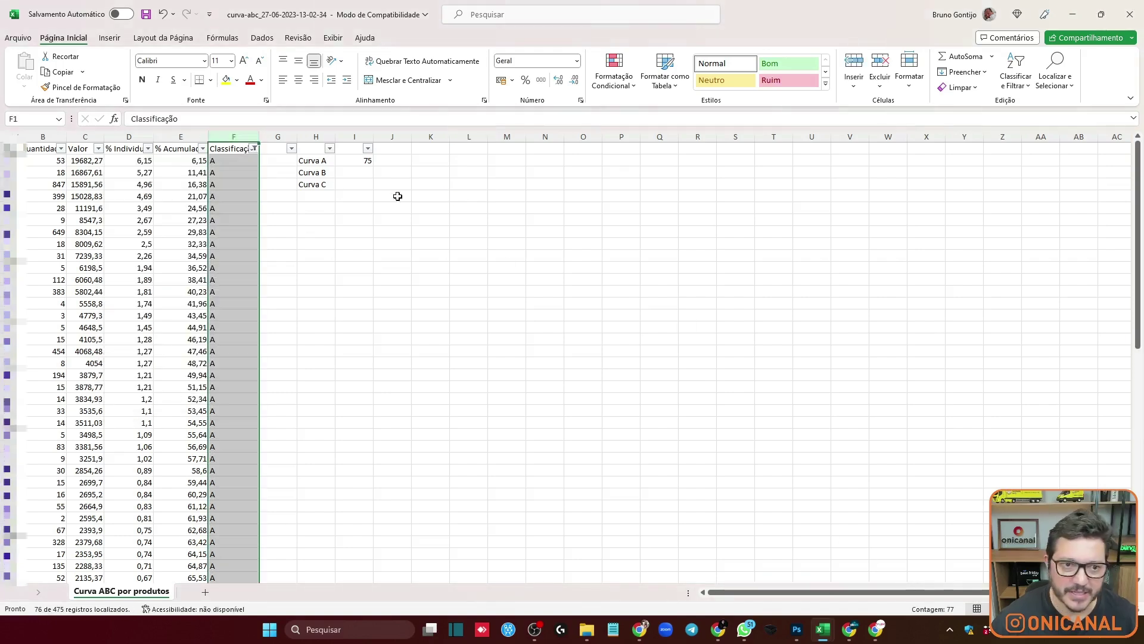
click(347, 164)
text(77)
key(Return)
Filter Classificação to B, then to C, counting each class's rows in column F.
click(254, 149)
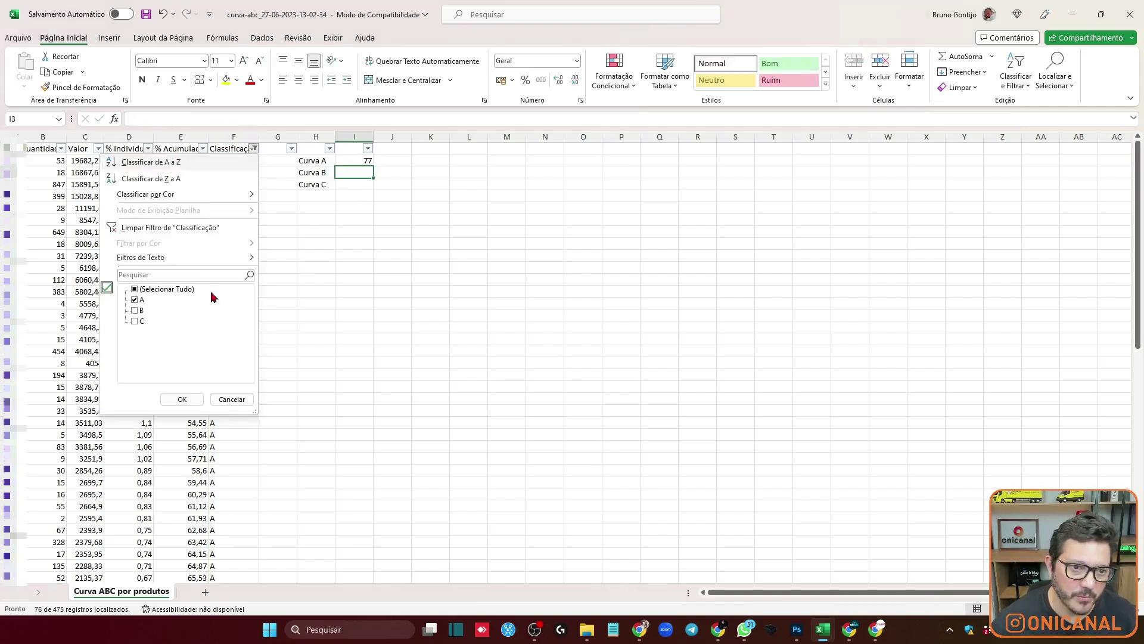
click(143, 290)
click(143, 300)
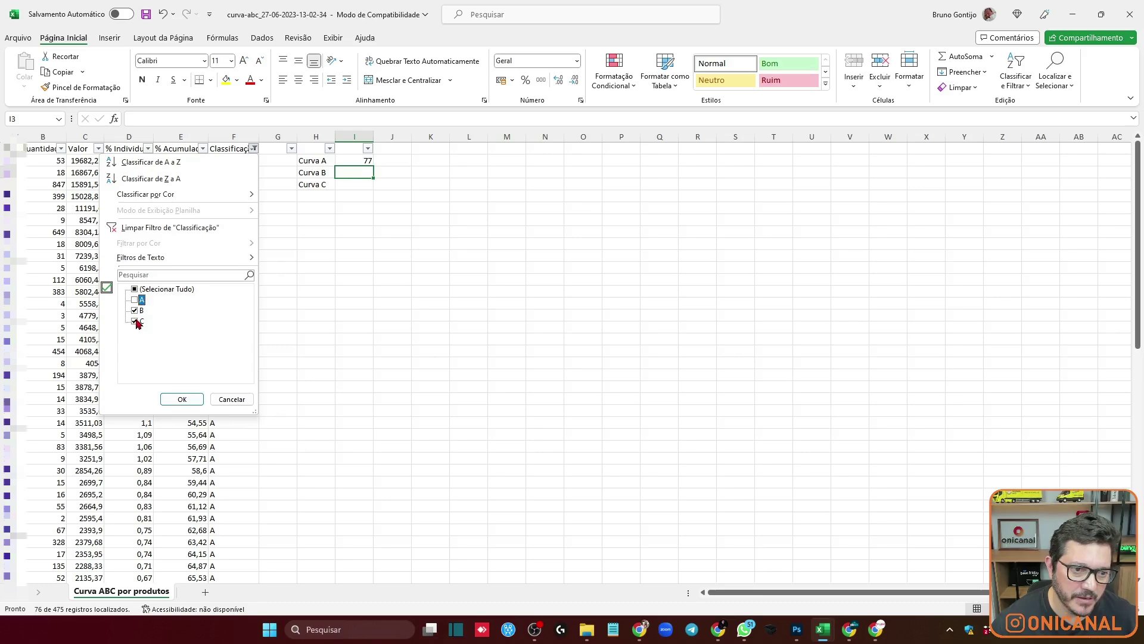
click(178, 398)
click(234, 136)
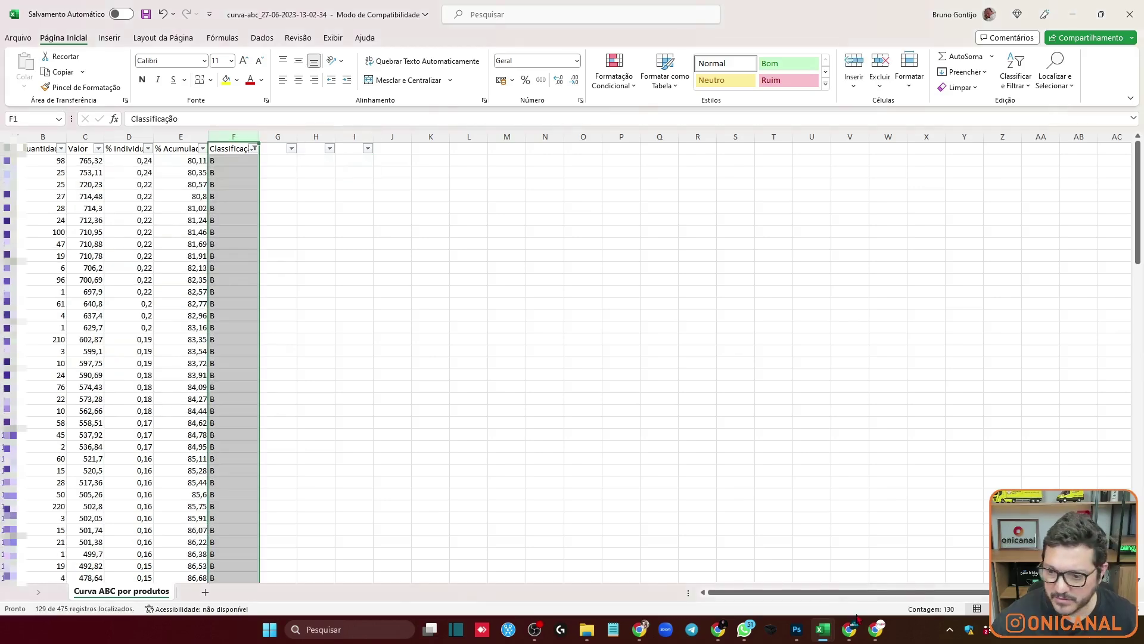
click(254, 149)
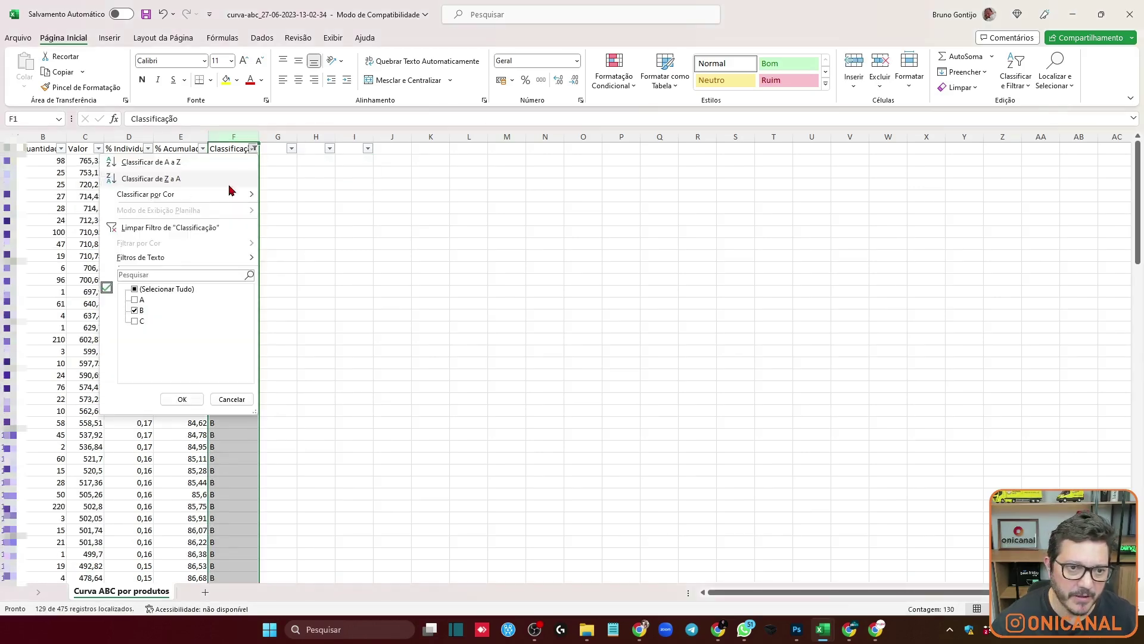
click(134, 322)
click(181, 398)
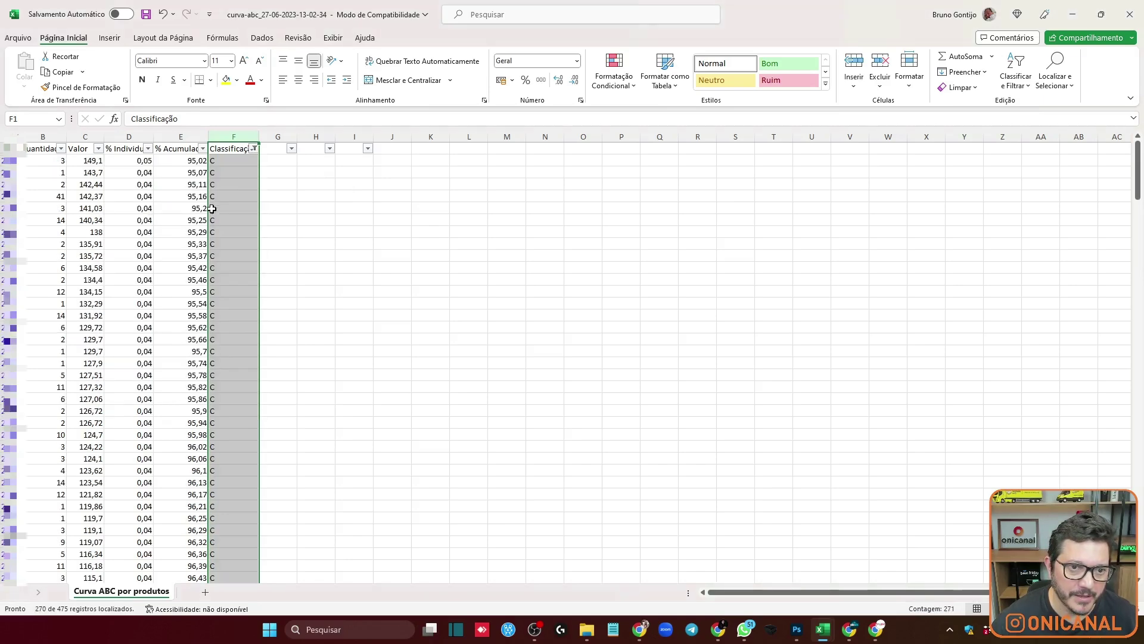
Clear the Classificação filter and enter Curva B 130 and Curva C 271 in I3:I4.
click(254, 149)
click(135, 289)
click(180, 399)
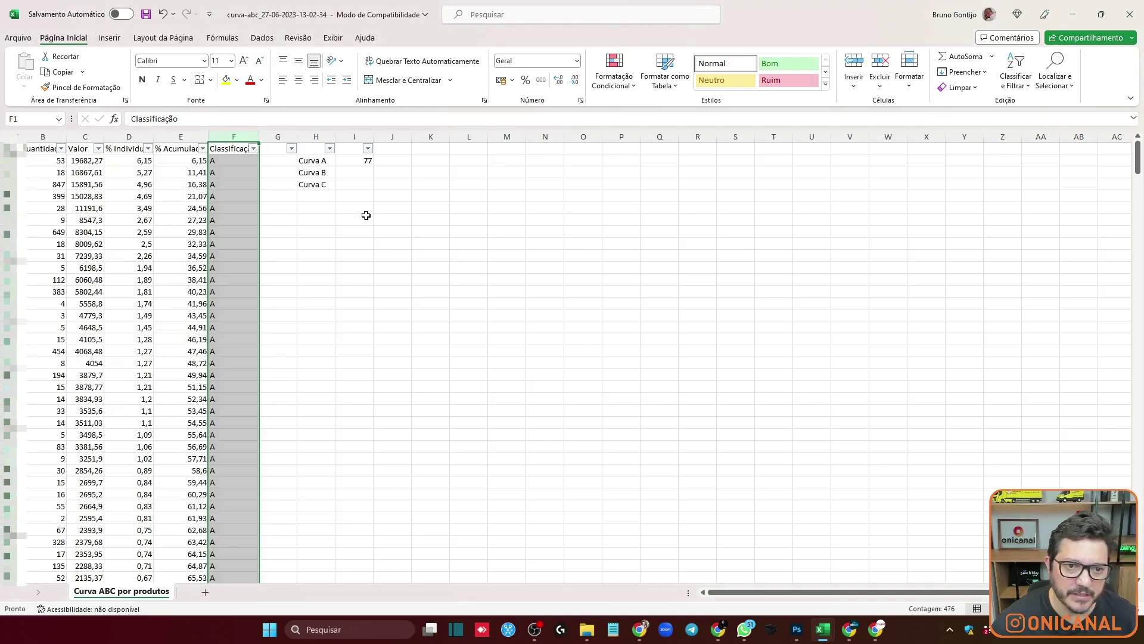
click(358, 172)
text(130)
key(Return)
text(271)
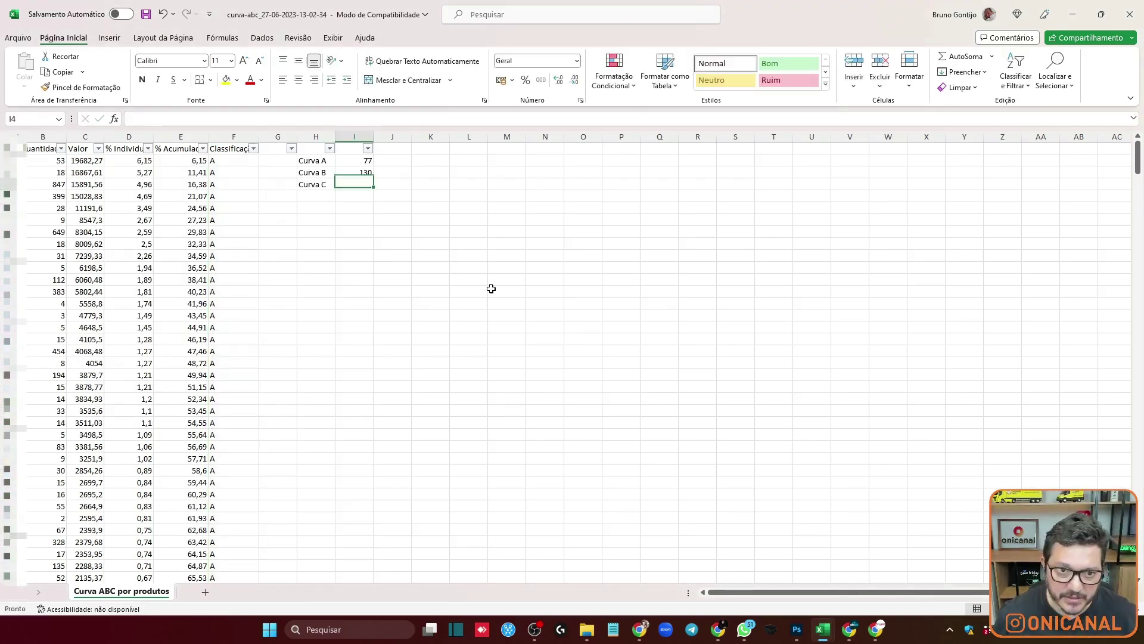
key(Return)
Label H5 'Total' and AutoSum I2:I4 in I5 to get 478.
key(Left)
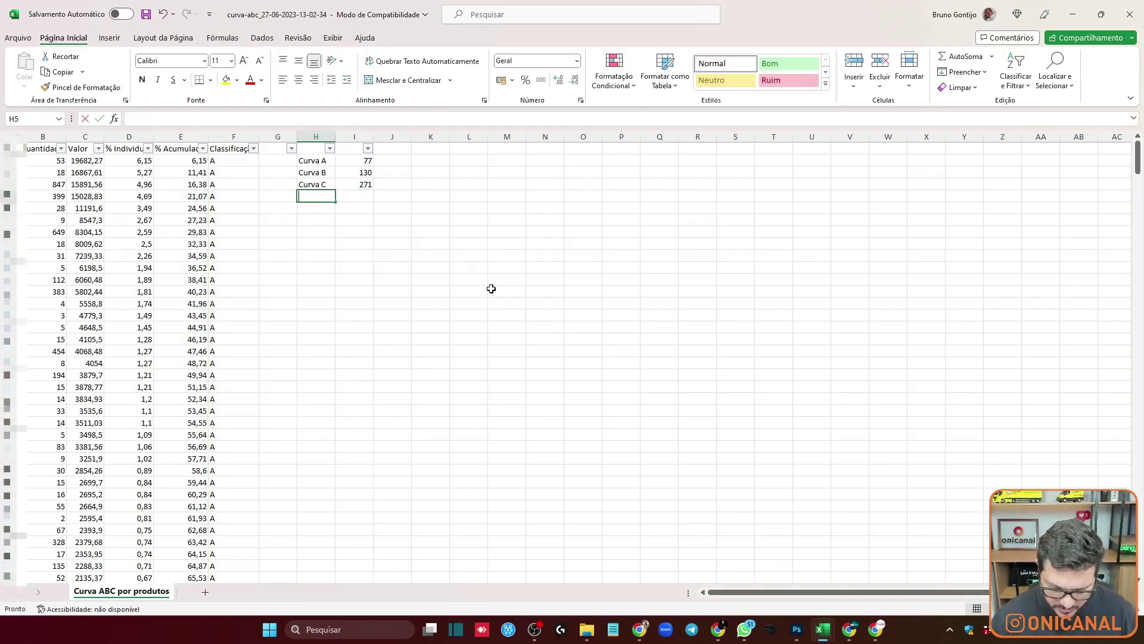
text(Total)
key(Tab)
key(alt+equal)
key(Return)
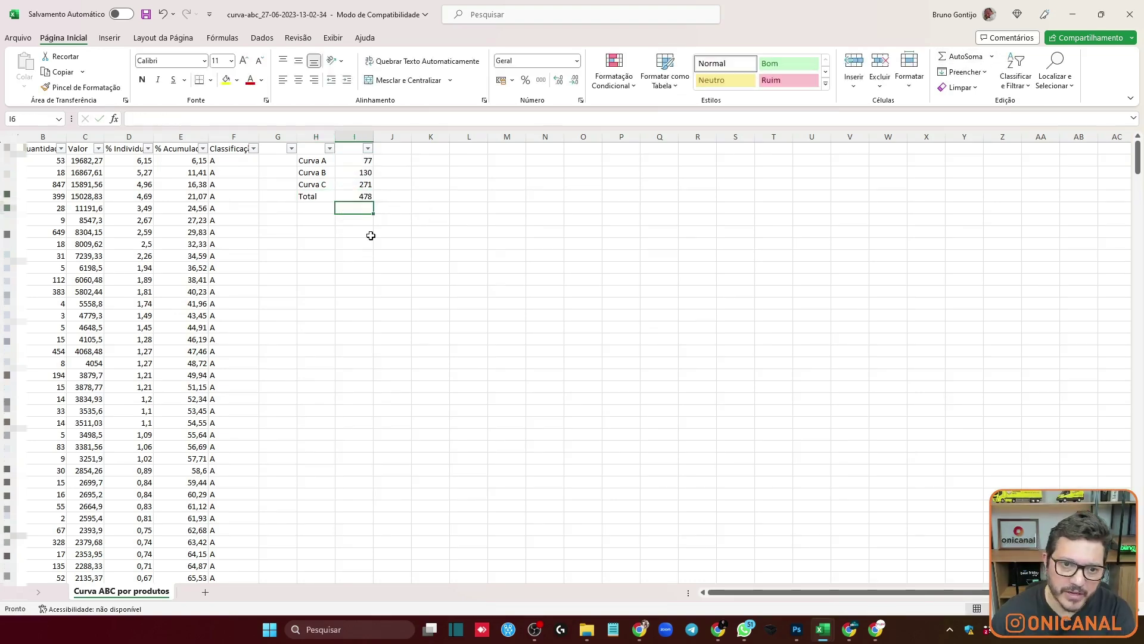
click(393, 160)
Enter the share formula =I2/$I$5 in J2 and fill it down to J4.
text(=)
click(354, 162)
text(/)
click(353, 196)
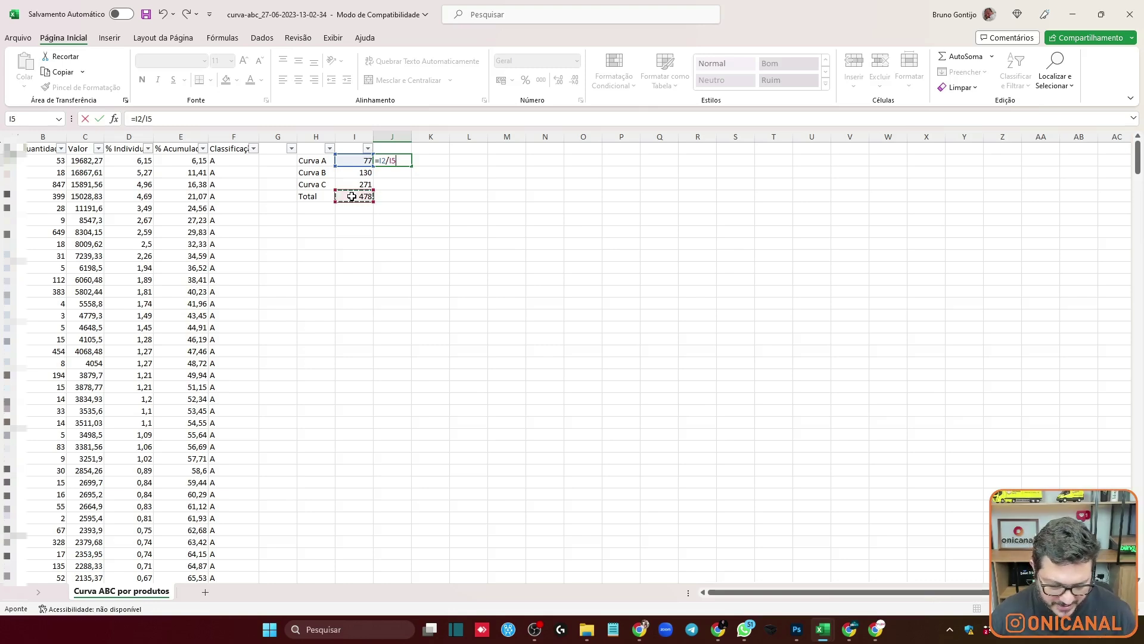
key(ctrl+Return)
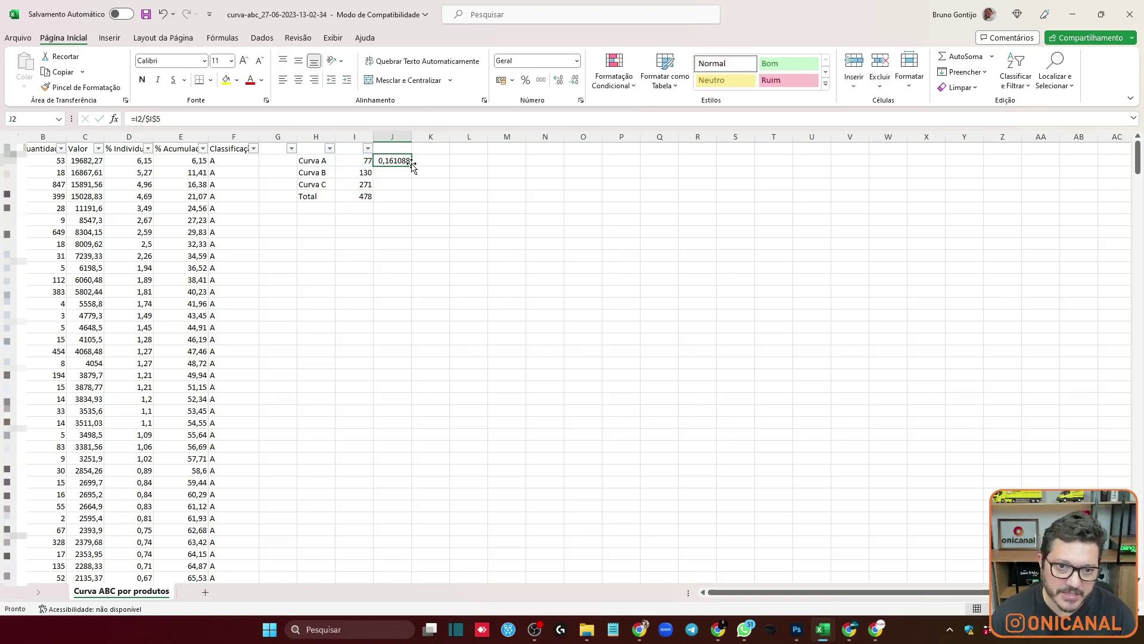
drag(412, 164, 371, 183)
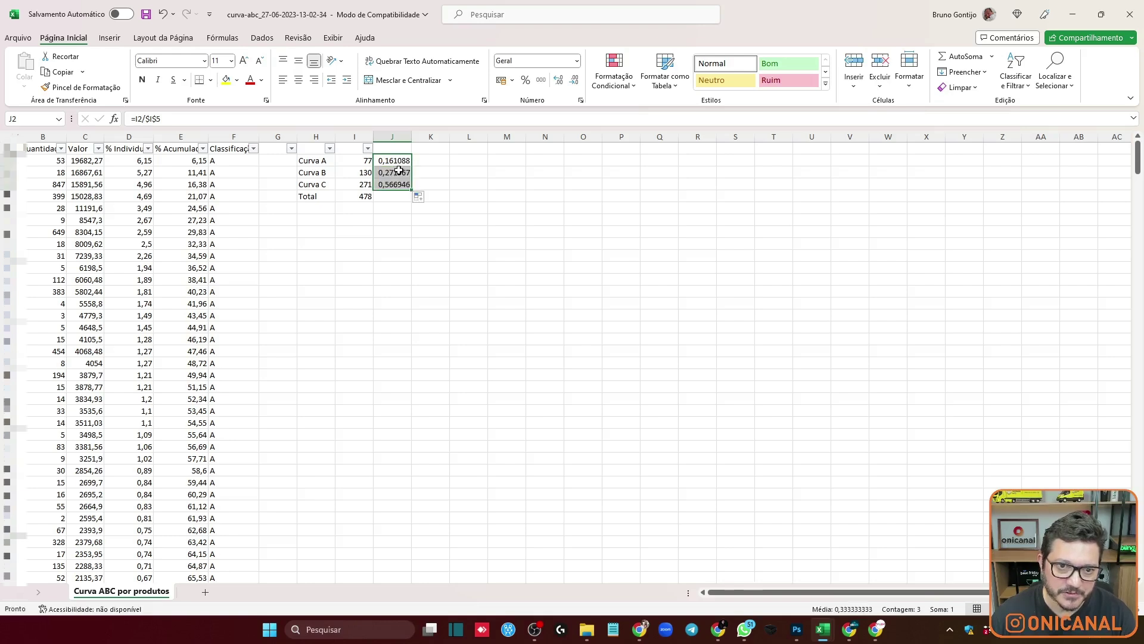
Format J2:J4 as Porcentagem with 0 decimals, showing 16%, 27% and 57%.
right_click(390, 181)
click(442, 447)
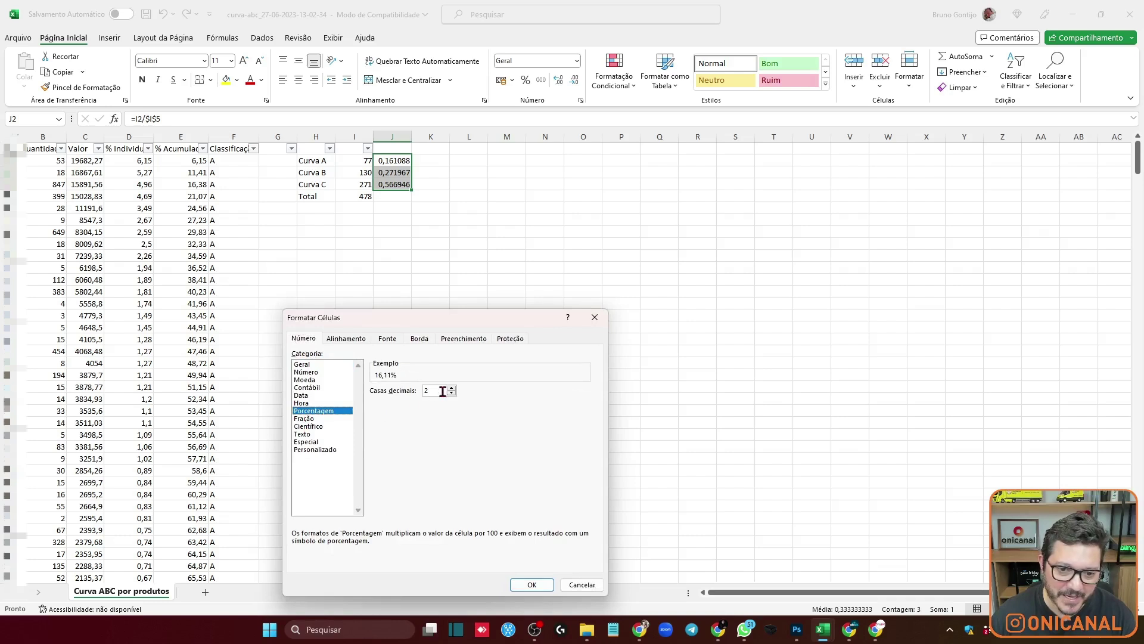
click(452, 393)
click(451, 393)
click(531, 585)
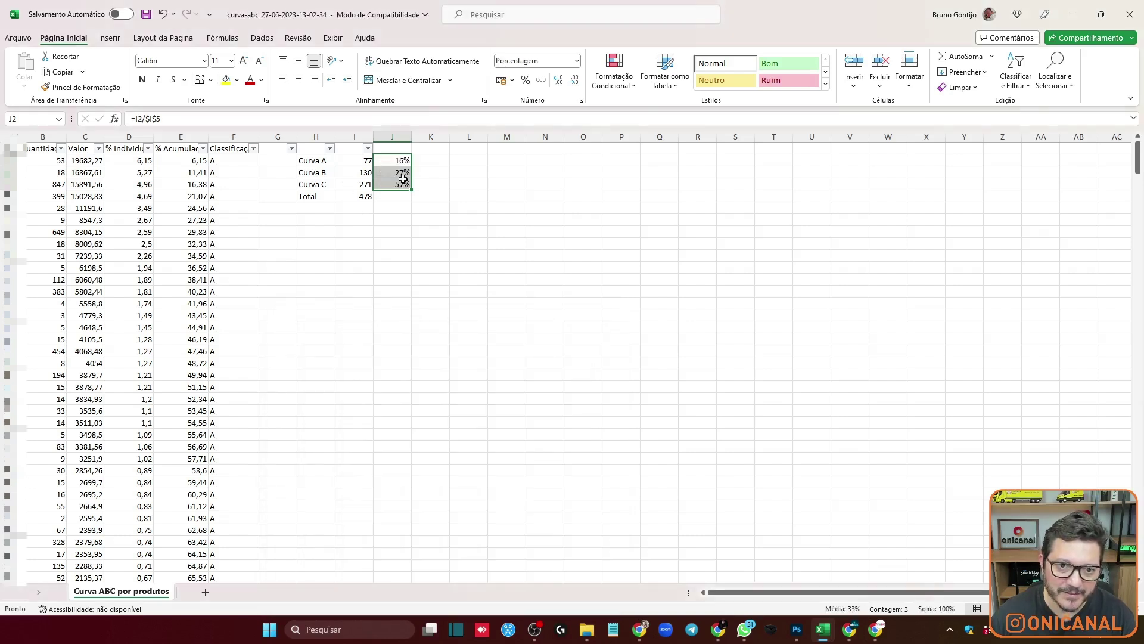
Enter reference targets 20%, 30% and 50% in K2:K4.
click(430, 160)
text(20%)
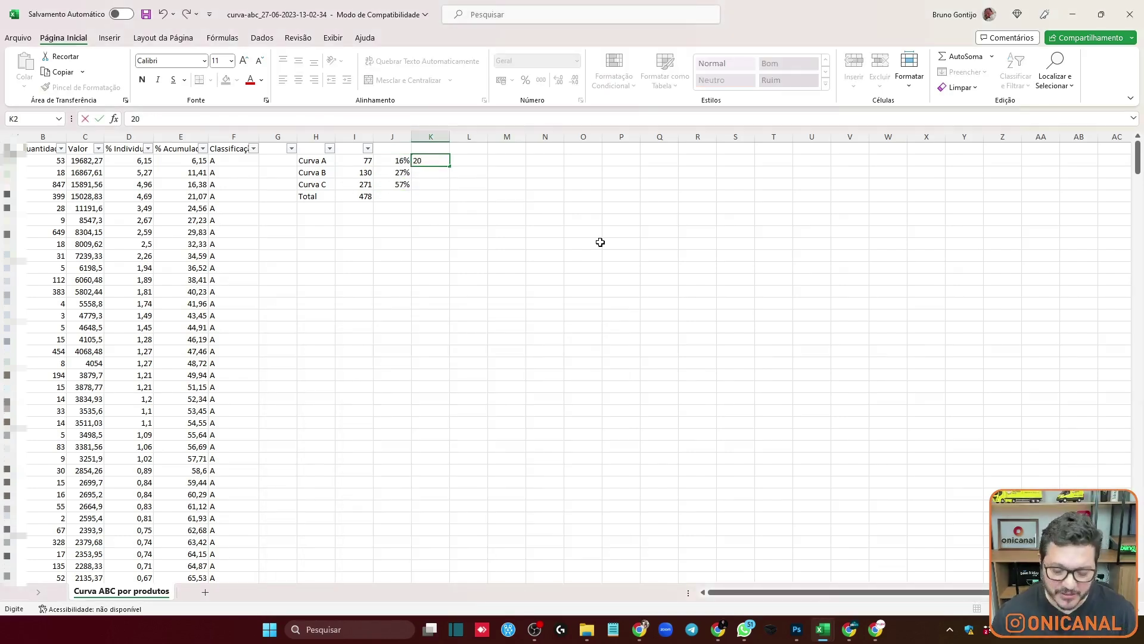
key(Return)
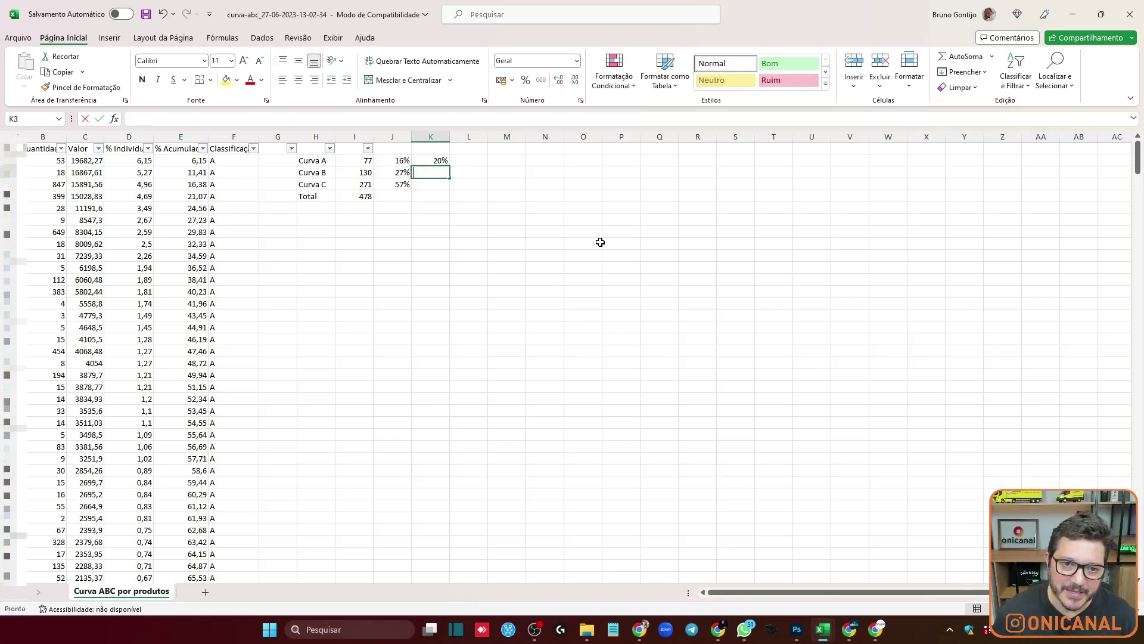
text(30%)
key(Return)
text(4)
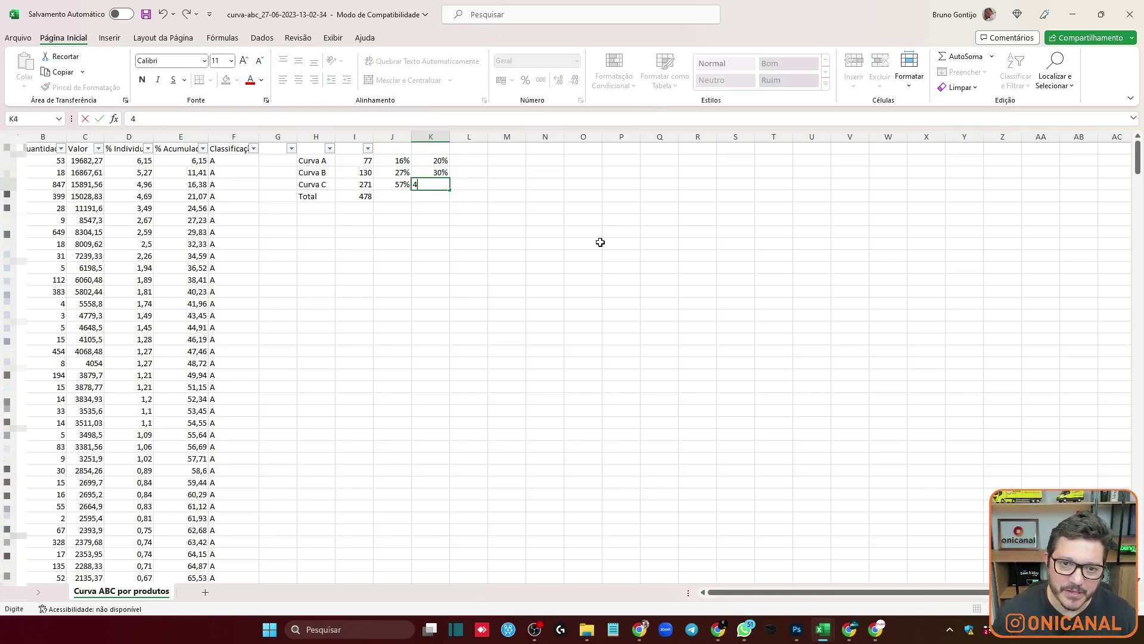
text(5)
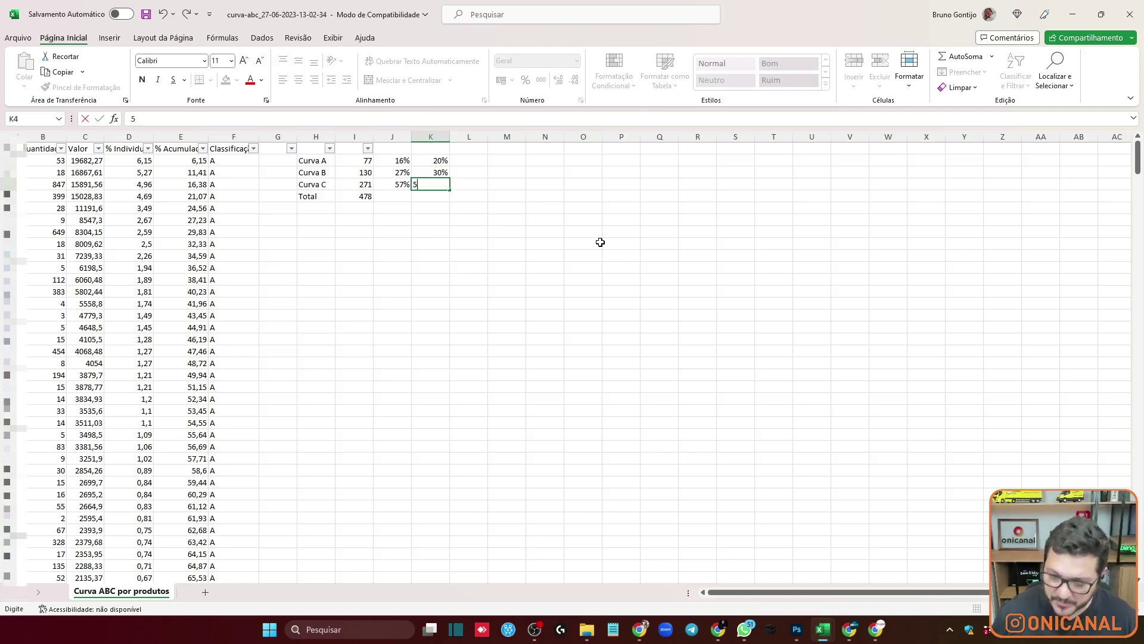
text(0%)
key(Return)
key(Up)
key(Left)
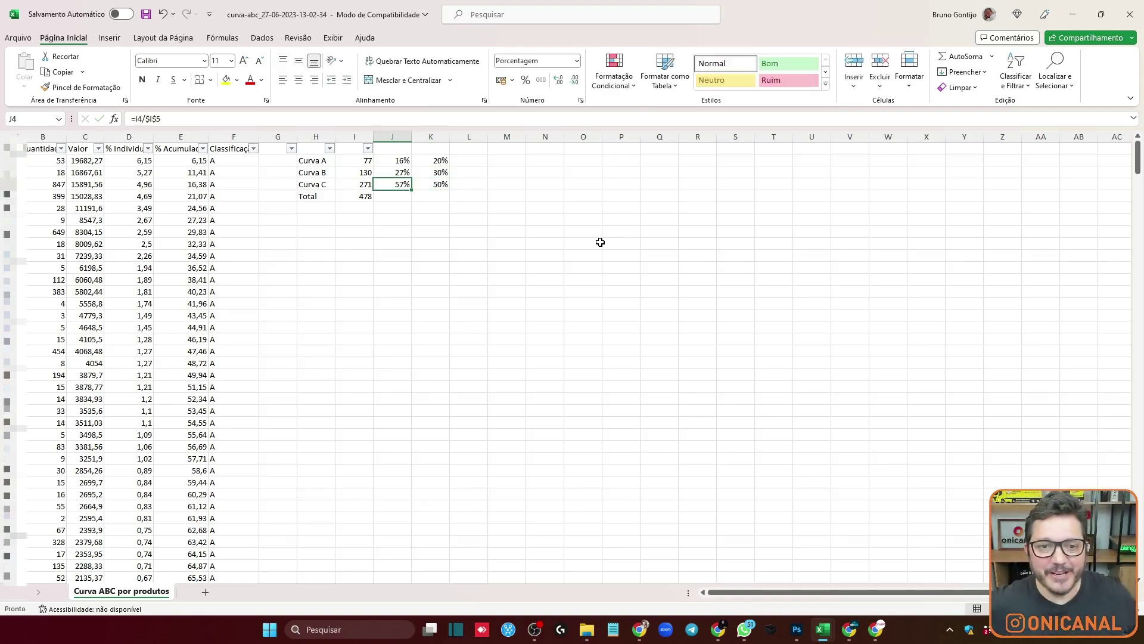
click(385, 159)
click(390, 172)
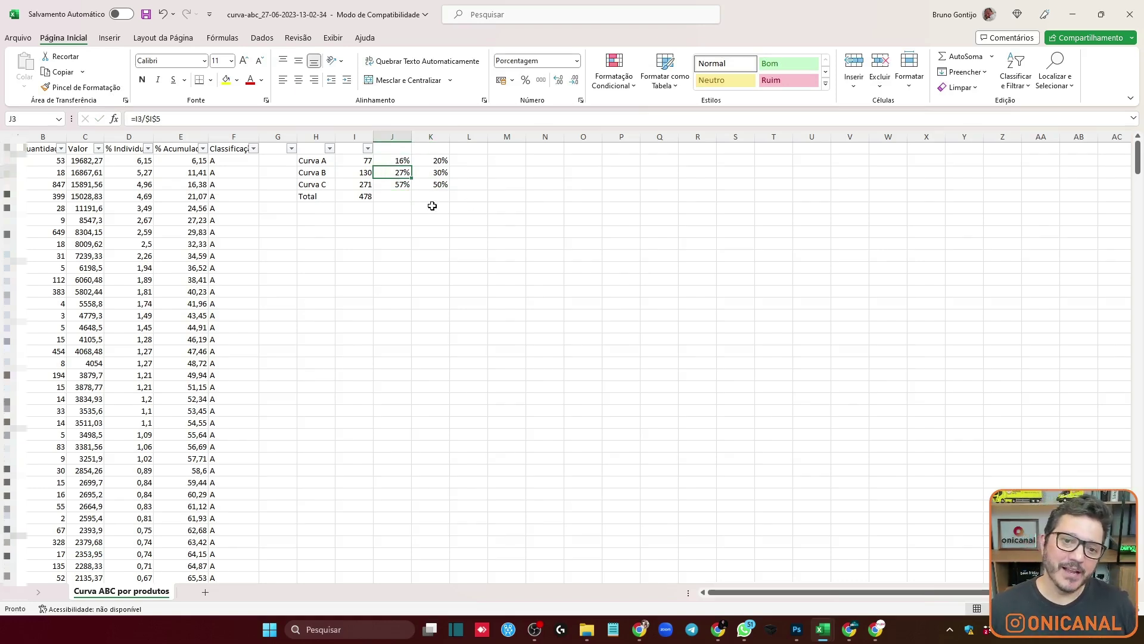
drag(424, 162, 432, 182)
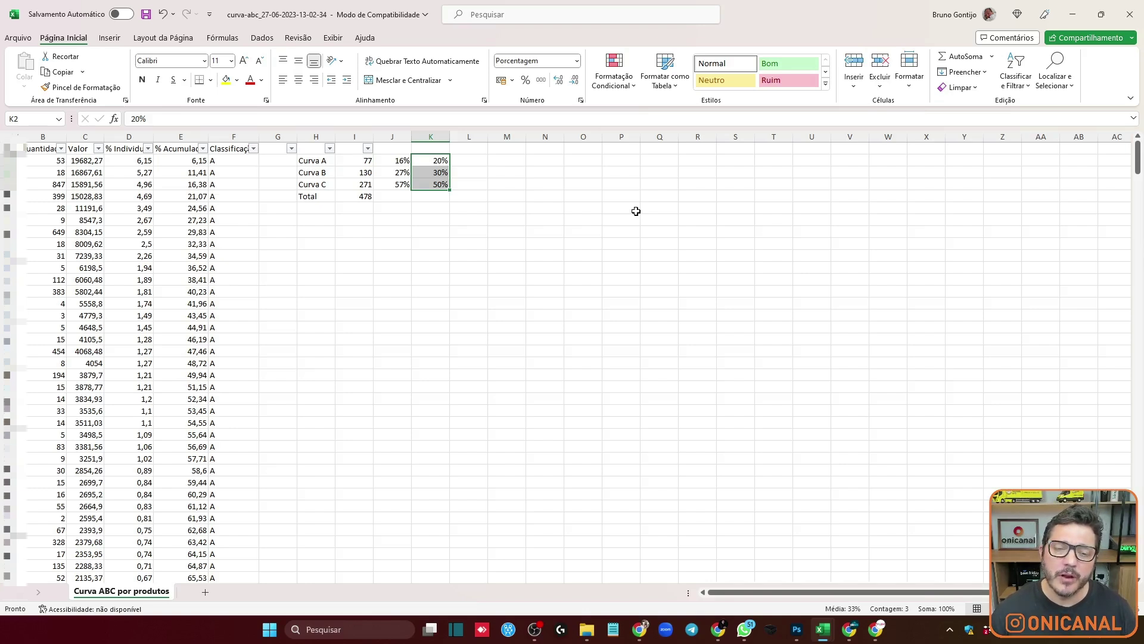
click(400, 161)
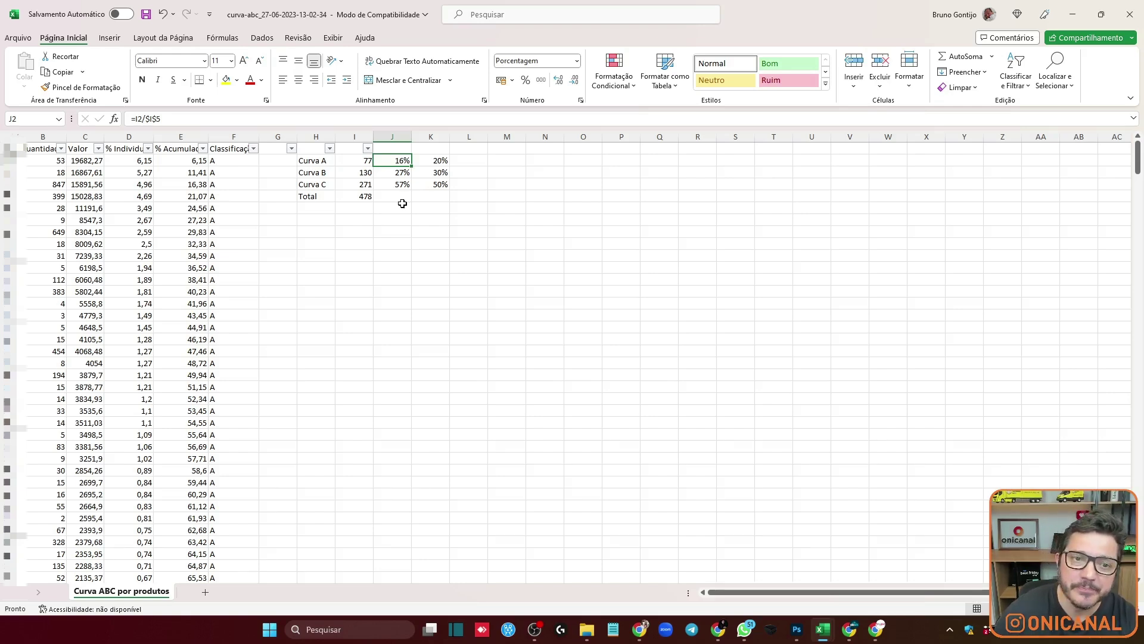
drag(326, 182, 432, 184)
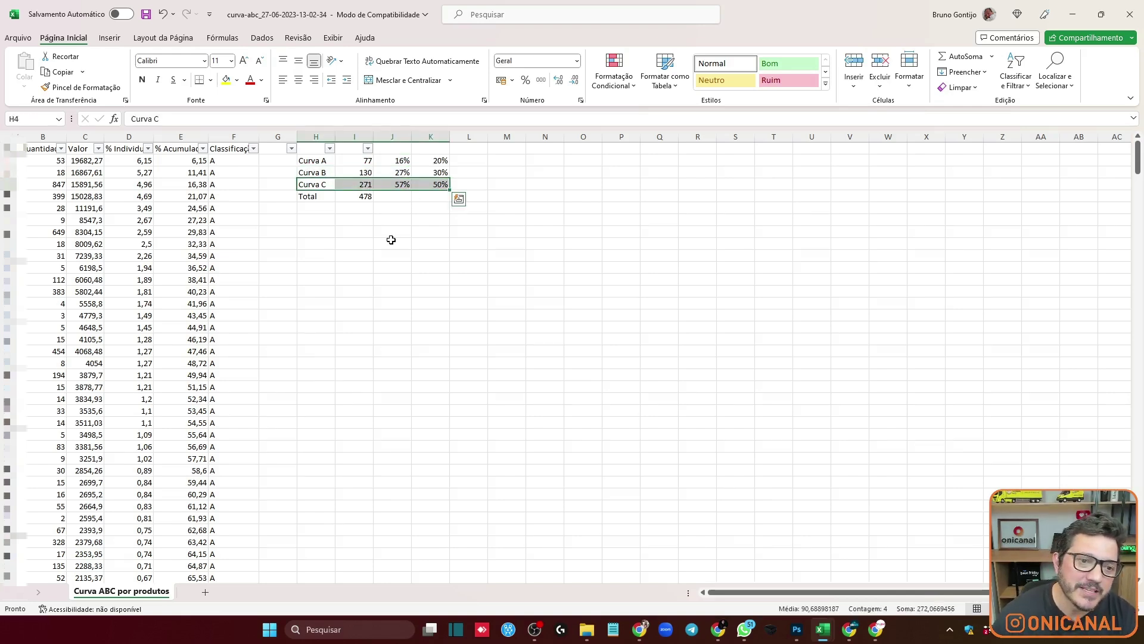
scroll(298, 322, down, 10)
scroll(295, 312, down, 15)
scroll(294, 311, up, 20)
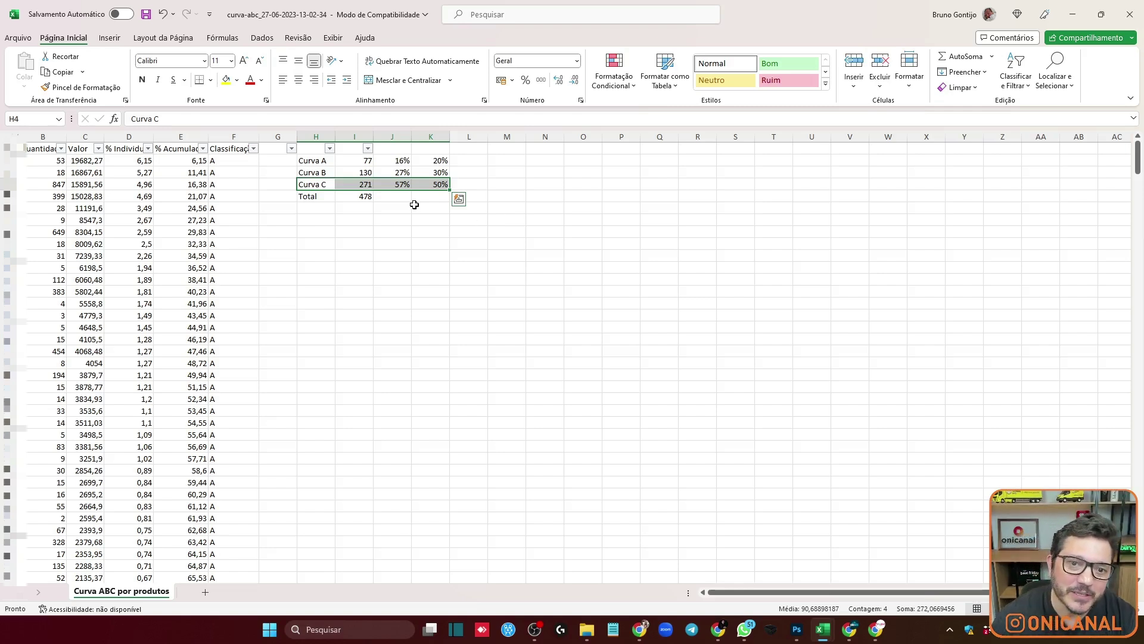
click(182, 138)
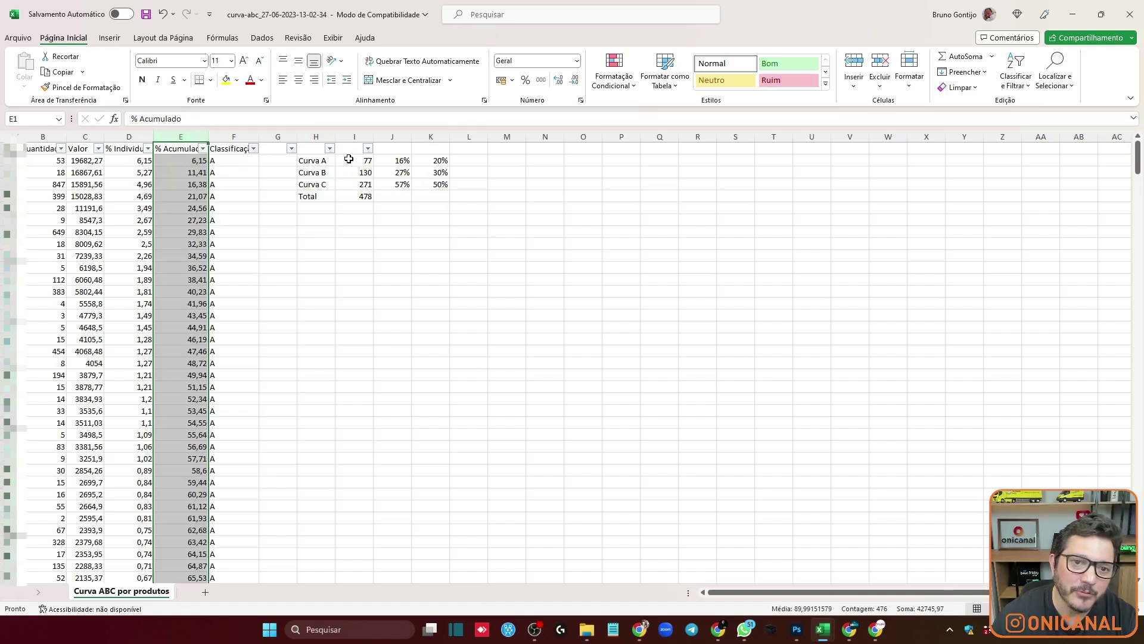
drag(355, 160, 360, 183)
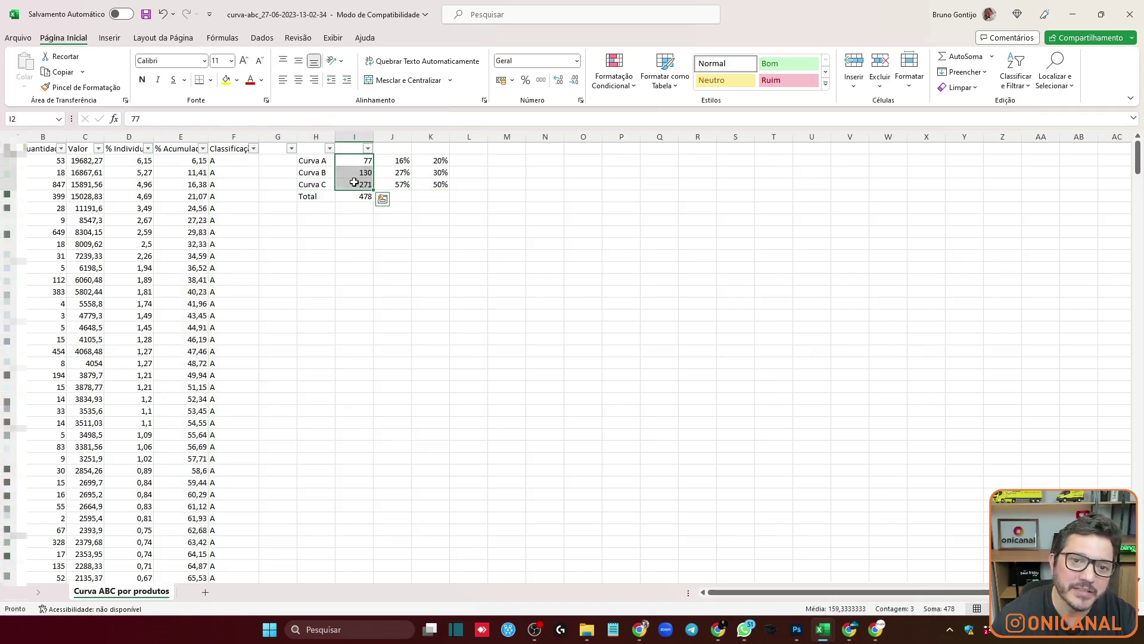
drag(391, 160, 393, 184)
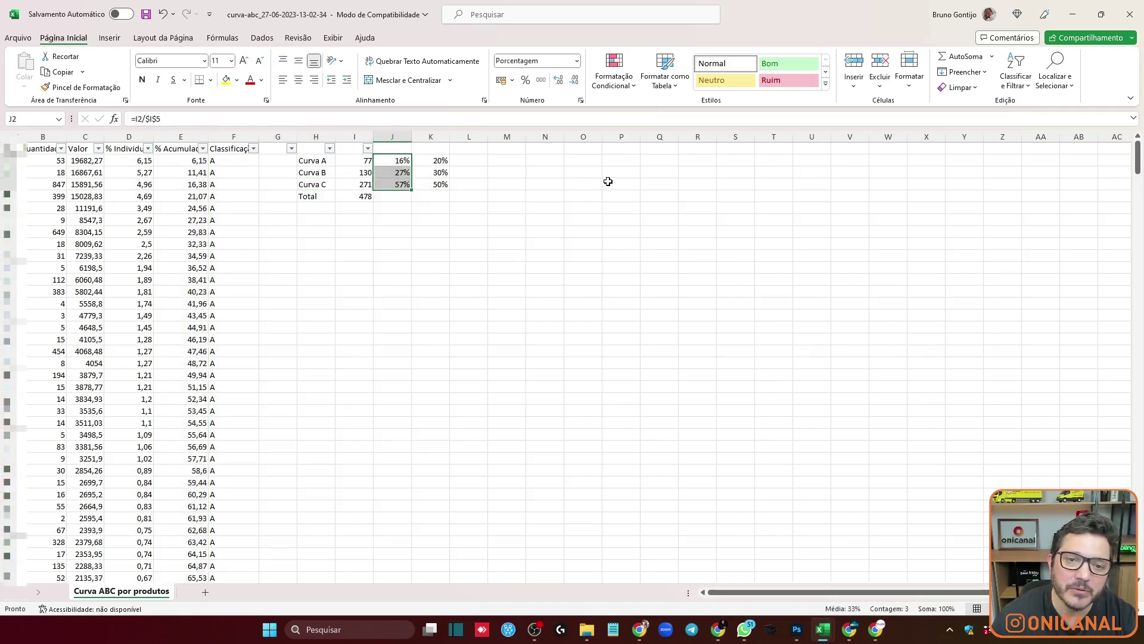